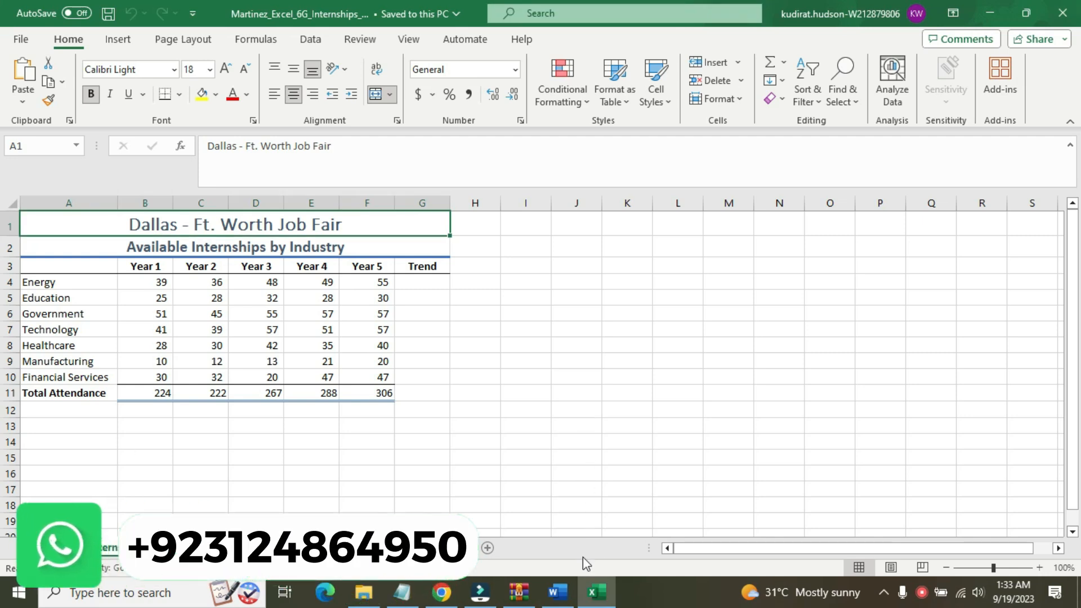
# Switch to the Word instructions and highlight the title Excel_6G_Internships_Travel in yellow
pyautogui.click(566, 593)
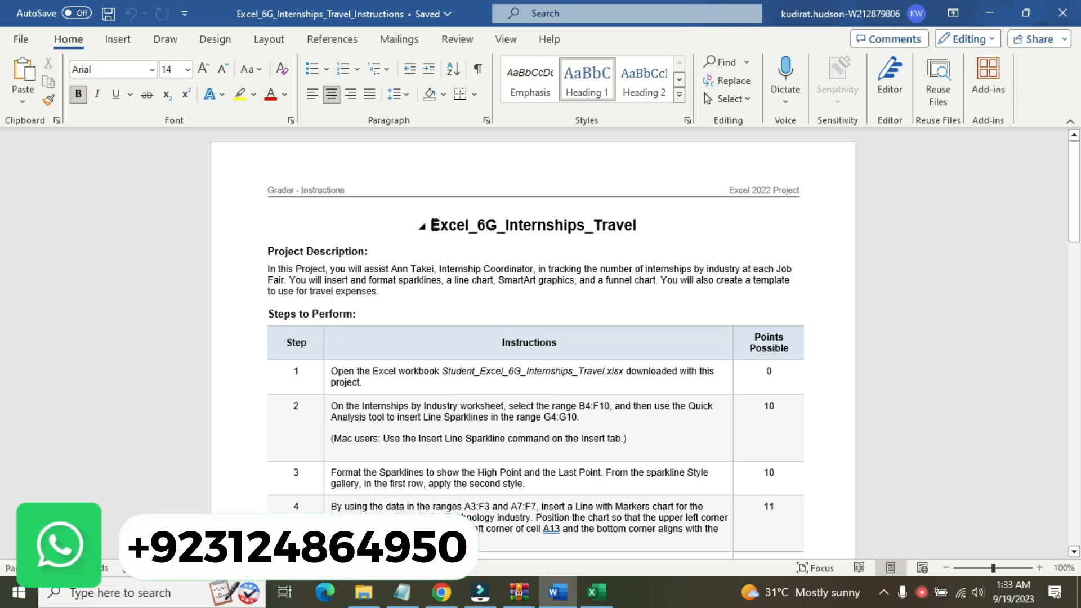
pyautogui.moveTo(434, 225); pyautogui.dragTo(602, 235)
pyautogui.click(635, 214)
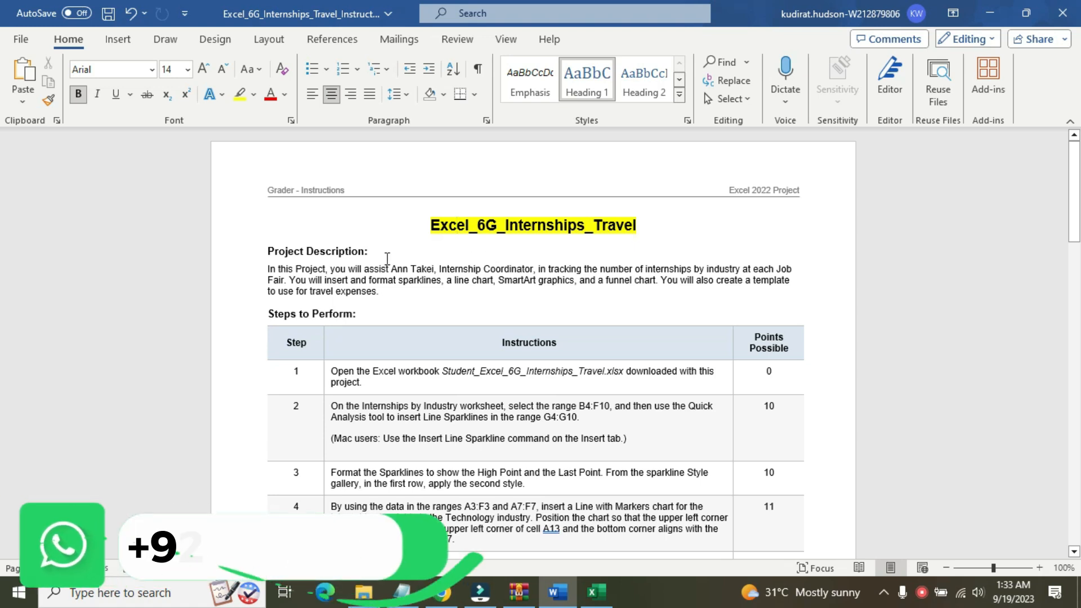
pyautogui.click(591, 595)
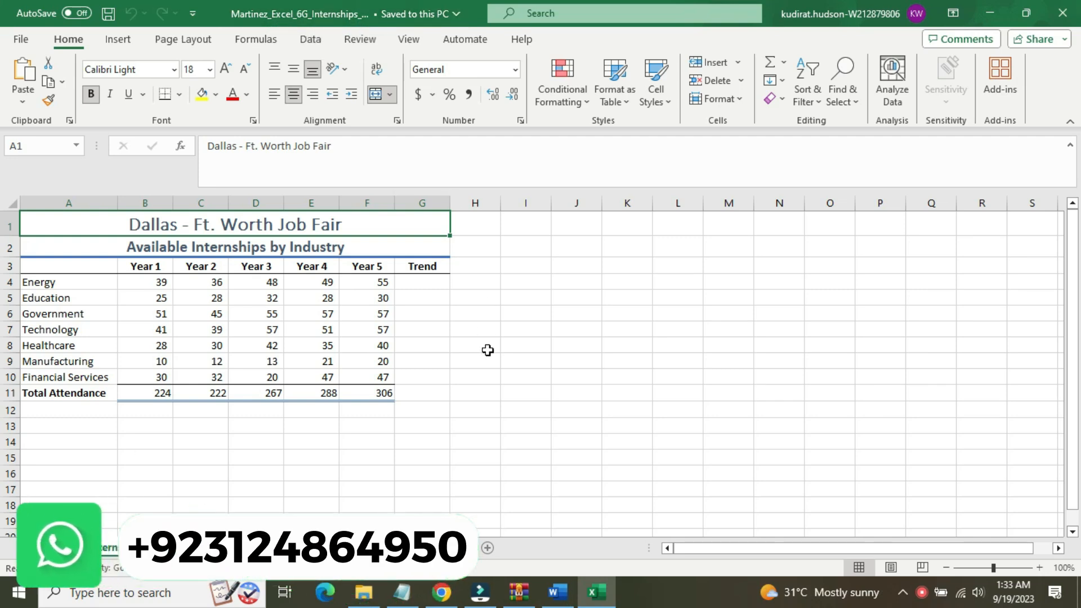
# Return to the Word instructions and highlight the Project Description heading and its paragraph in yellow
pyautogui.click(557, 592)
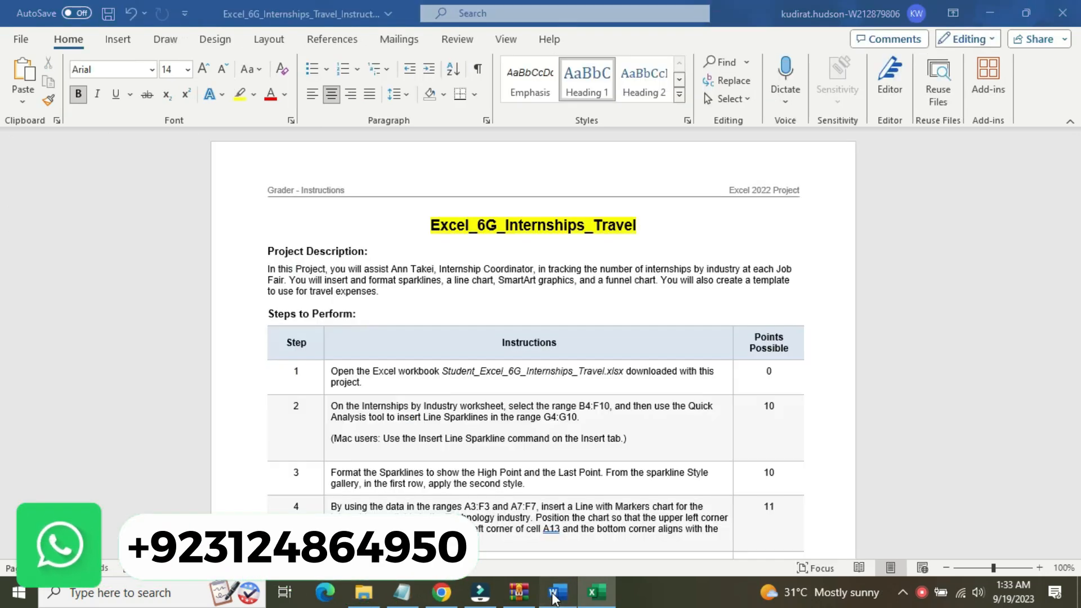
pyautogui.click(268, 250)
pyautogui.moveTo(268, 250); pyautogui.dragTo(373, 294)
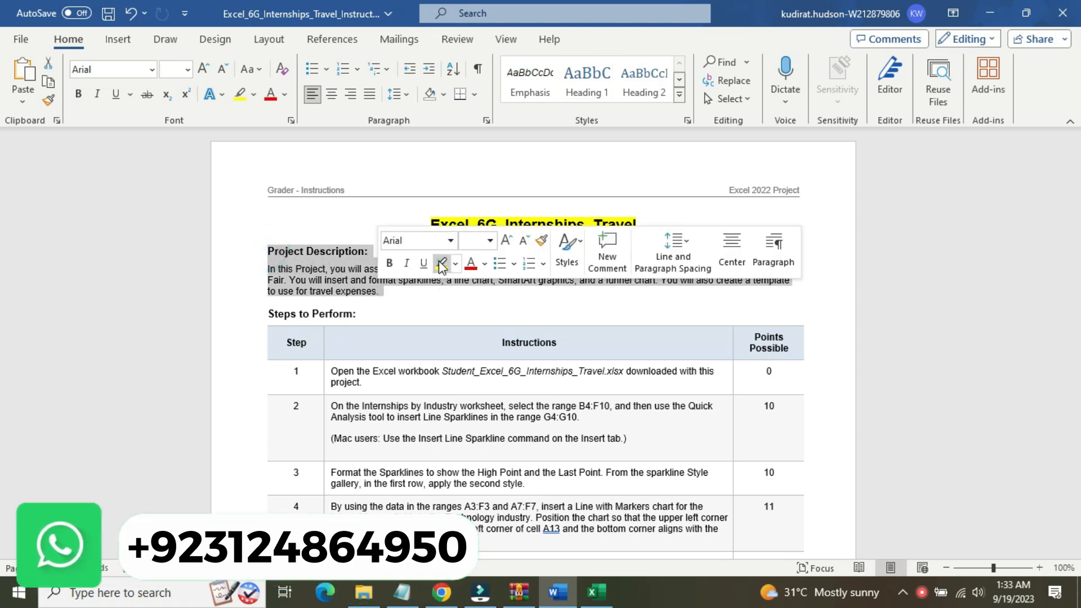
pyautogui.click(441, 263)
pyautogui.click(278, 252)
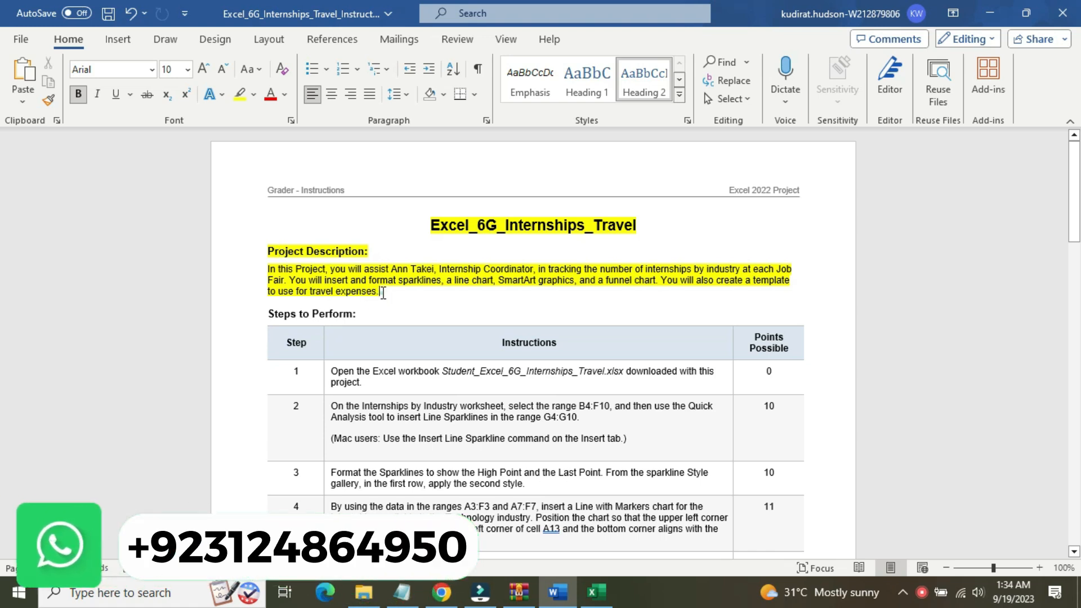
# Remove the highlighting from the title and the Project Description section
pyautogui.moveTo(383, 293); pyautogui.dragTo(314, 229)
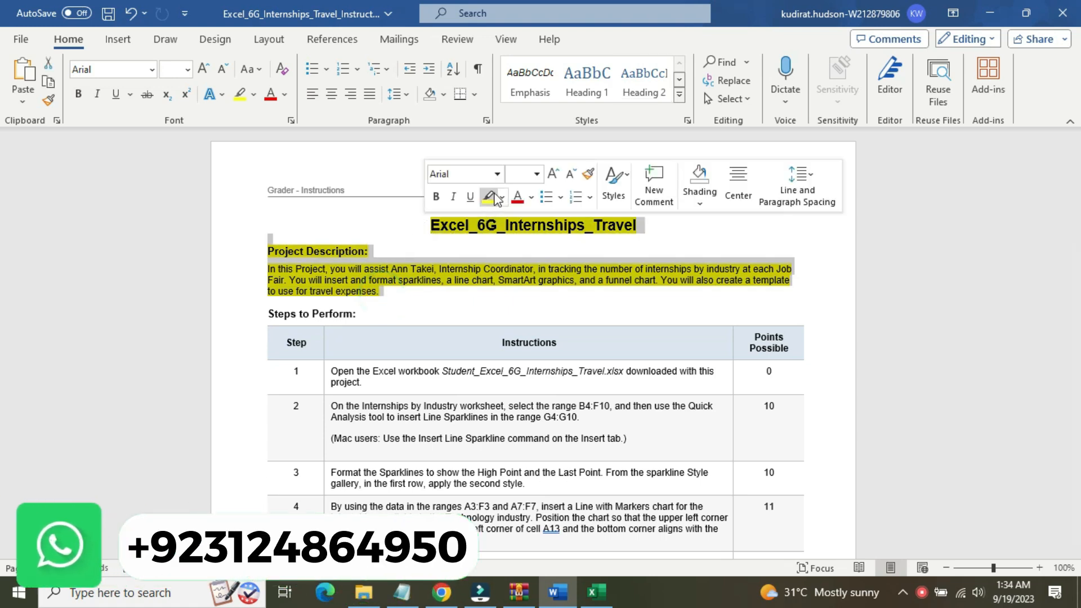
pyautogui.click(501, 197)
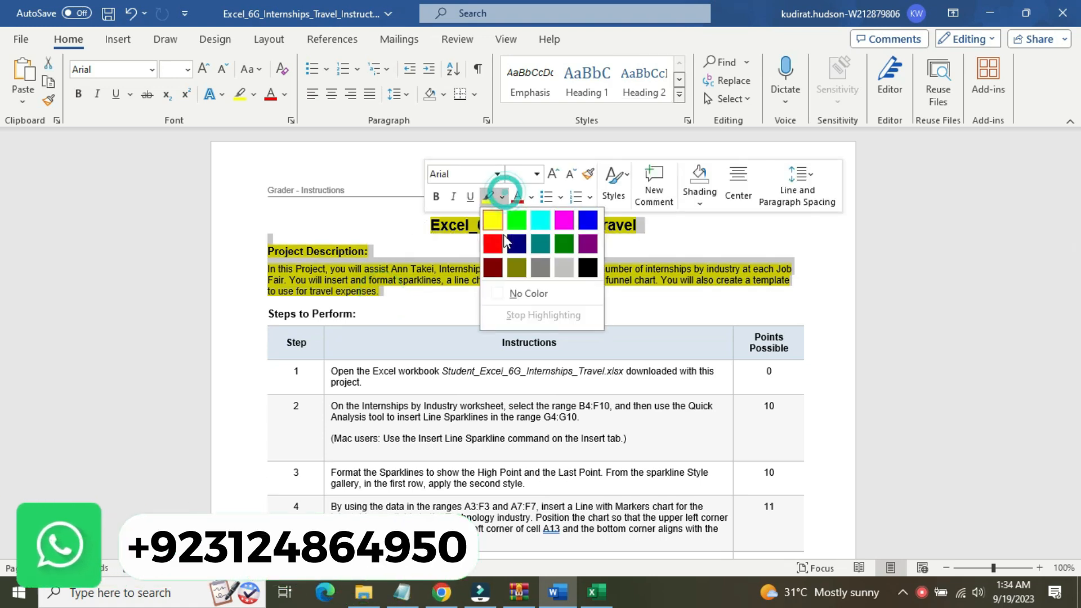
pyautogui.click(502, 294)
pyautogui.click(431, 240)
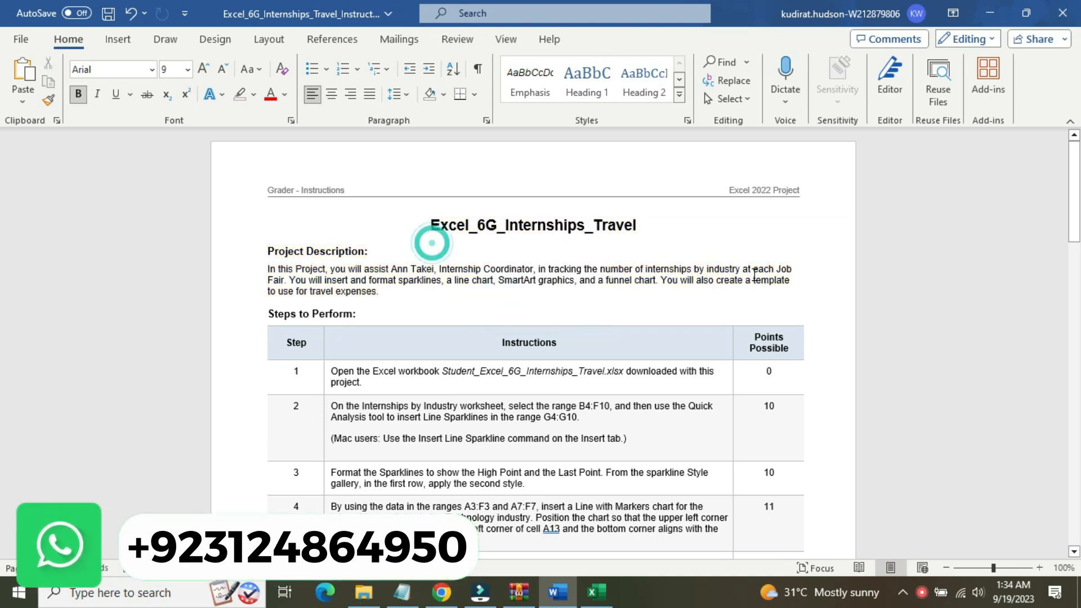
# Enlarge the step 1 instruction to 16 pt with yellow highlighting, and view the internships workbook in Excel
pyautogui.moveTo(1076, 212); pyautogui.dragTo(1078, 260)
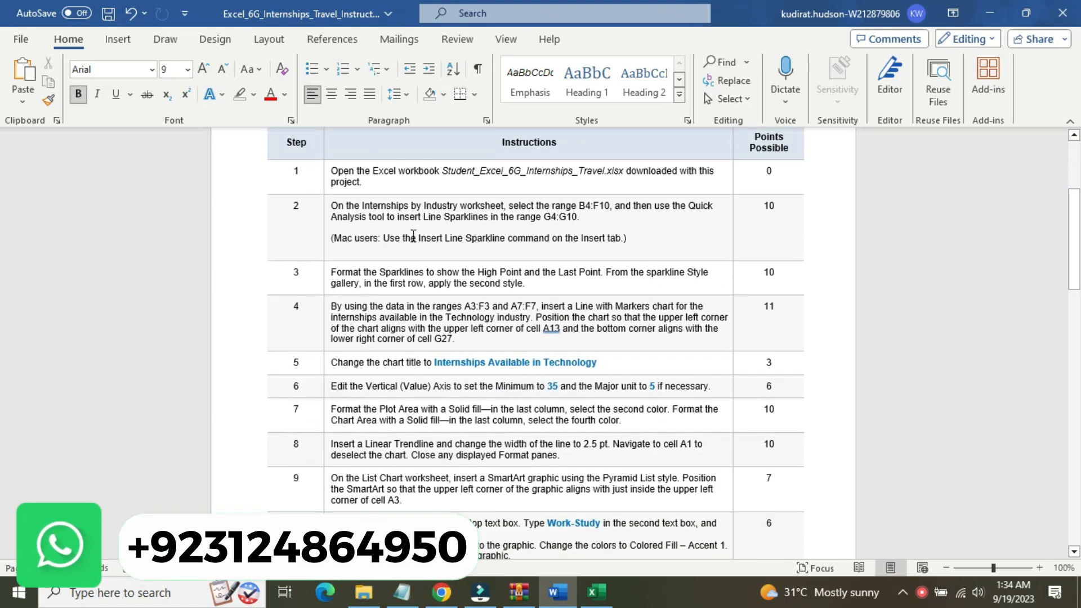
pyautogui.click(323, 183)
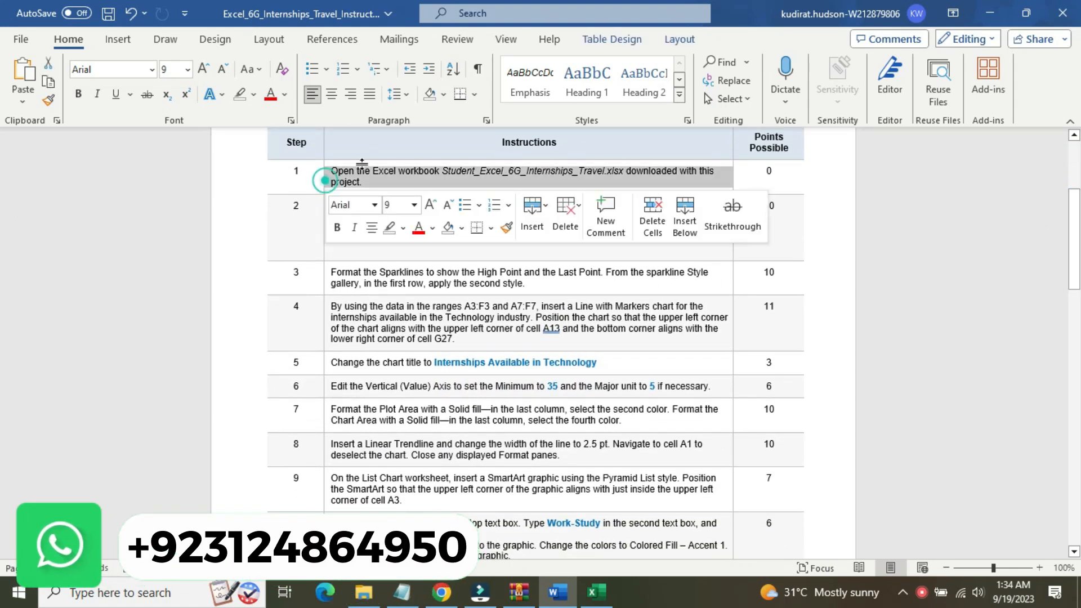
pyautogui.click(413, 206)
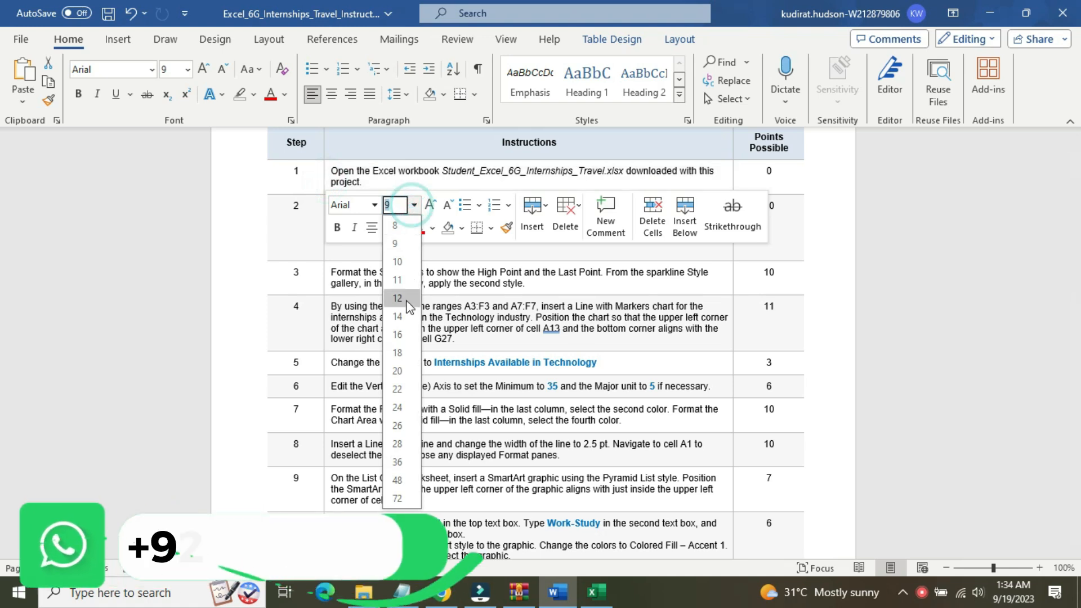
pyautogui.click(402, 333)
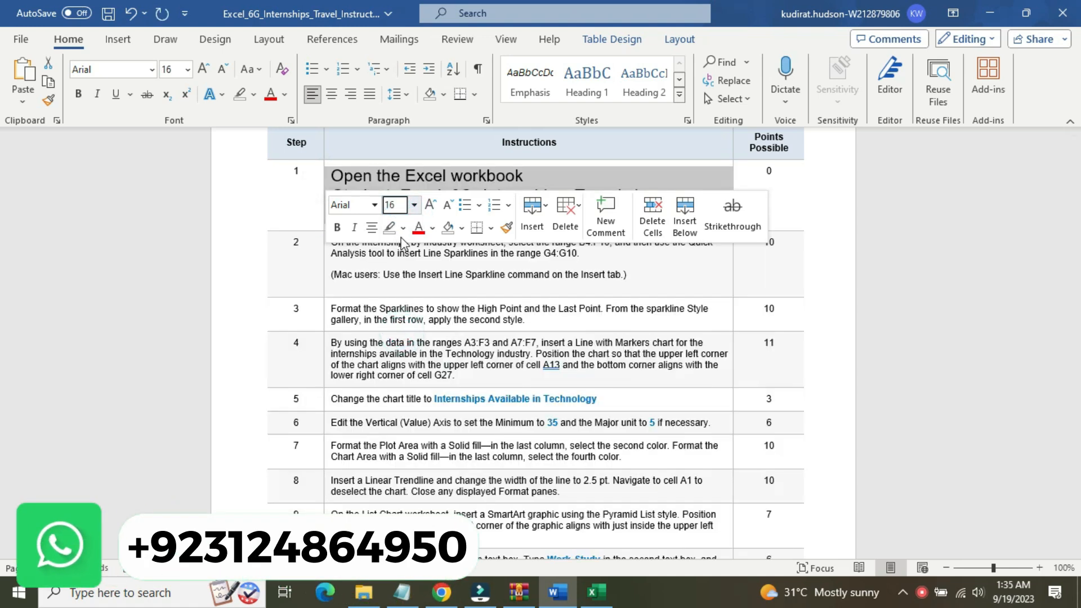
pyautogui.click(389, 227)
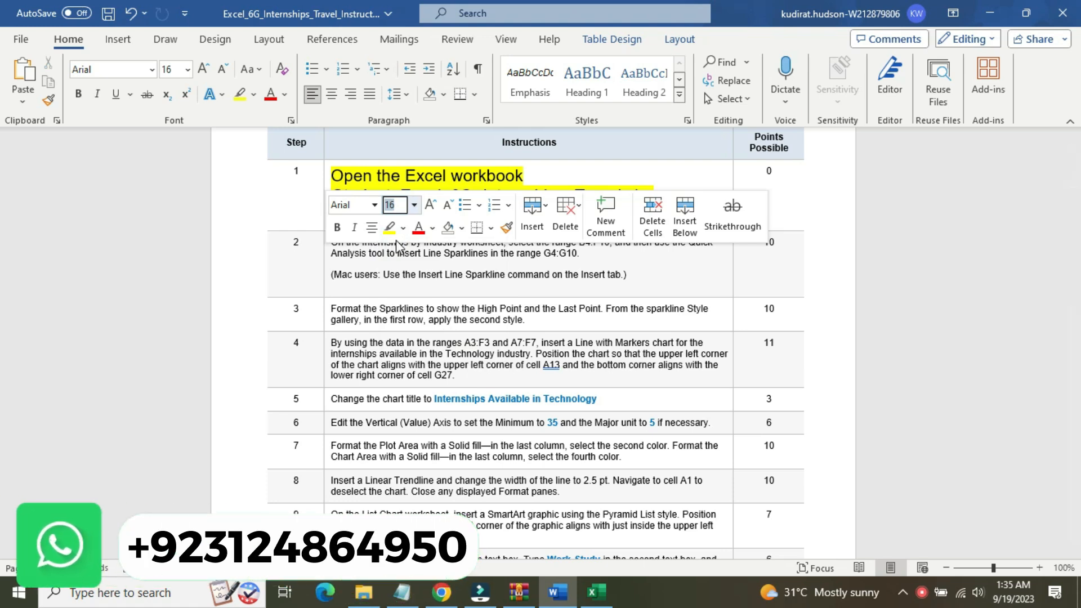
pyautogui.click(365, 178)
pyautogui.click(364, 178)
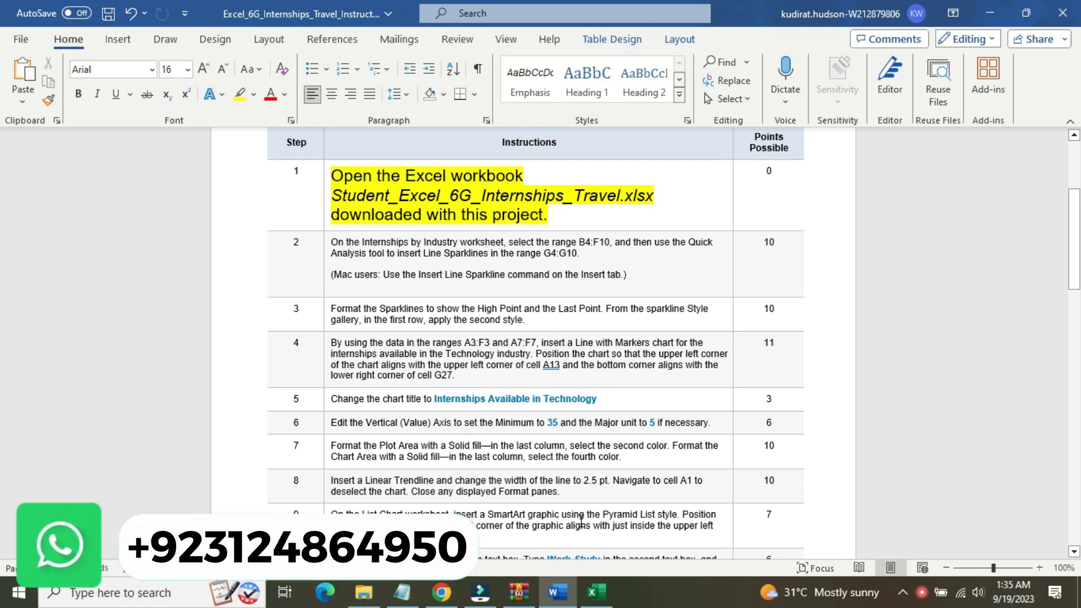
pyautogui.moveTo(596, 592)
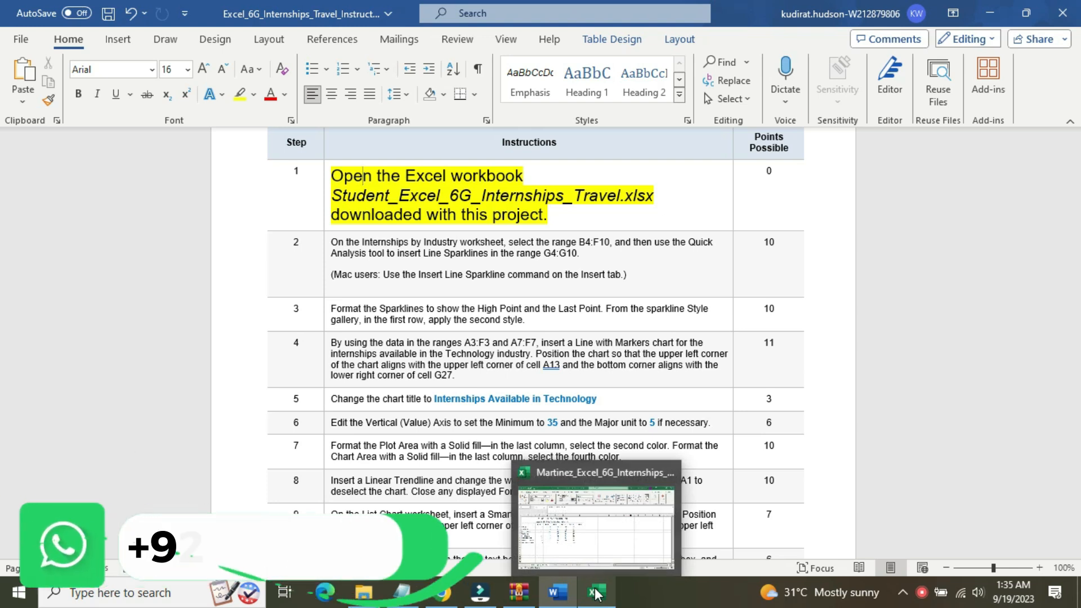
pyautogui.click(595, 553)
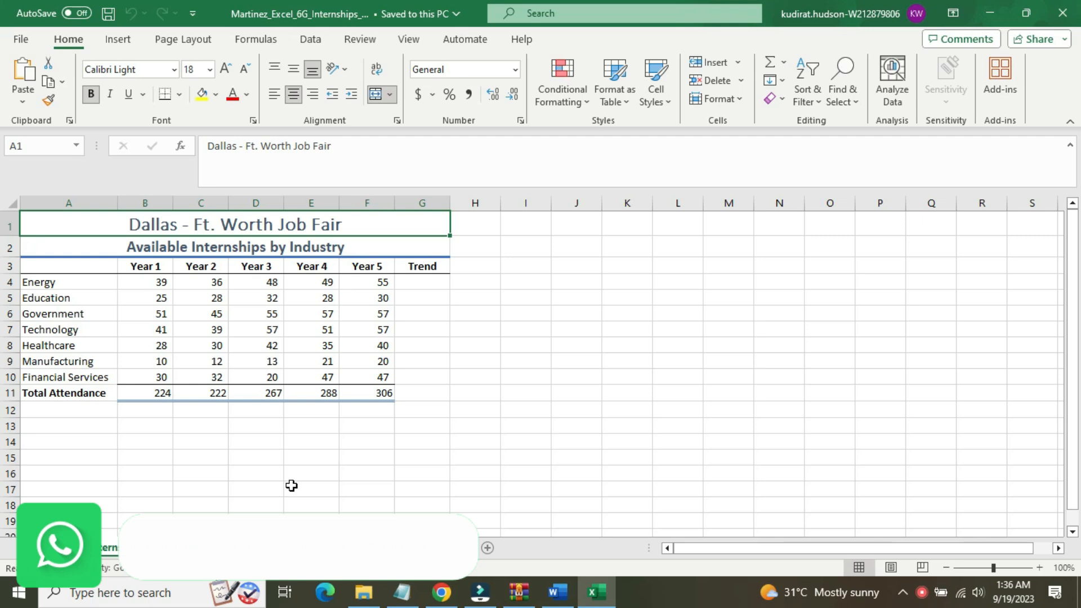
# Switch back to Word and reset the step 1 instruction to 9 pt with no highlight color
pyautogui.click(566, 588)
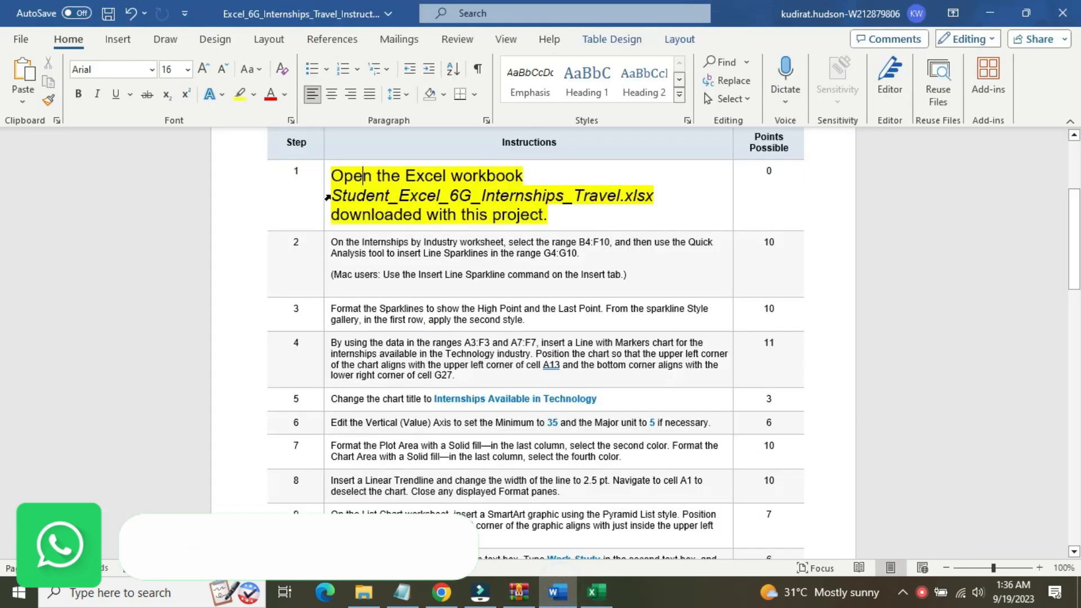
pyautogui.click(325, 196)
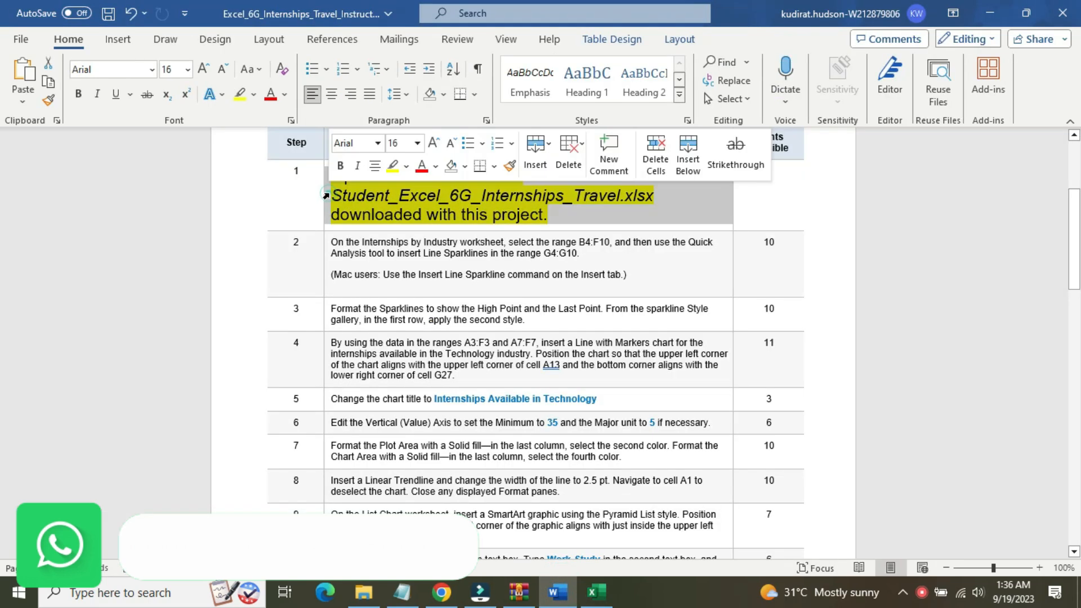
pyautogui.click(416, 145)
pyautogui.click(410, 181)
pyautogui.click(406, 165)
pyautogui.click(429, 262)
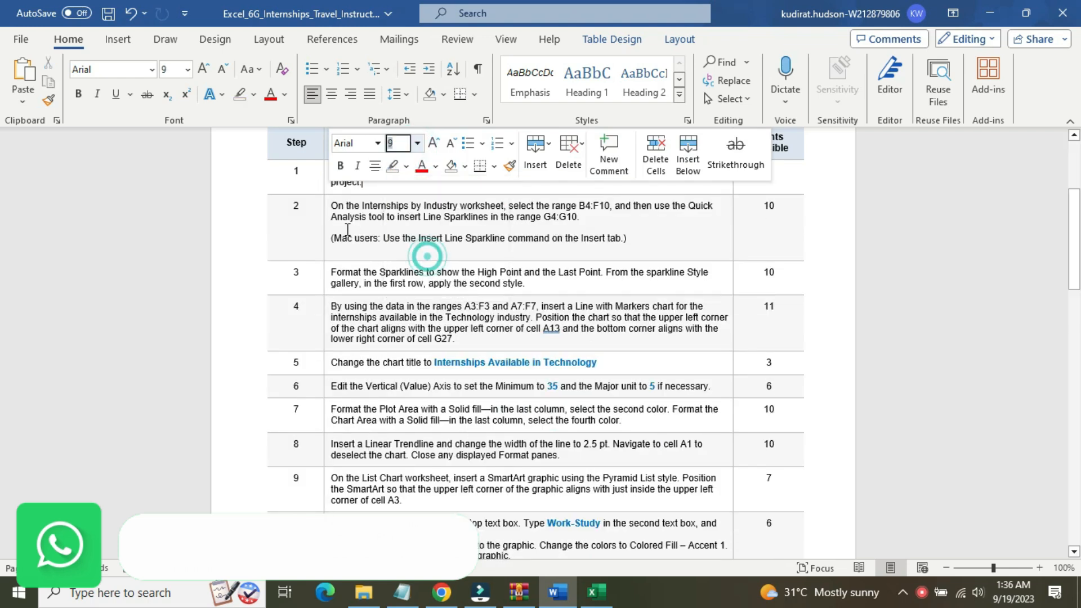
# Enlarge the step 2 instruction text to 14 pt and highlight it in yellow
pyautogui.click(325, 224)
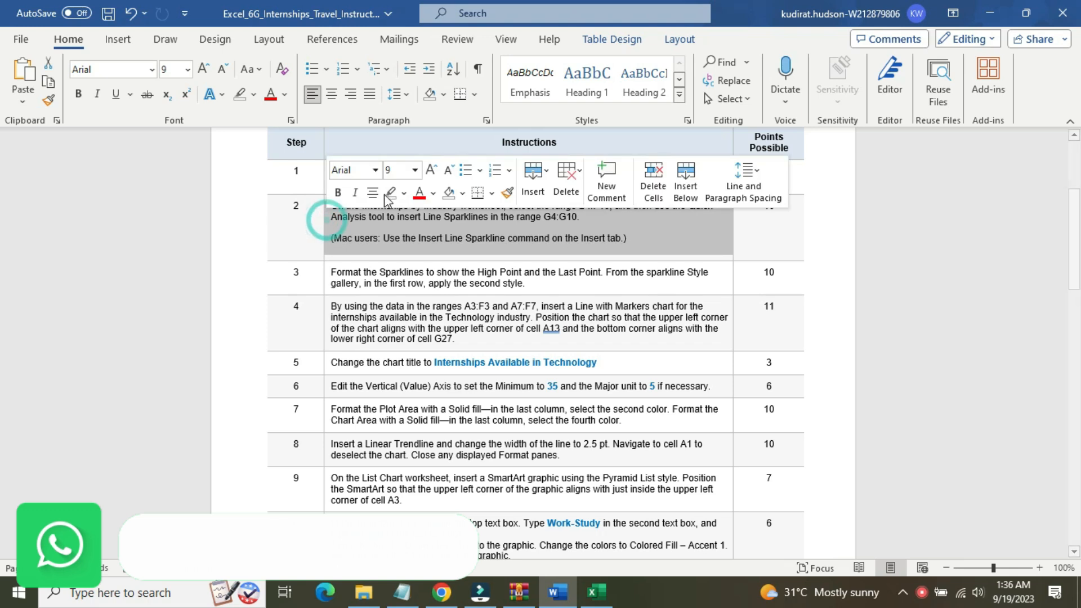
pyautogui.click(414, 170)
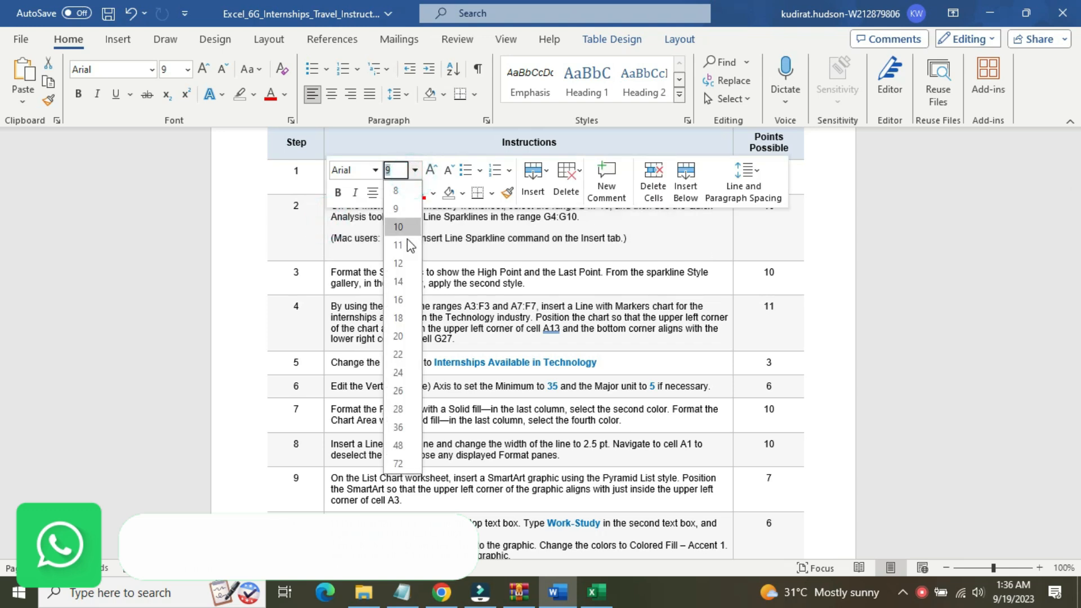
pyautogui.click(403, 281)
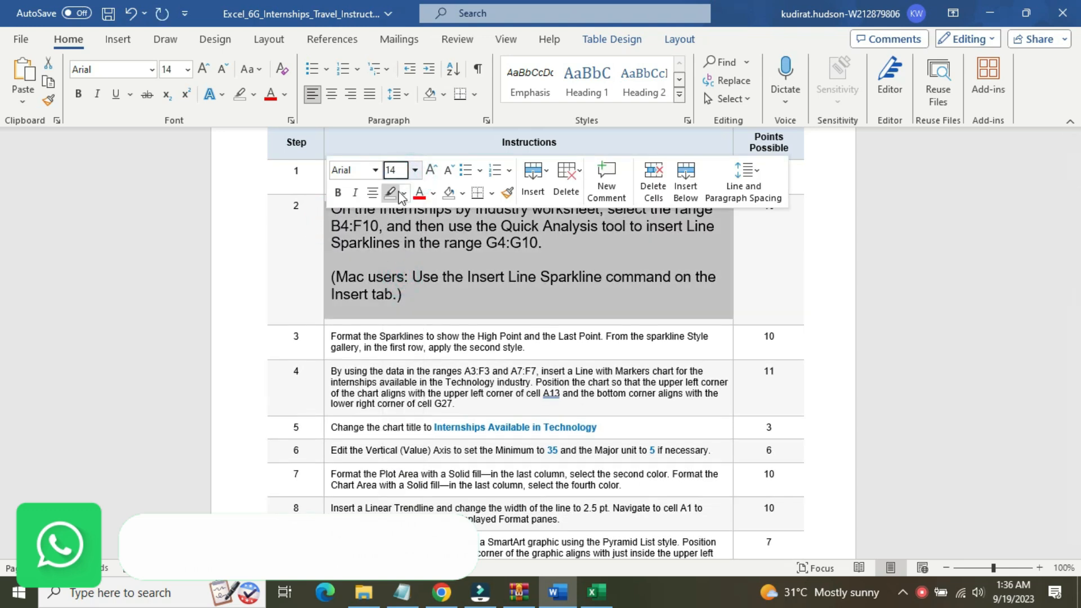
pyautogui.click(403, 192)
pyautogui.click(393, 215)
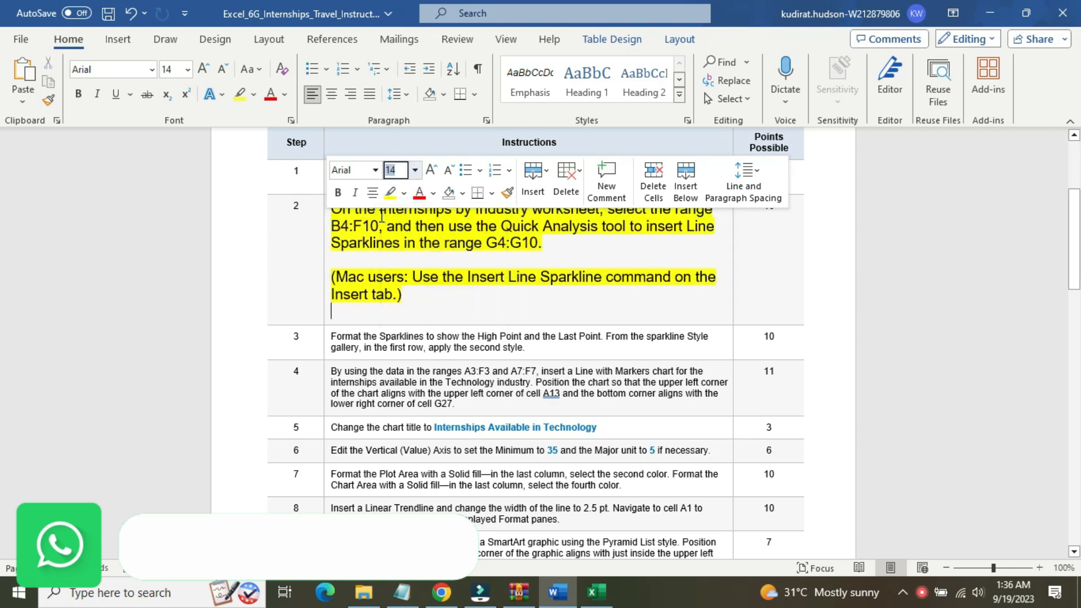
pyautogui.click(380, 210)
# Highlight the step 2 text "On the Internships by Industry worksheet, select the range B4:F10," in turquoise
pyautogui.moveTo(333, 210); pyautogui.dragTo(603, 213)
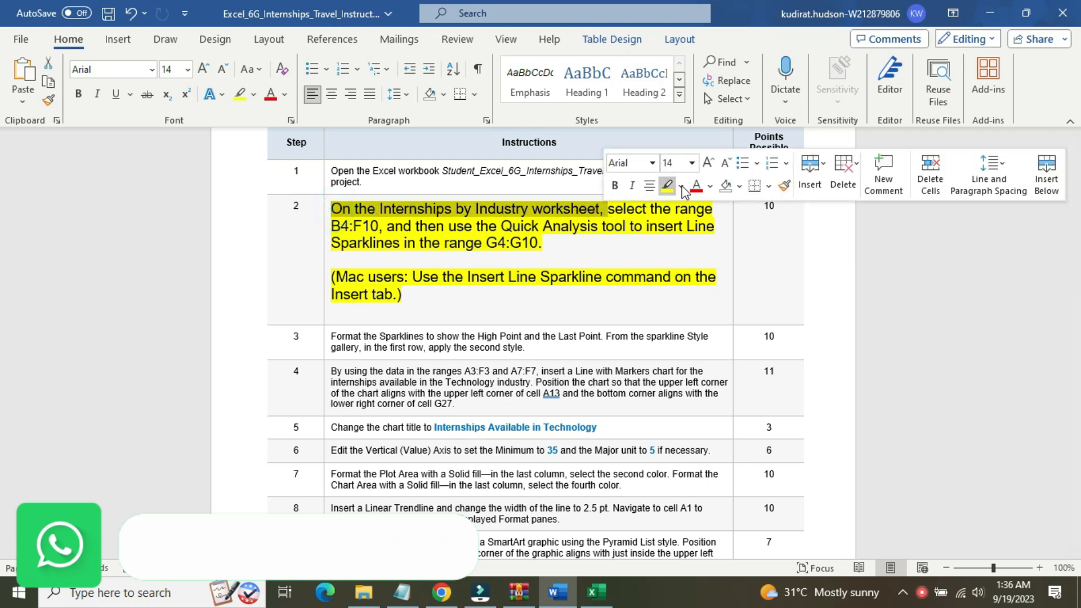
pyautogui.click(682, 187)
pyautogui.click(728, 209)
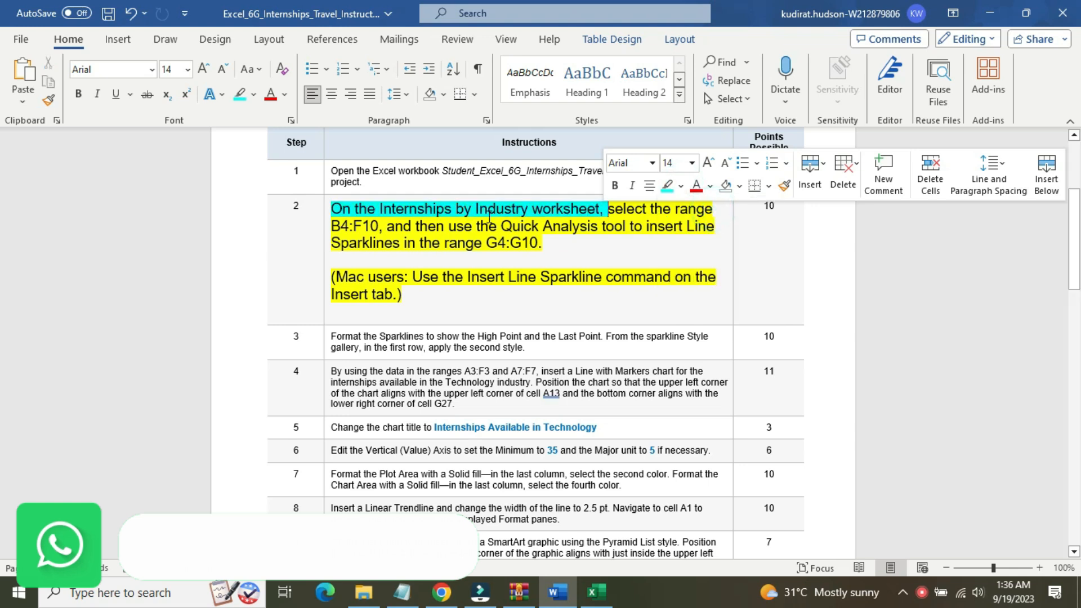
pyautogui.click(410, 209)
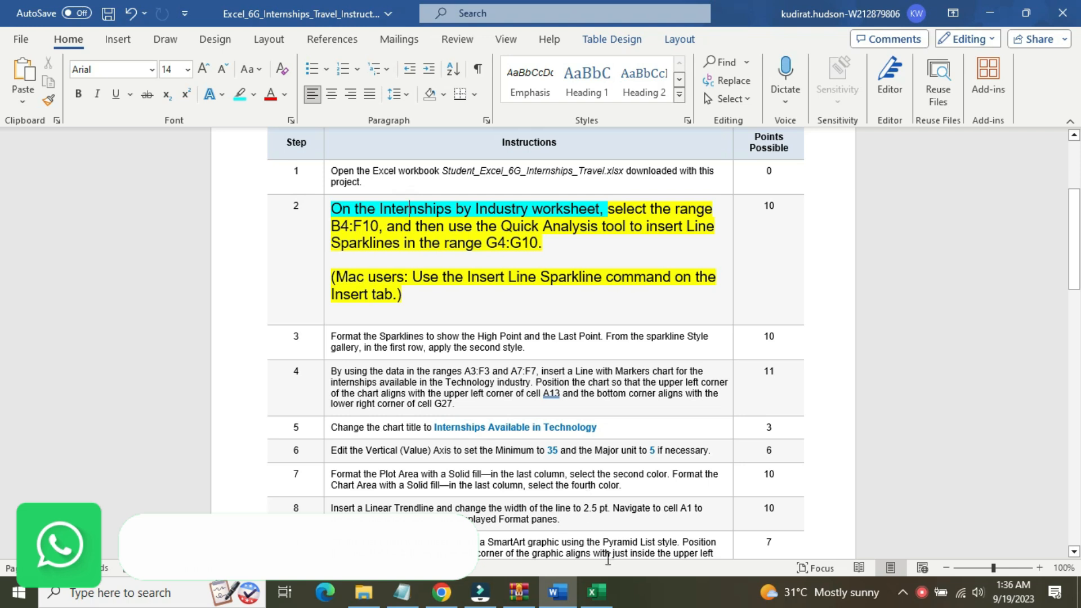
pyautogui.click(602, 596)
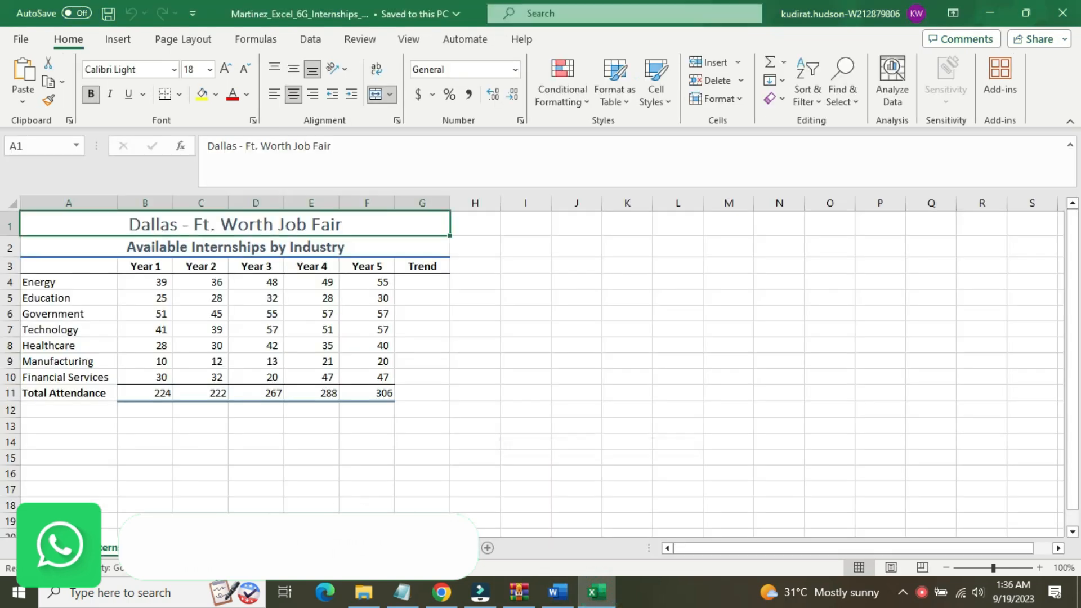
pyautogui.click(558, 593)
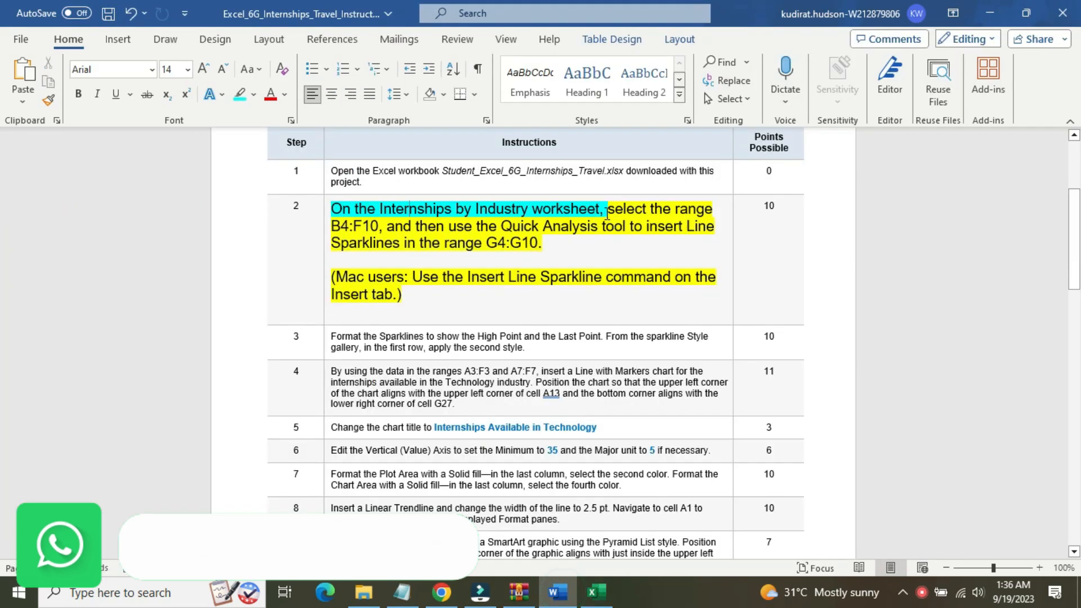
pyautogui.moveTo(613, 213); pyautogui.dragTo(379, 224)
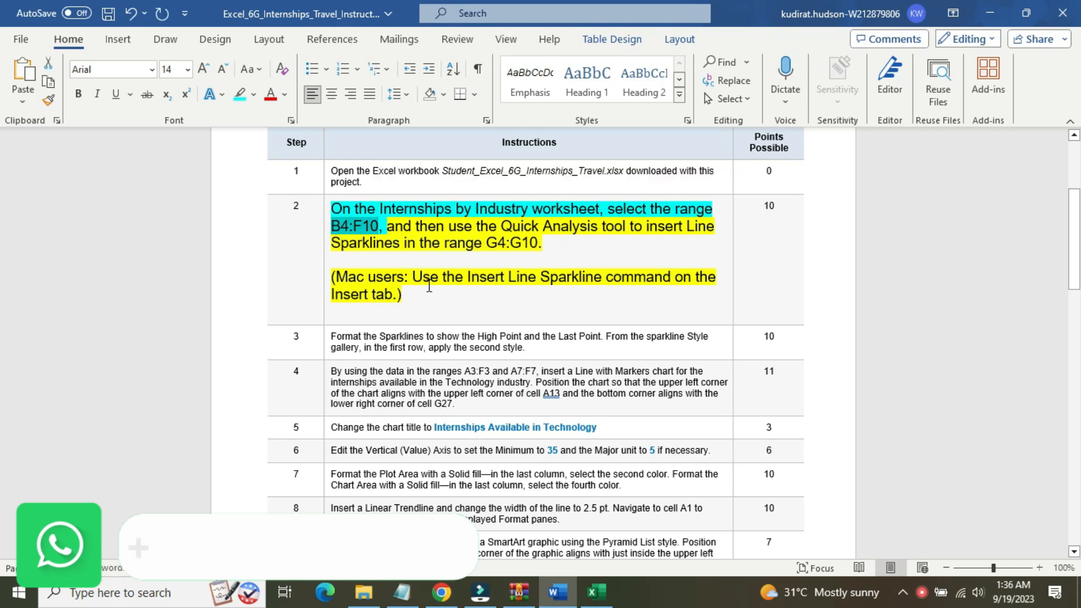
# Switch to the Excel workbook and select the range B4:F10 on the internships worksheet
pyautogui.click(596, 592)
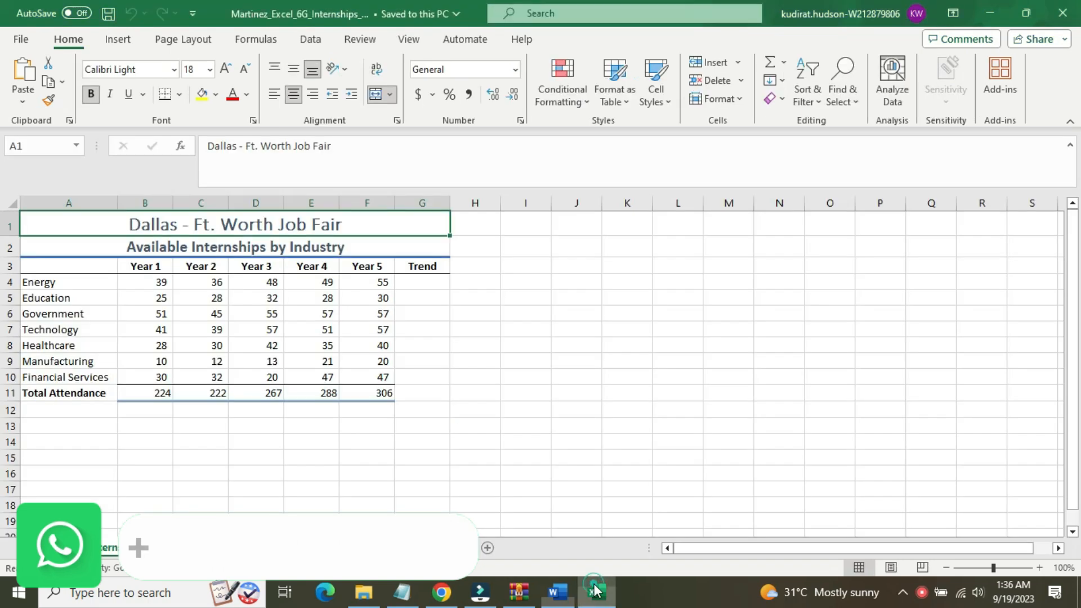
pyautogui.click(48, 150)
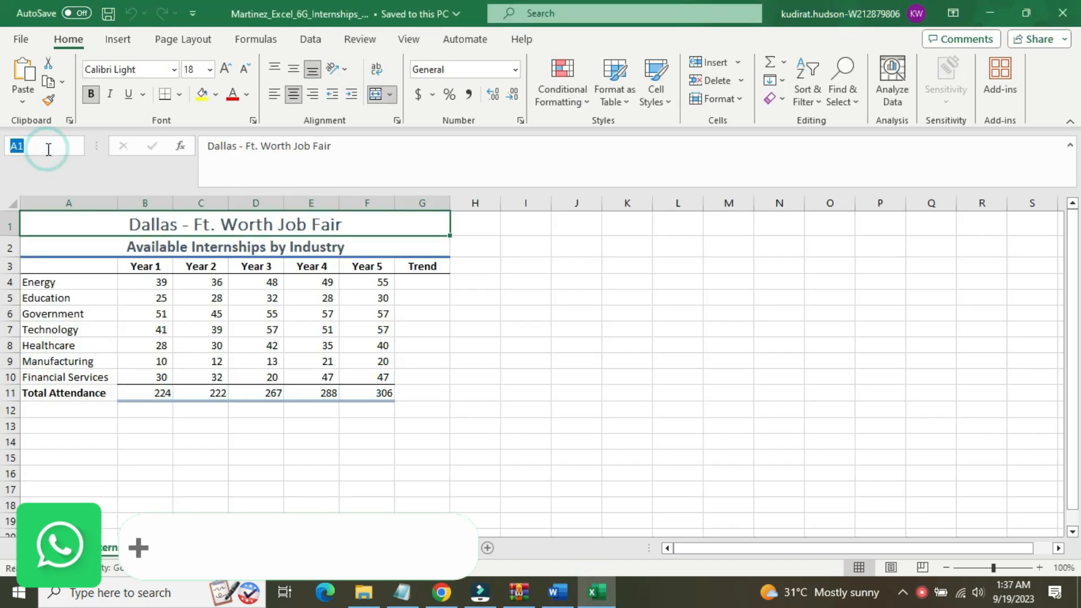
pyautogui.write('B4:F10')
pyautogui.press('Return')
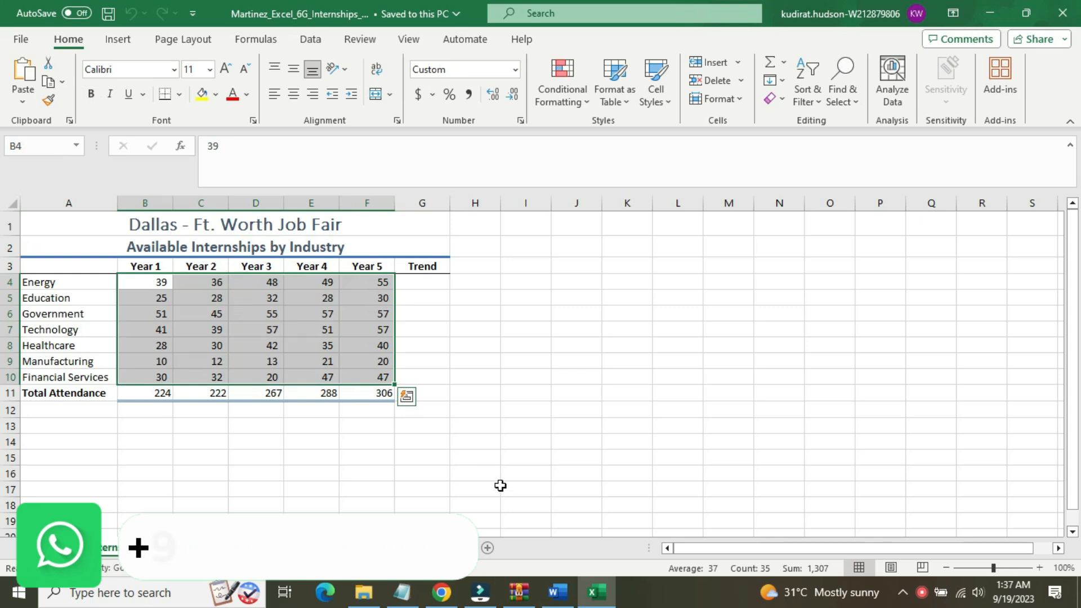
# Switch to Word and highlight the step 2 text "and then use the Quick Analysis tool to insert Line Sparklines in the range G4:G10." in turquoise
pyautogui.click(557, 596)
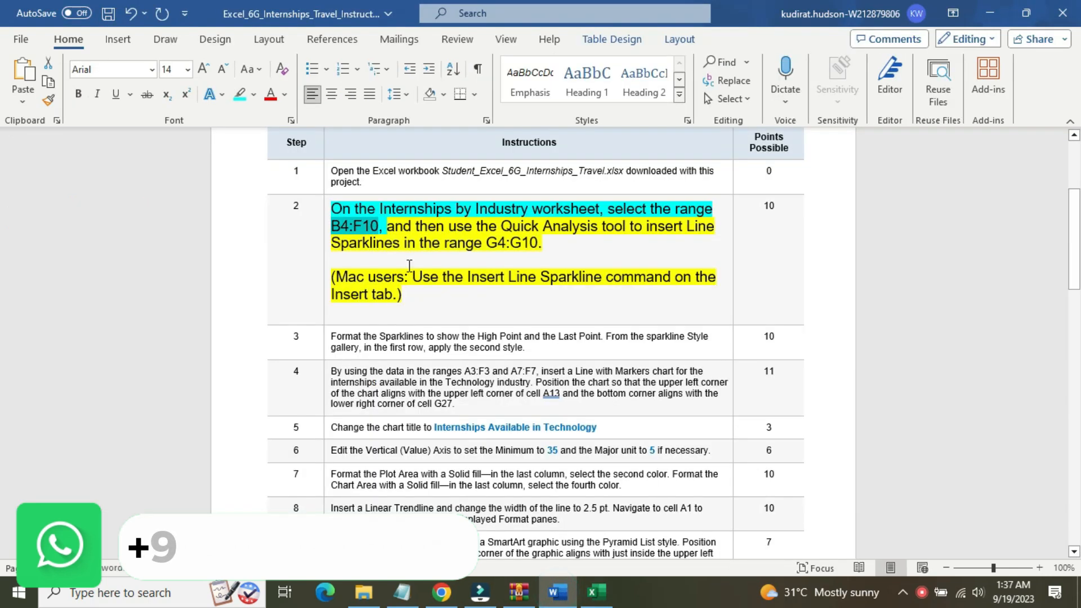
pyautogui.moveTo(387, 226); pyautogui.dragTo(543, 241)
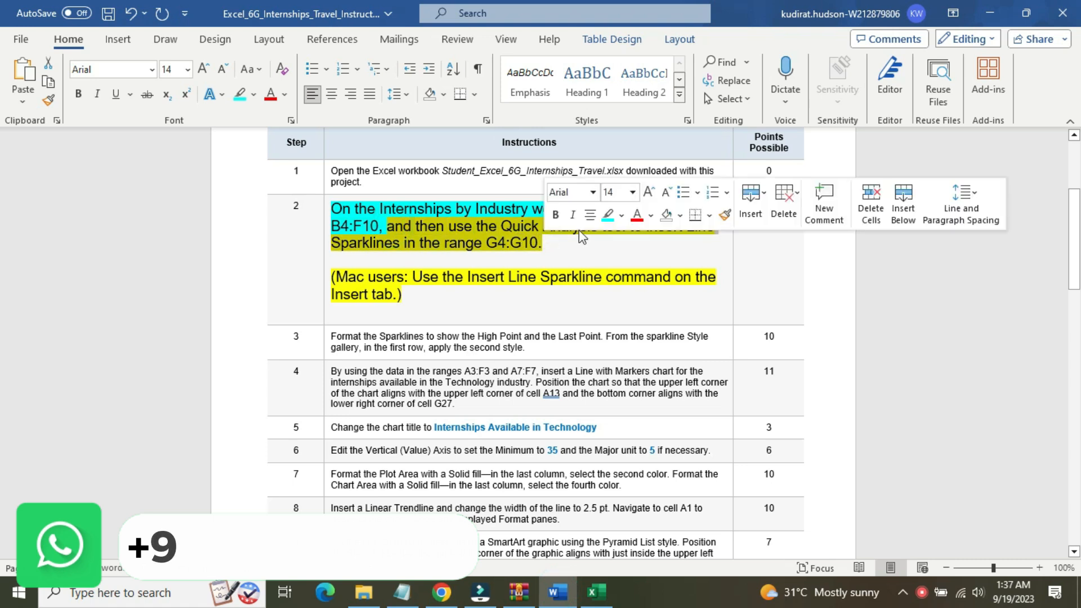
pyautogui.click(606, 217)
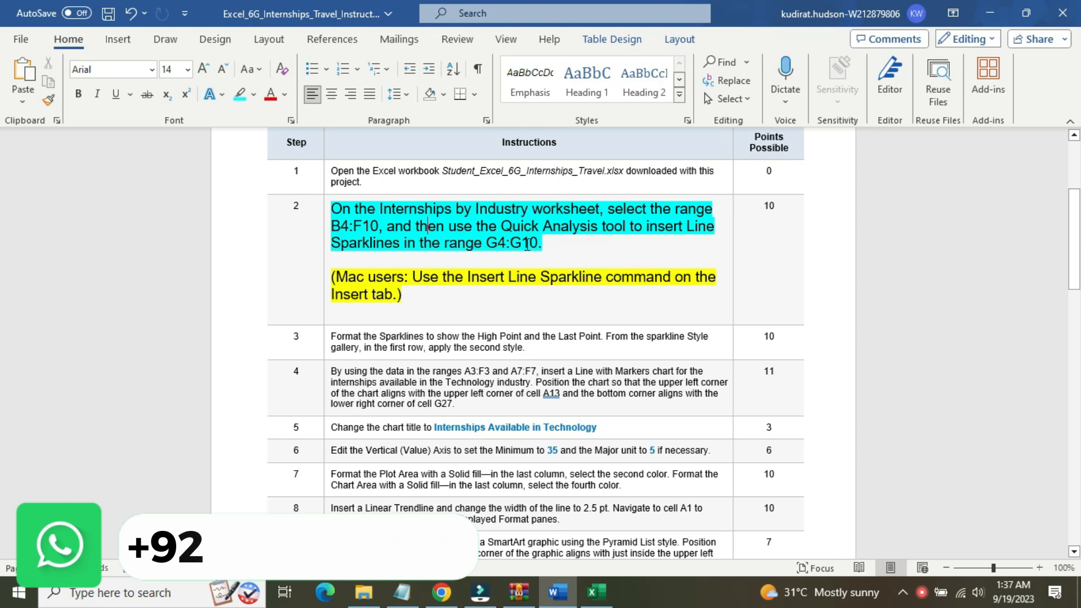
# Switch to the Excel workbook and insert line sparklines in G4:G10 from the data range B4:F10, checking the location range in Word
pyautogui.click(596, 592)
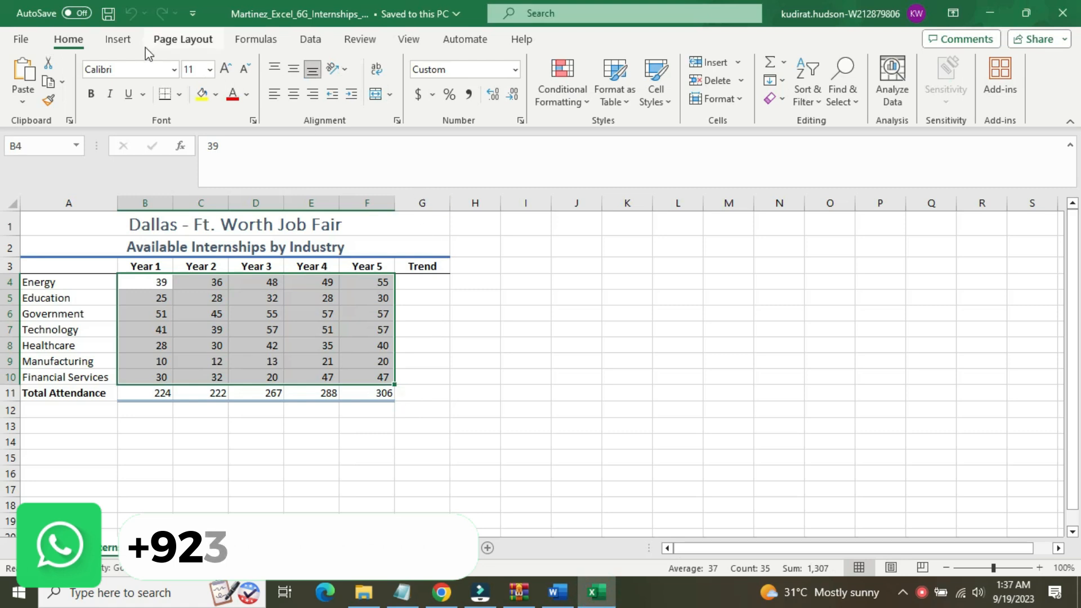
pyautogui.click(120, 40)
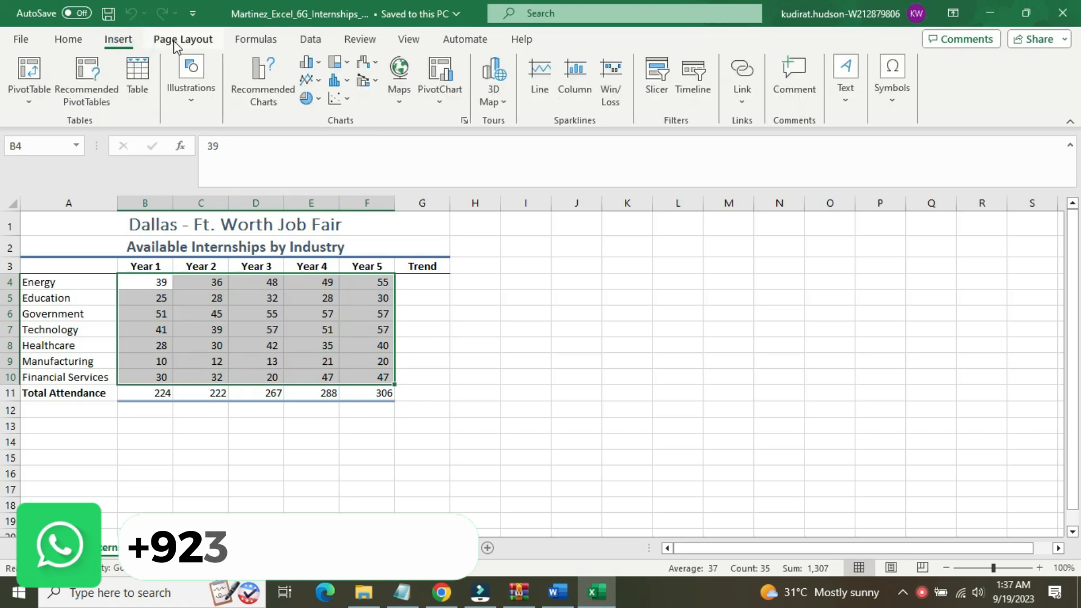
pyautogui.click(244, 65)
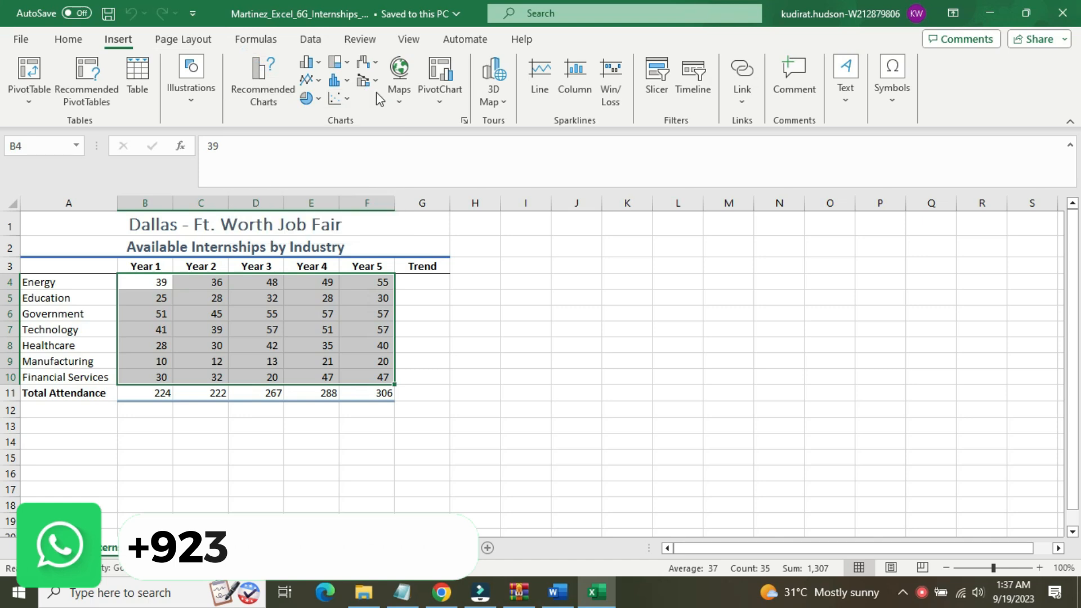
pyautogui.click(545, 93)
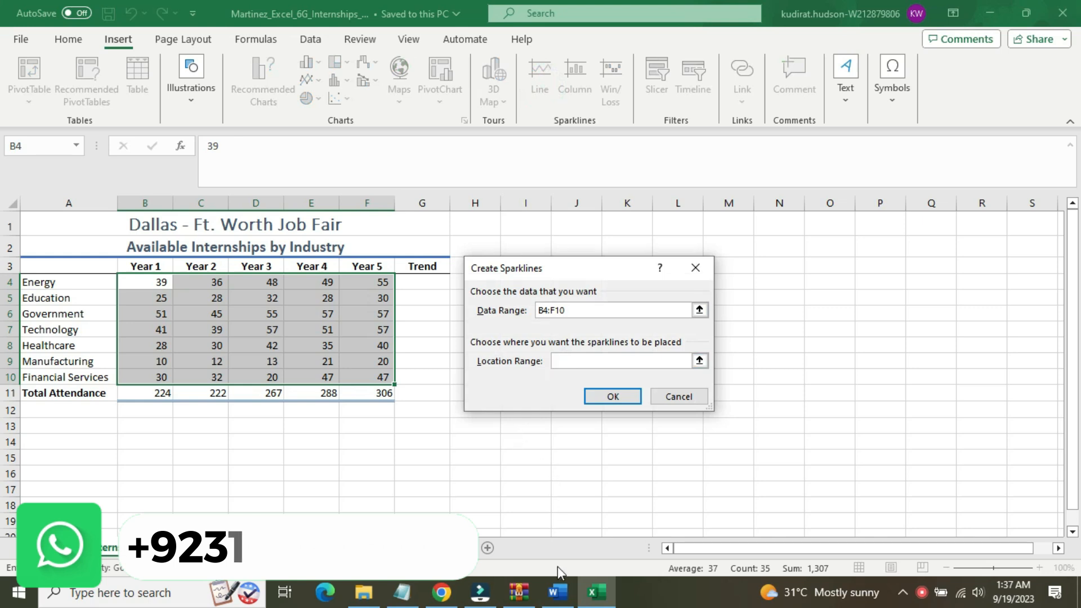
pyautogui.click(565, 601)
pyautogui.moveTo(486, 242); pyautogui.dragTo(528, 240)
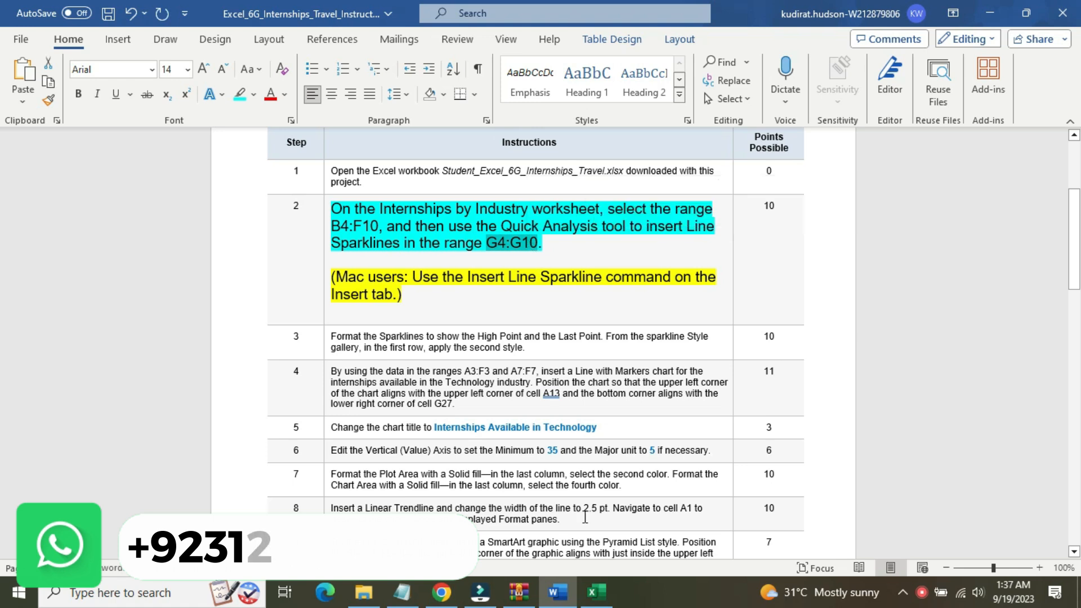
pyautogui.click(594, 591)
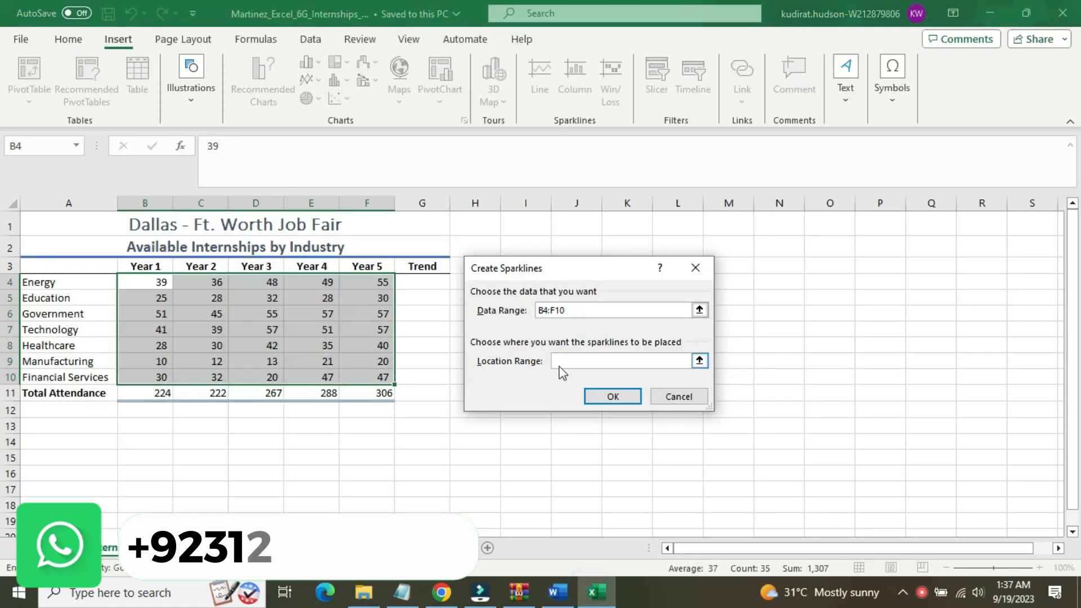
pyautogui.write('G4:G10')
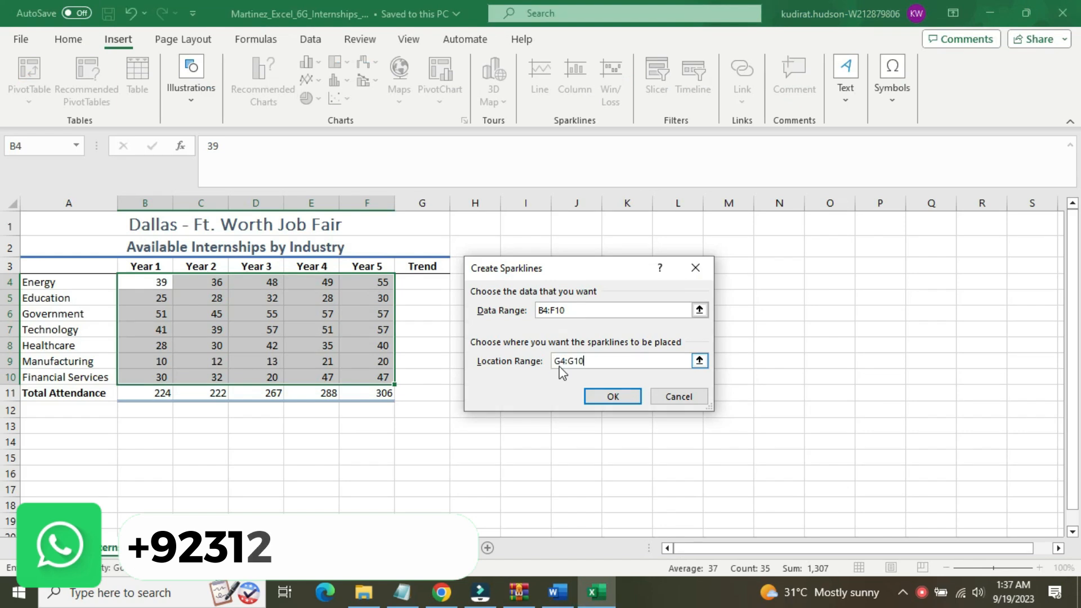
pyautogui.click(621, 397)
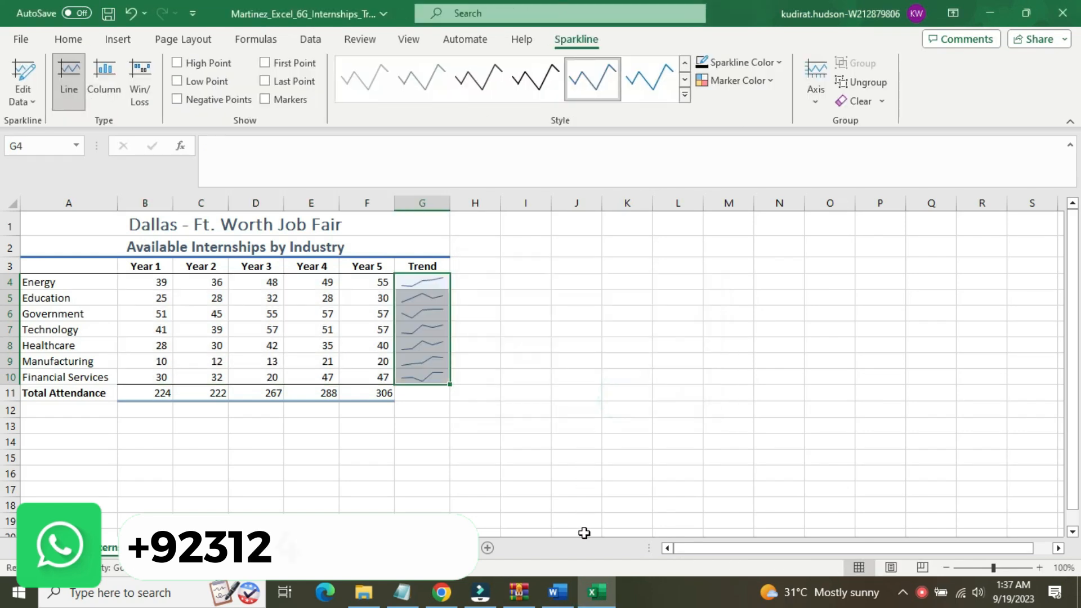
# Switch back to Word and reset the step 2 instruction to 9 pt with no highlight color
pyautogui.click(557, 592)
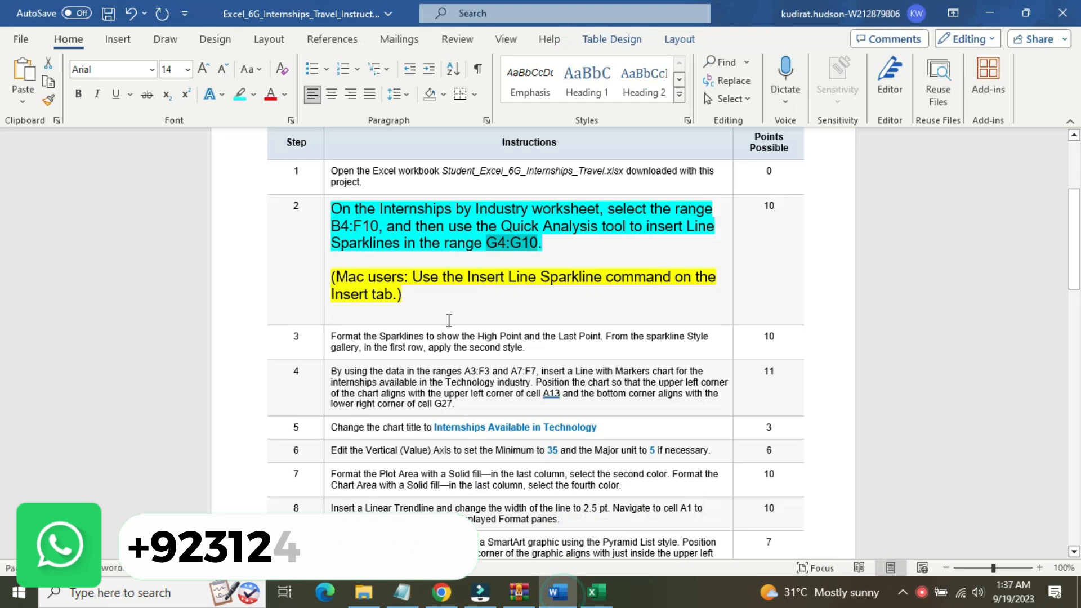
pyautogui.click(327, 247)
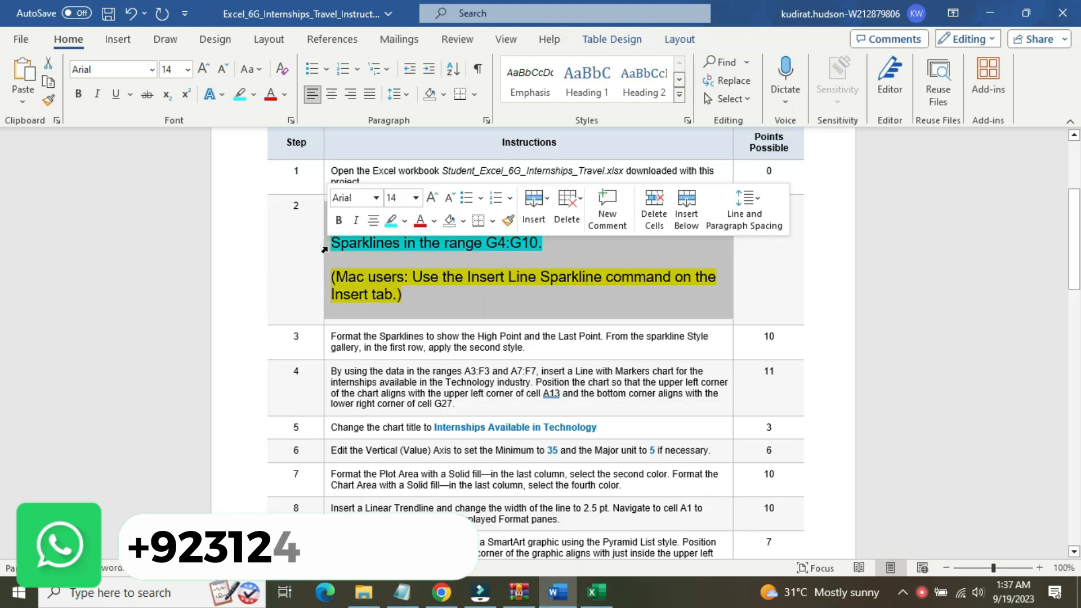
pyautogui.click(415, 199)
pyautogui.click(398, 227)
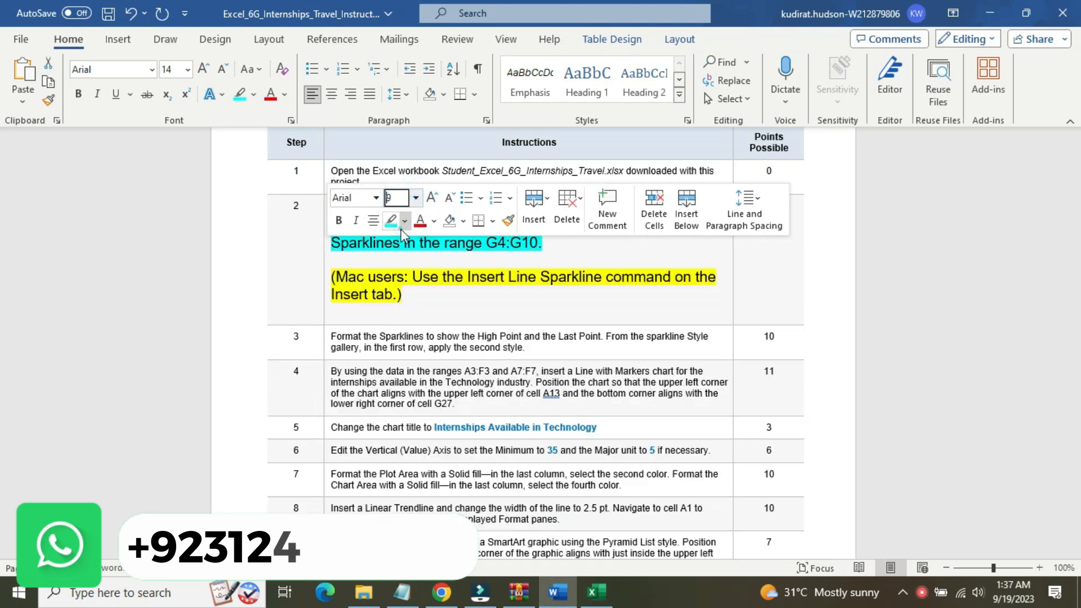
pyautogui.click(404, 220)
pyautogui.click(419, 316)
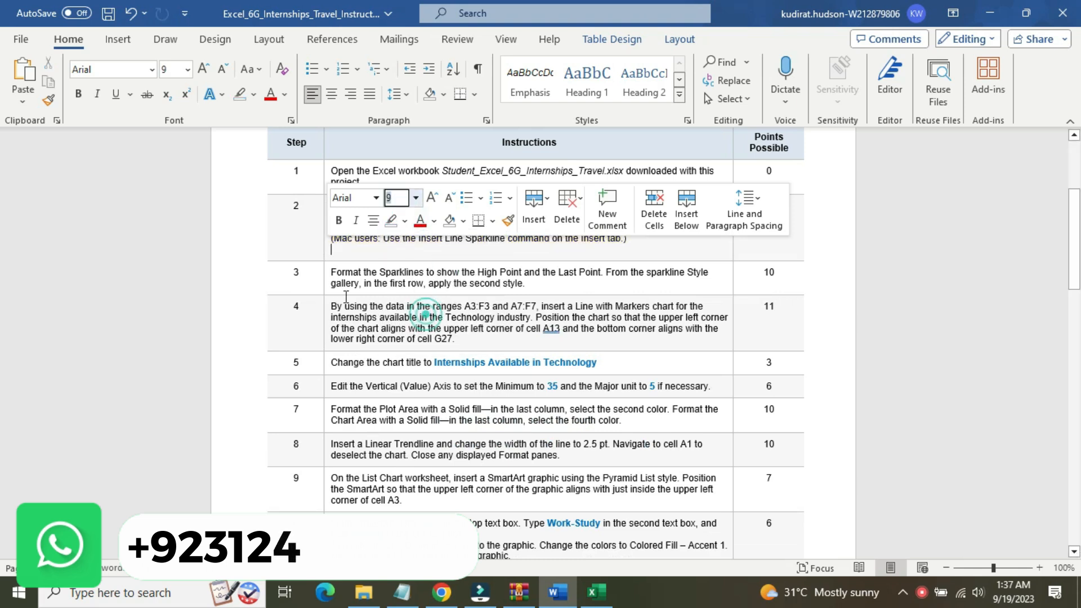
# Enlarge the step 3 instruction text to 16 pt and highlight it in yellow
pyautogui.click(327, 280)
pyautogui.click(415, 230)
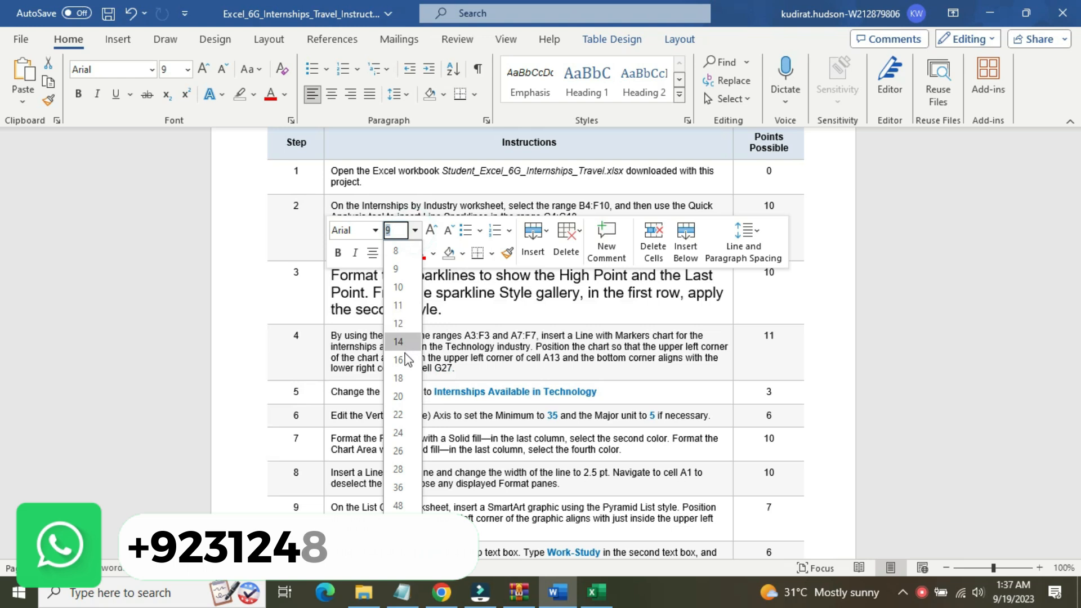
pyautogui.click(399, 360)
pyautogui.click(403, 254)
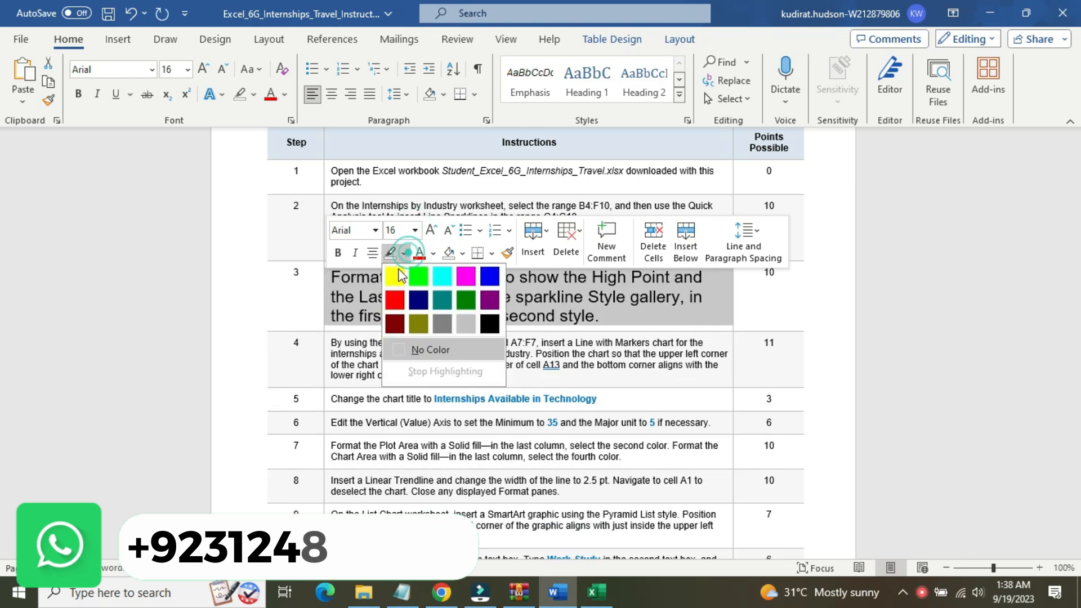
pyautogui.click(394, 274)
# Highlight the step 3 sentence "Format the Sparklines to show the High Point and the Last Point." in turquoise
pyautogui.moveTo(1076, 234); pyautogui.dragTo(1078, 253)
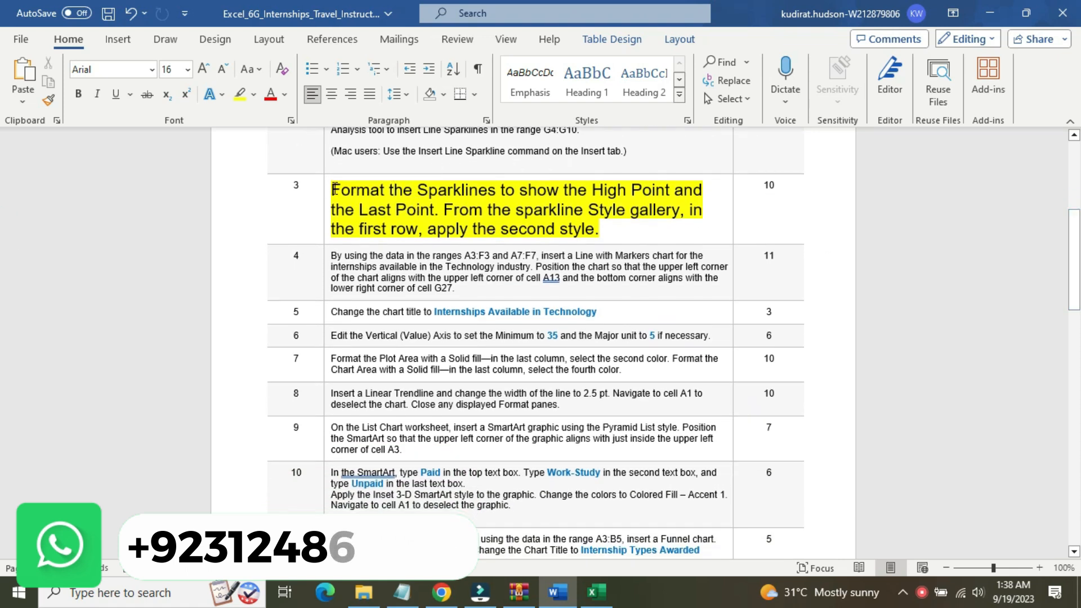
pyautogui.moveTo(330, 190); pyautogui.dragTo(438, 211)
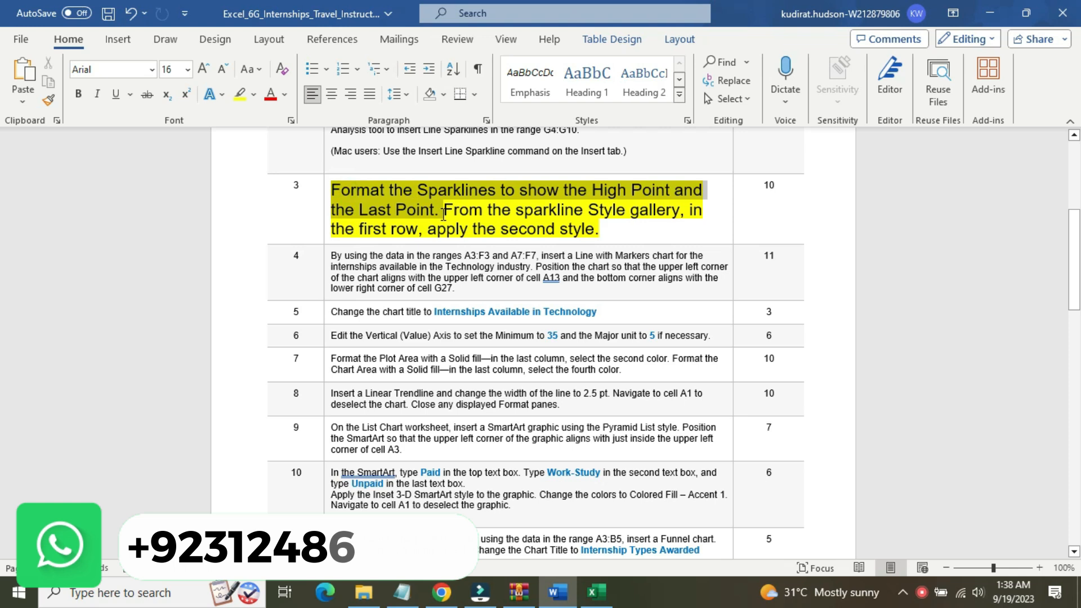
pyautogui.click(522, 188)
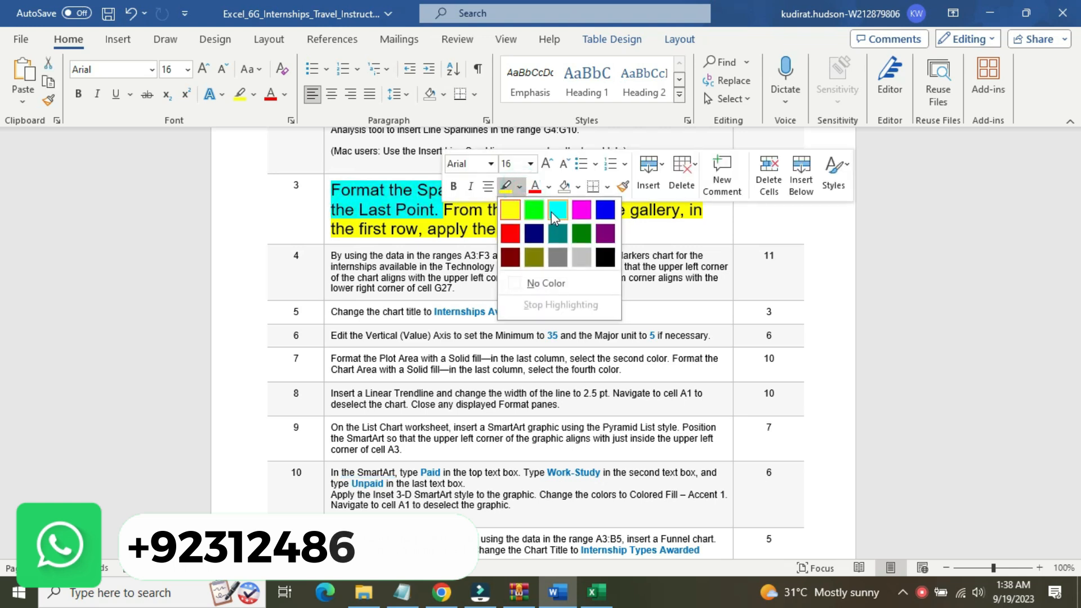
pyautogui.click(555, 211)
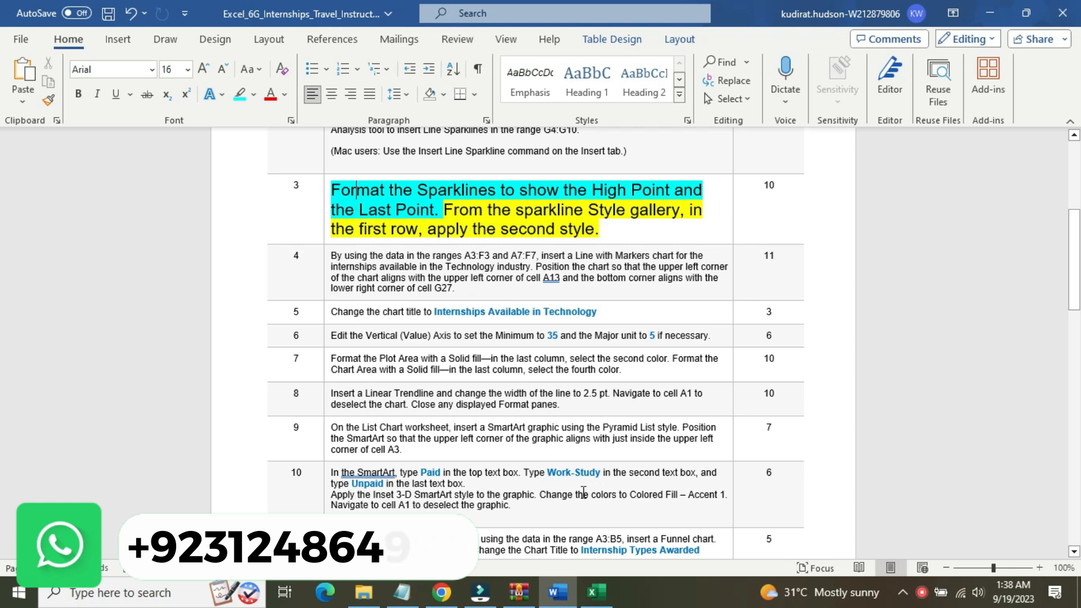
# Switch to the Excel workbook and show the Last Point and High Point on the sparklines in G4:G10
pyautogui.click(596, 593)
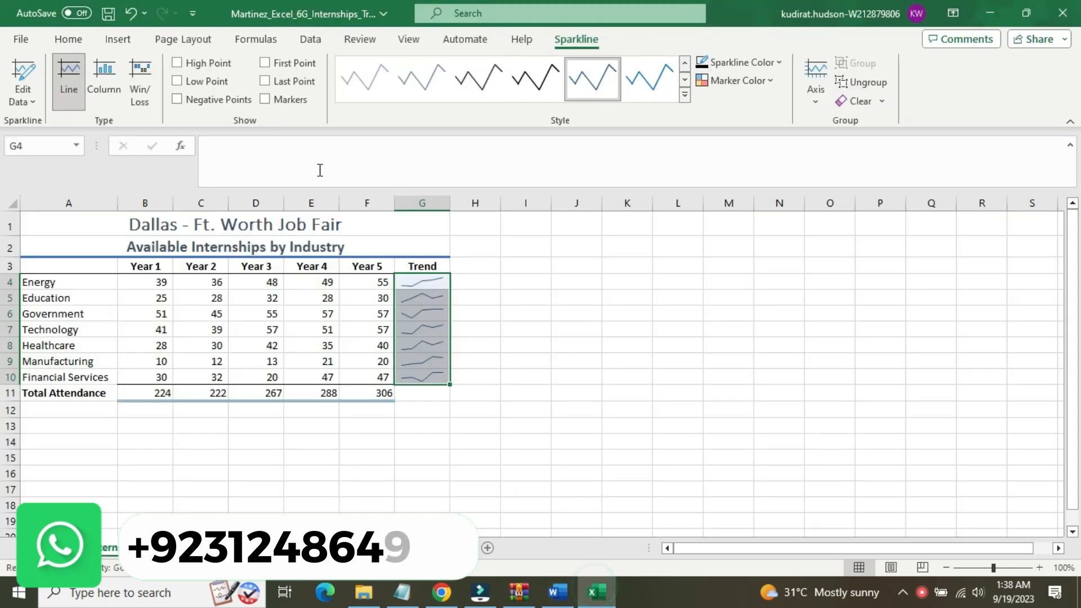
pyautogui.click(266, 82)
pyautogui.click(177, 63)
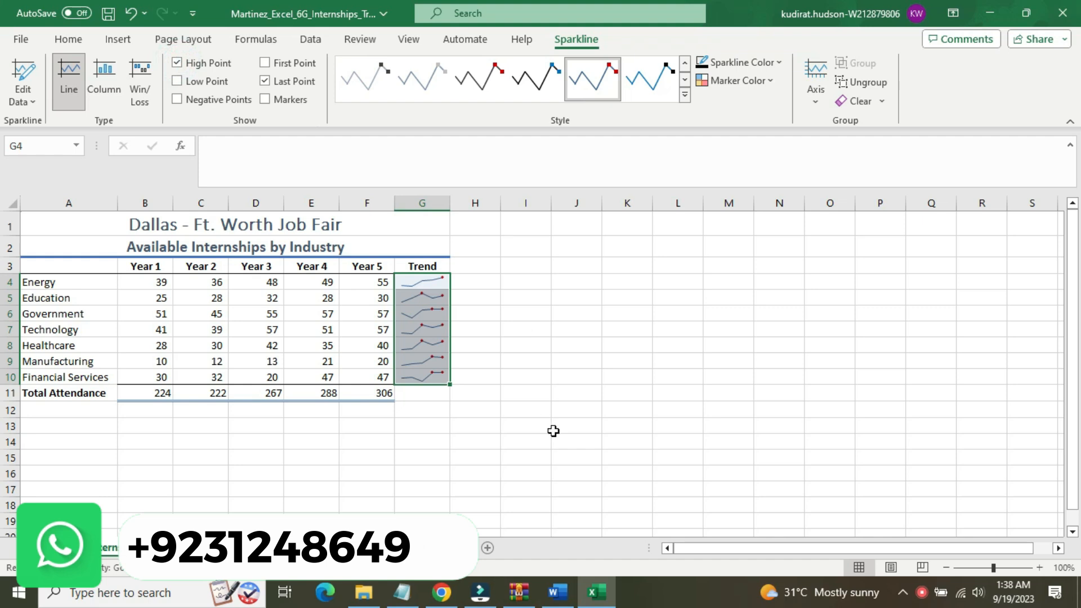
# Switch to Word and highlight the rest of step 3, about applying the second style in the gallery's first row, in turquoise
pyautogui.click(560, 590)
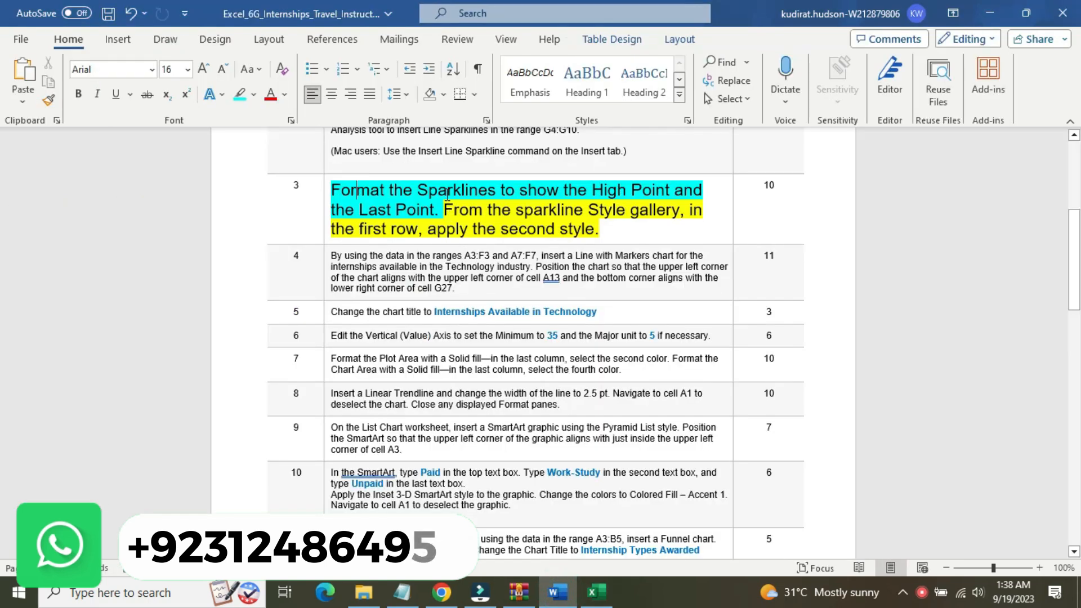
pyautogui.moveTo(445, 209); pyautogui.dragTo(677, 222)
pyautogui.click(731, 194)
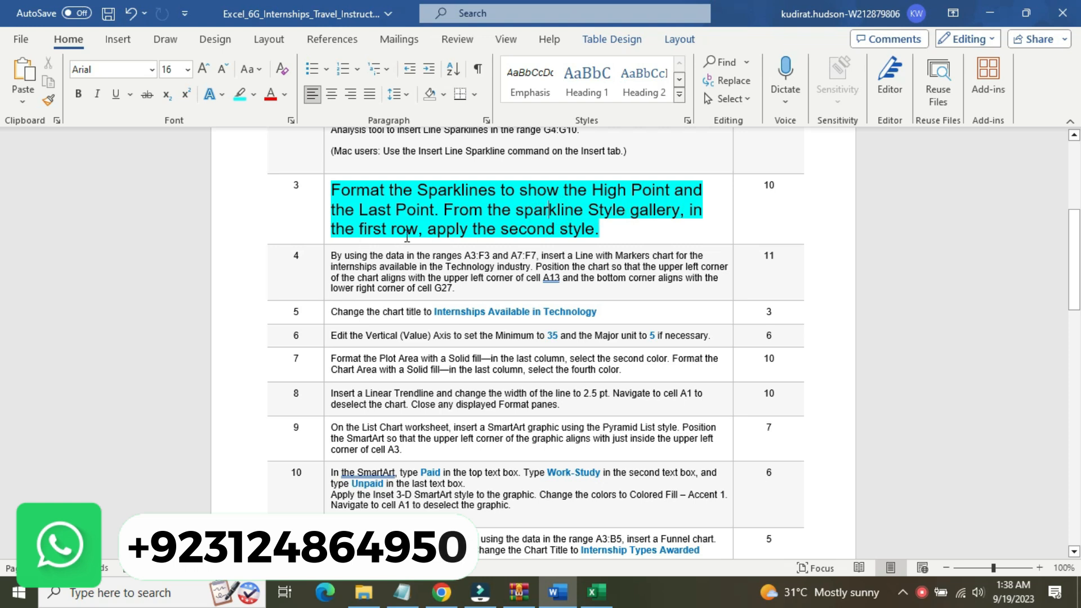
# Compare the sparkline style gallery in the Excel workbook with the step 3 instruction in Word to locate the required style
pyautogui.click(598, 591)
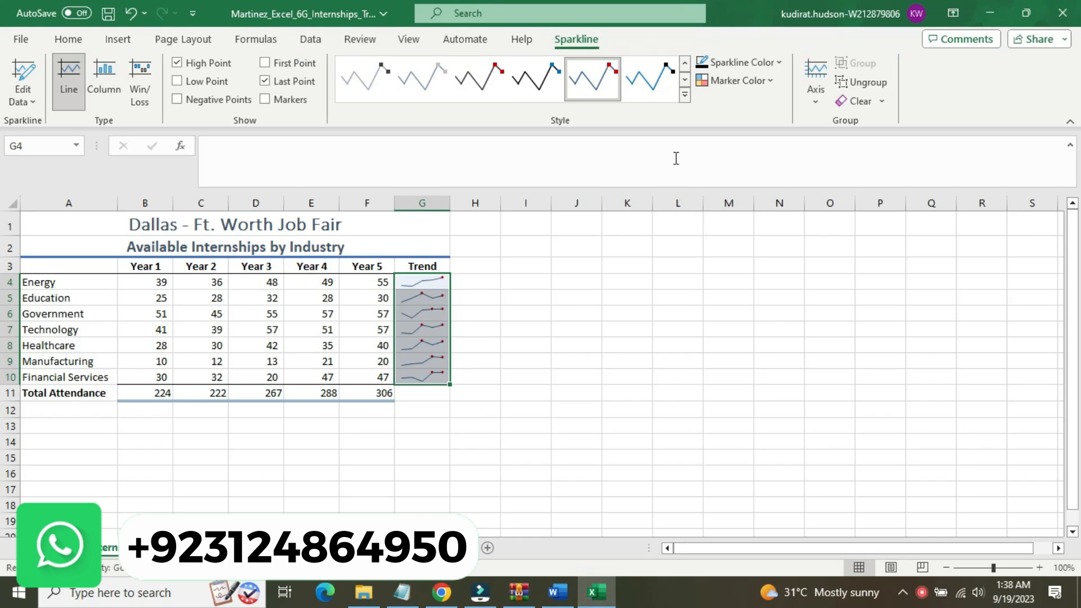
pyautogui.click(685, 95)
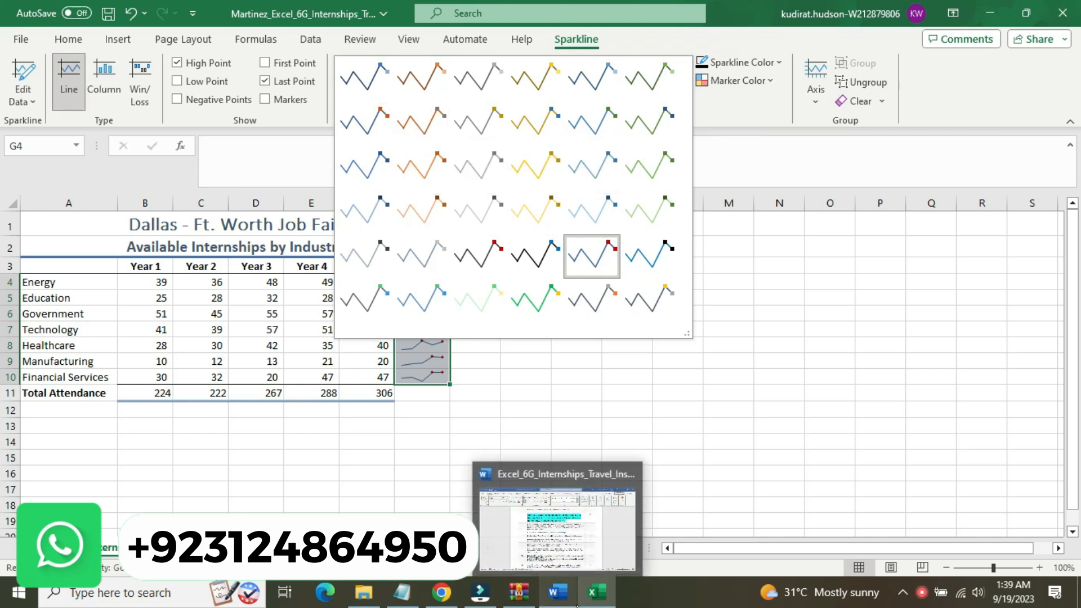
pyautogui.click(574, 599)
pyautogui.click(577, 605)
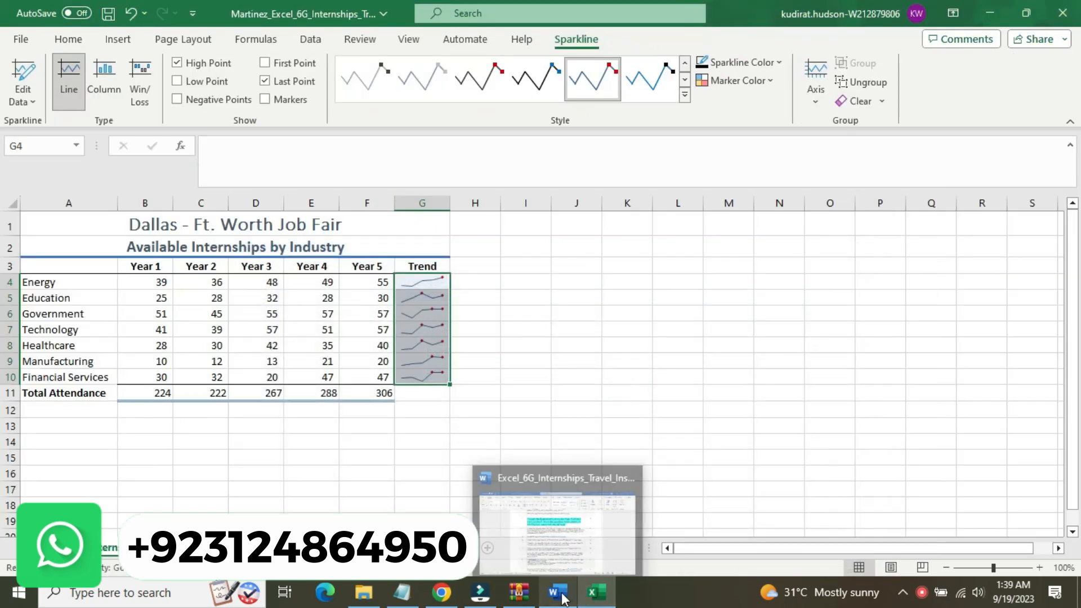
pyautogui.click(563, 599)
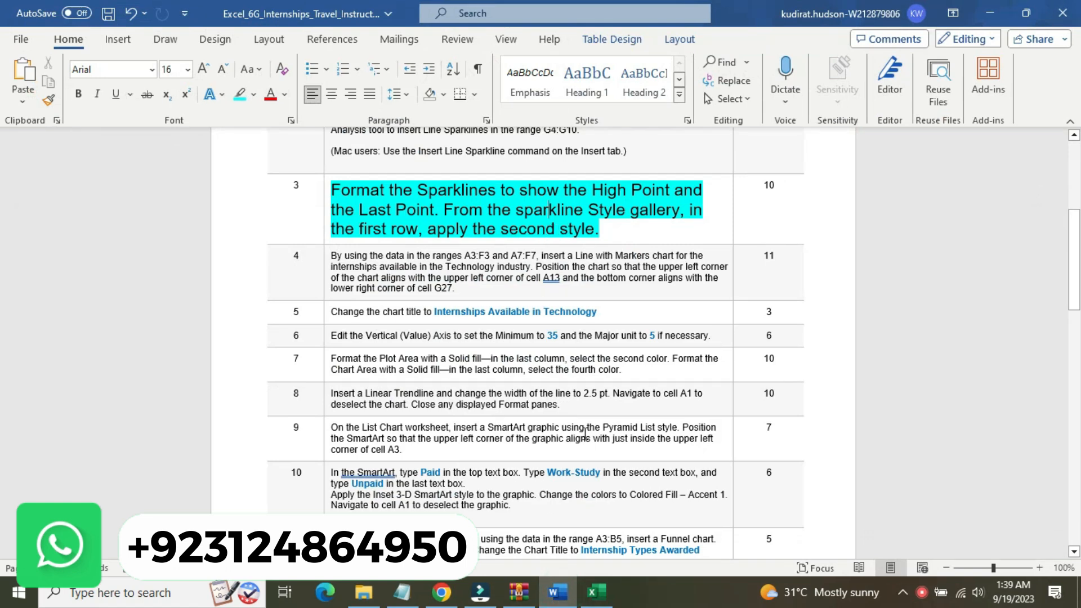
pyautogui.click(594, 590)
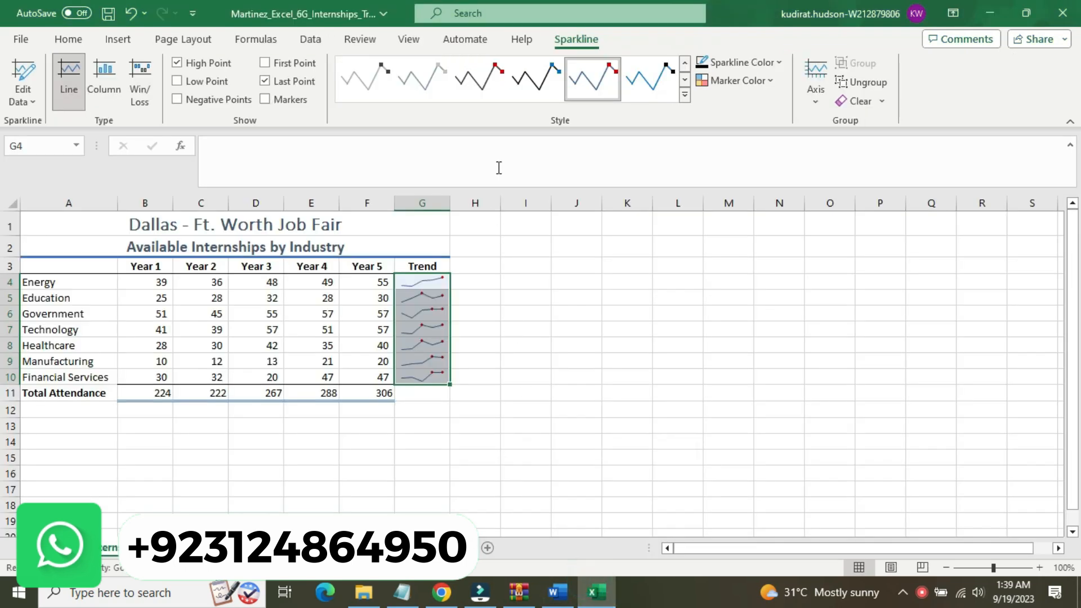
pyautogui.click(684, 96)
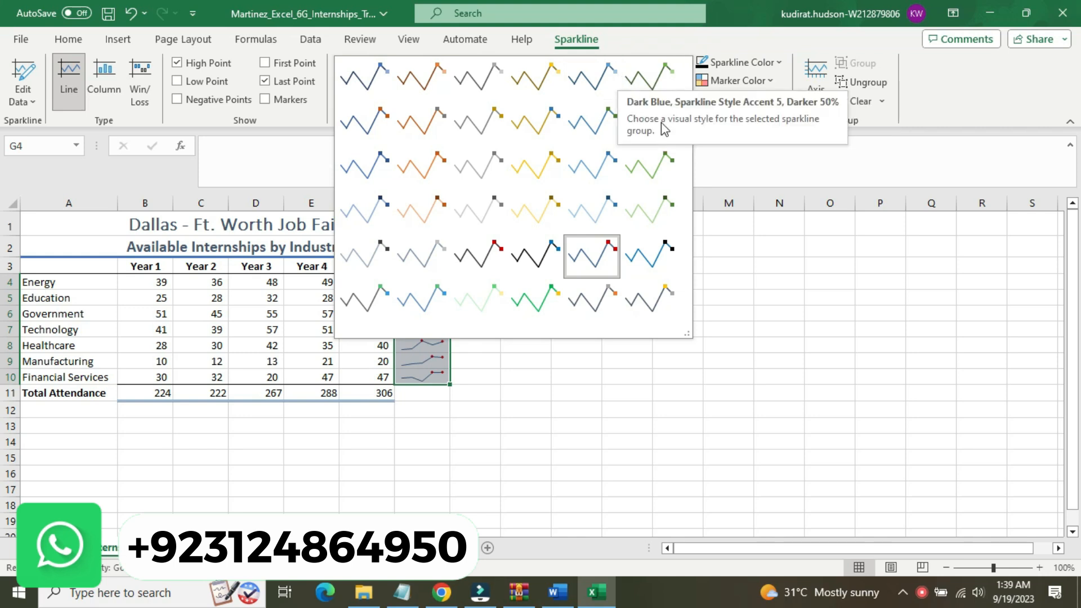
pyautogui.click(687, 328)
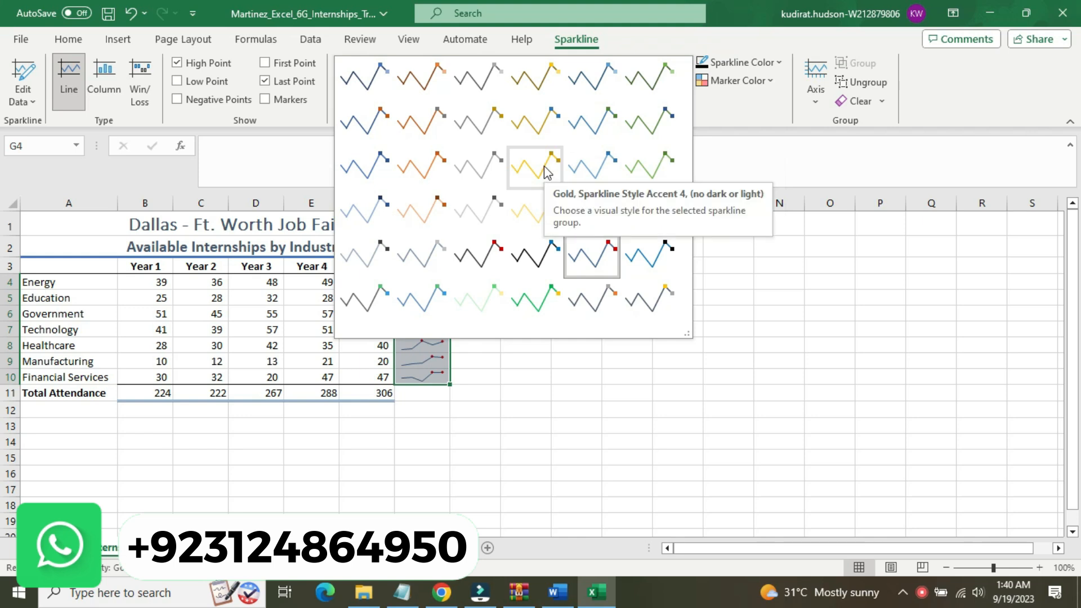
pyautogui.click(551, 597)
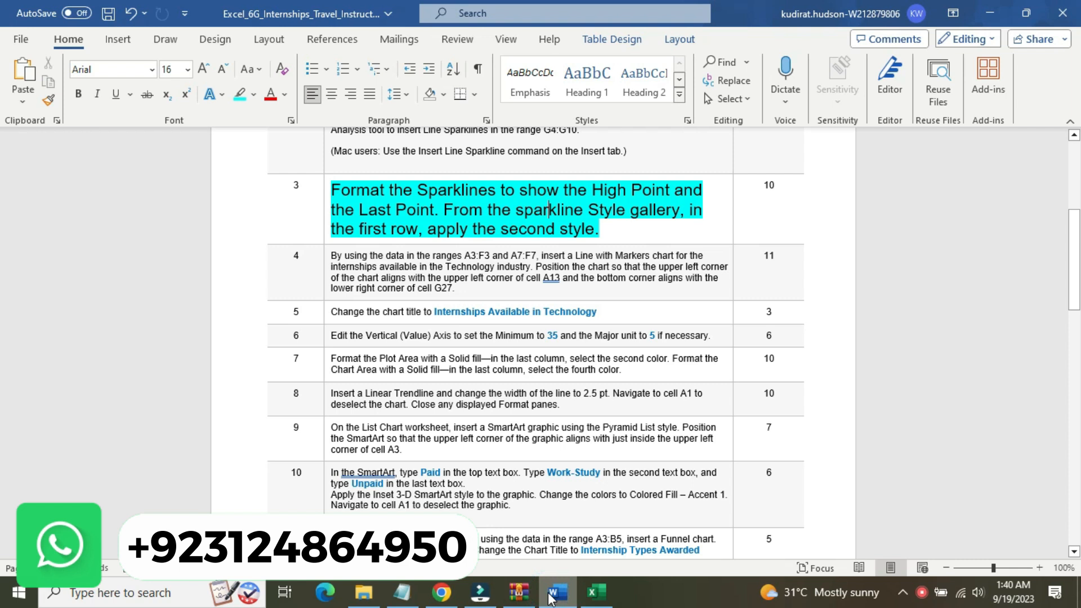
pyautogui.click(596, 592)
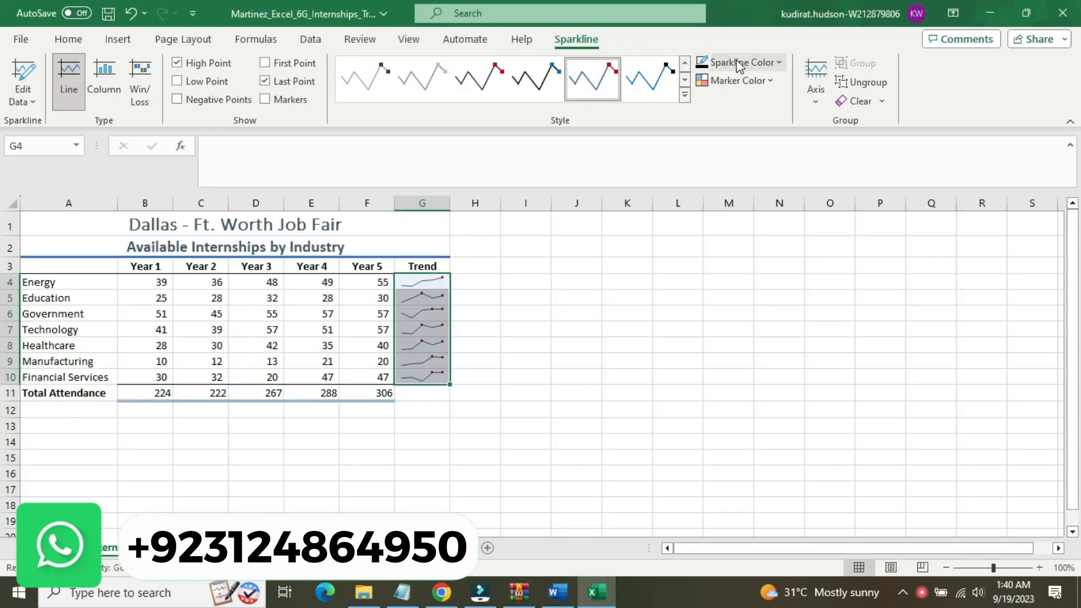
# Apply the Blue-Gray, Sparkline Style Dark #2 style to the sparklines in G4:G10
pyautogui.click(776, 61)
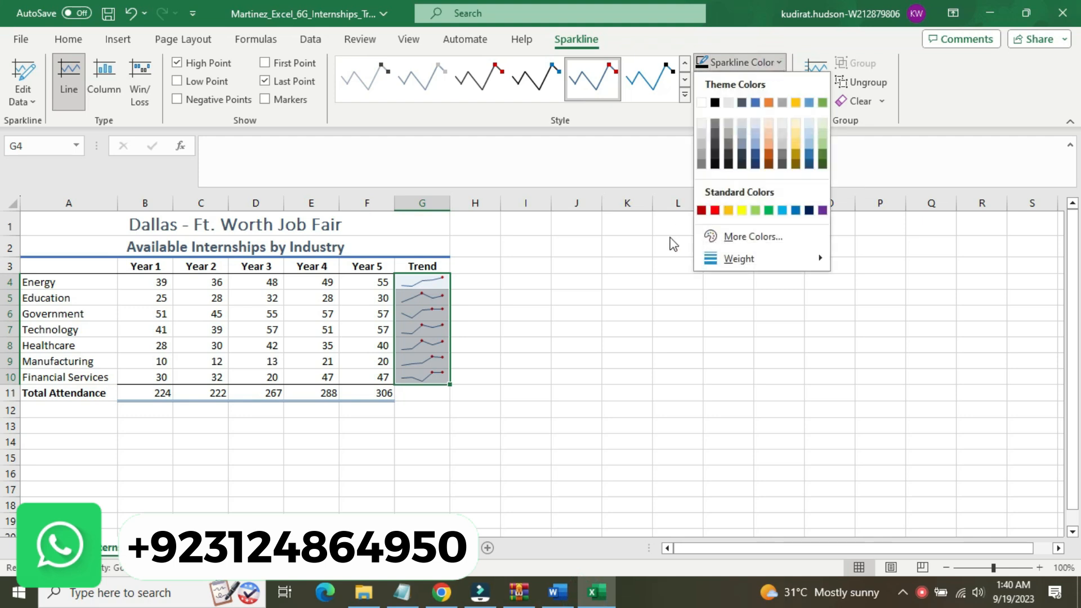
pyautogui.click(642, 112)
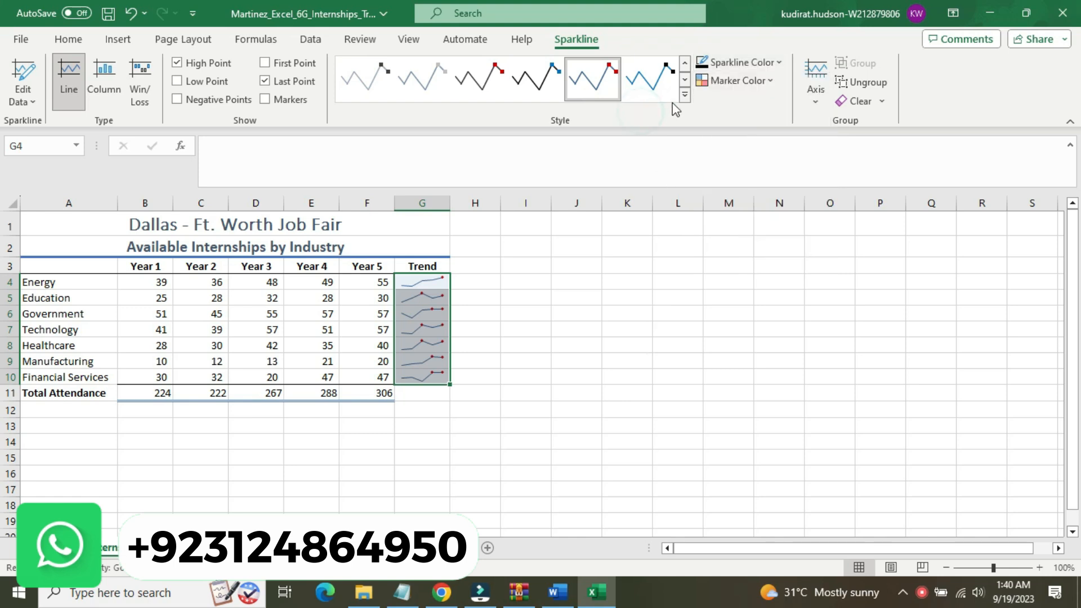
pyautogui.click(417, 90)
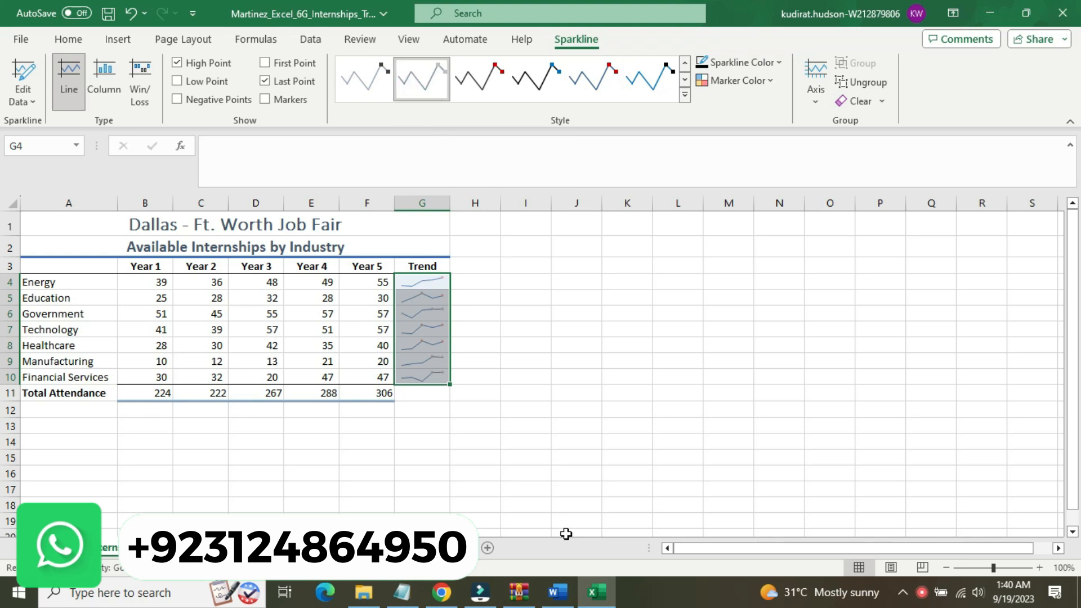
# Switch to Word, reset the step 3 instruction text to 9 pt and remove its highlighting
pyautogui.click(557, 591)
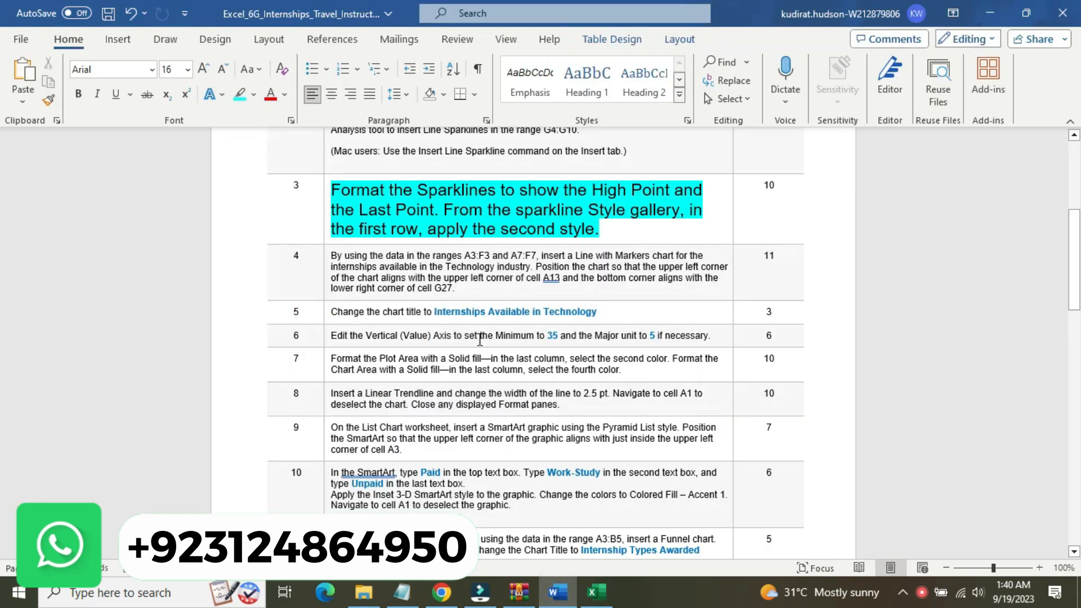
pyautogui.click(324, 208)
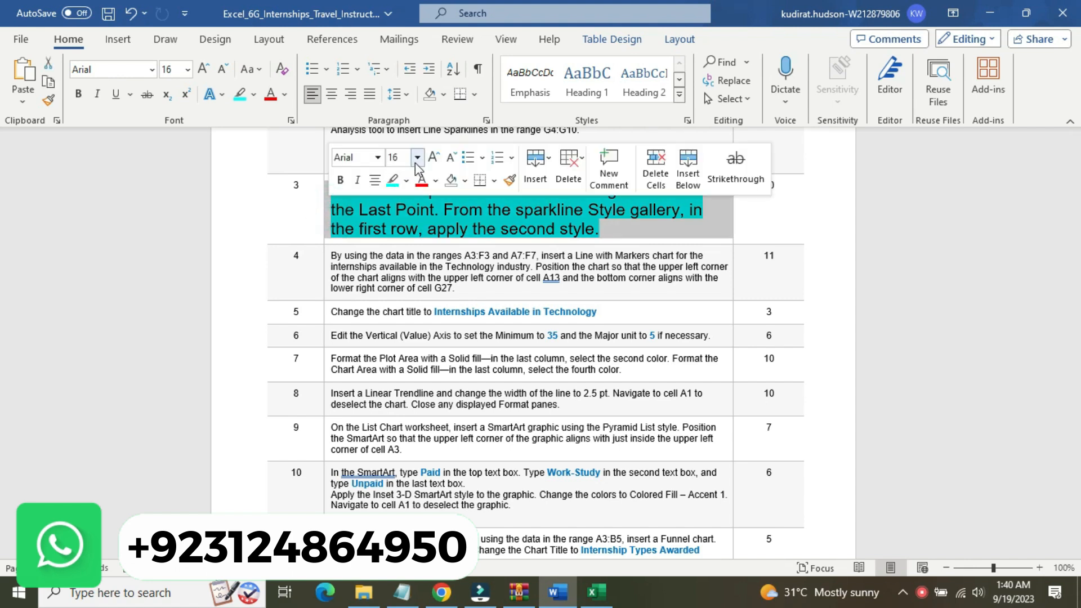
pyautogui.click(417, 158)
pyautogui.click(410, 195)
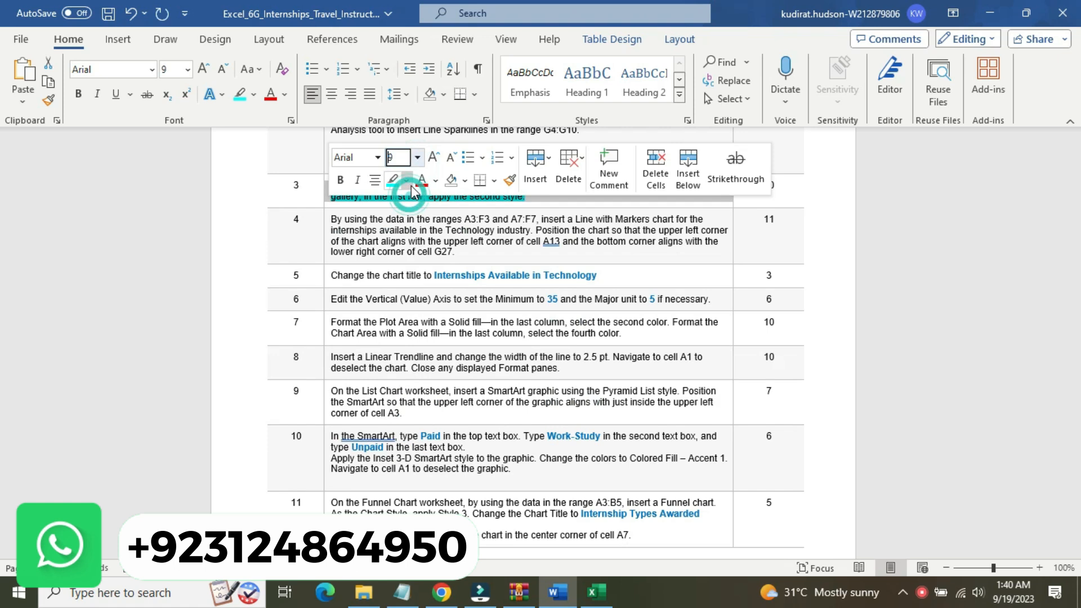
pyautogui.click(407, 181)
pyautogui.click(428, 277)
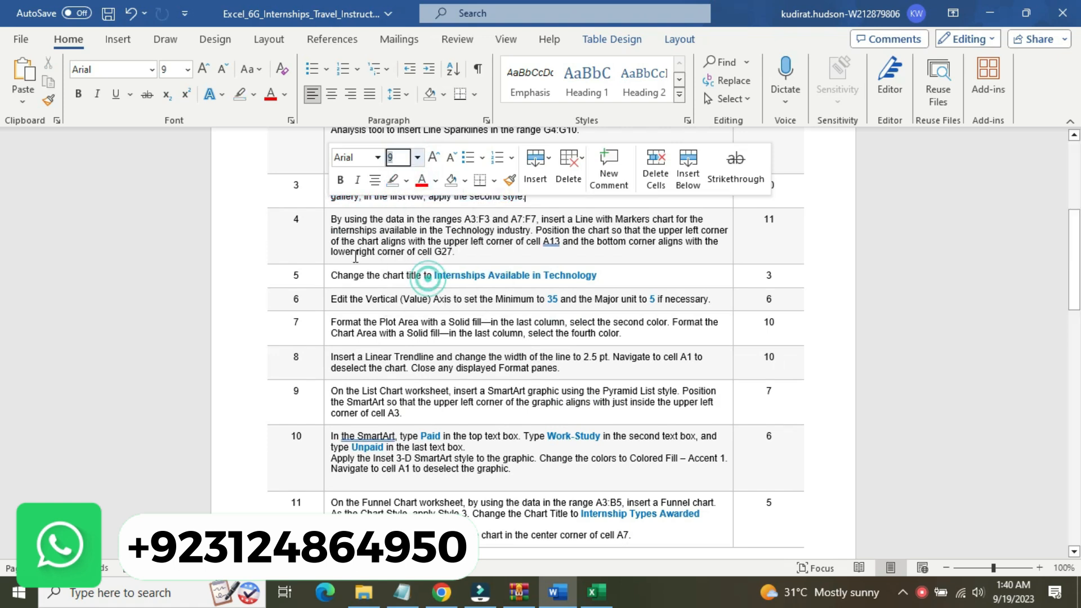
# Enlarge the step 4 instruction text to 16 pt and highlight it in yellow
pyautogui.click(327, 239)
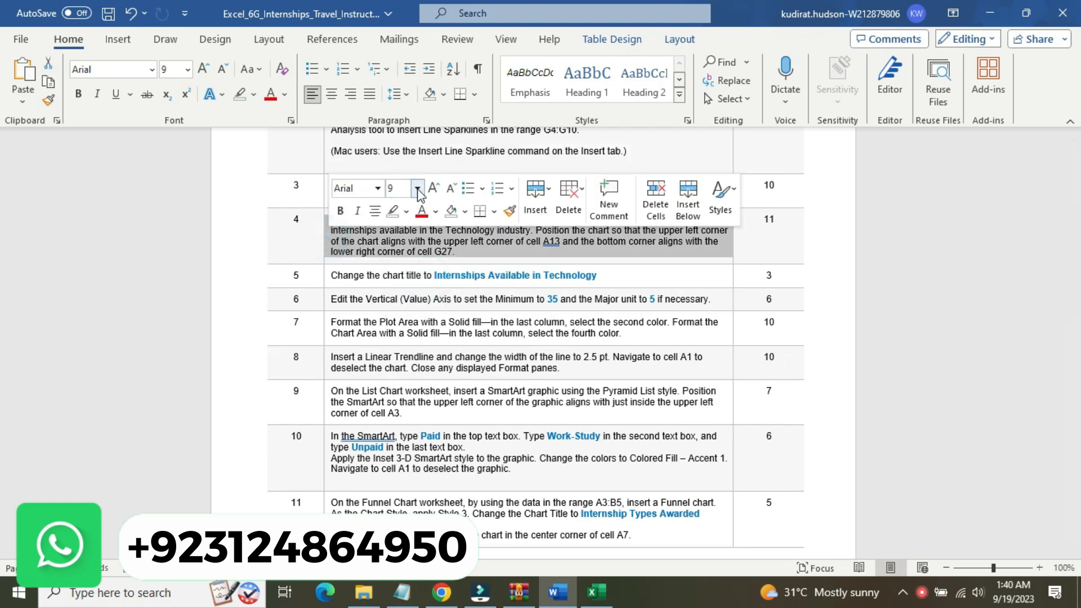
pyautogui.click(417, 188)
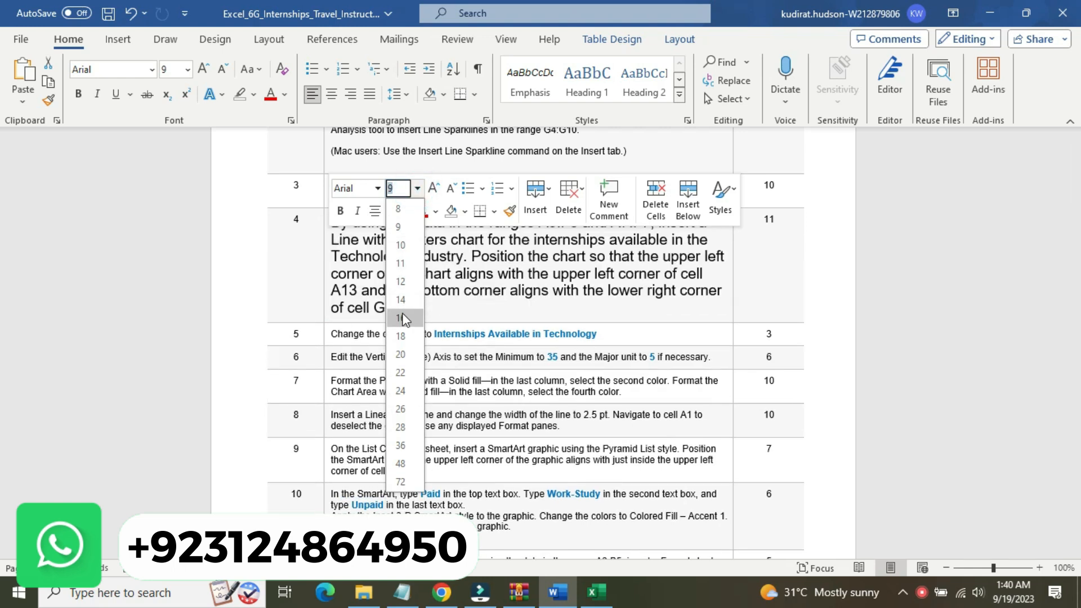
pyautogui.click(401, 318)
pyautogui.click(407, 212)
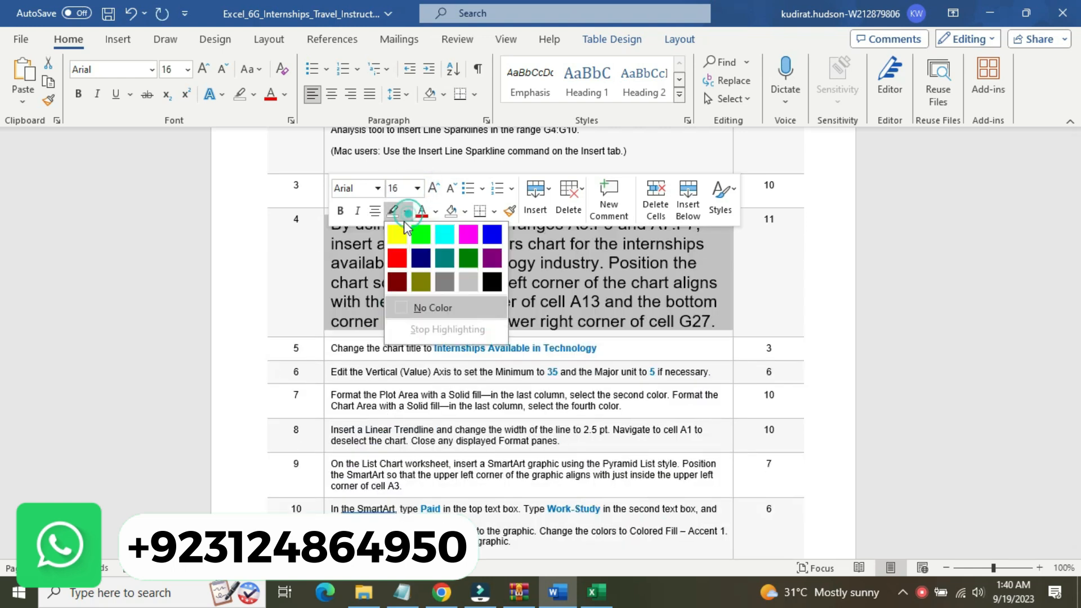
pyautogui.click(397, 233)
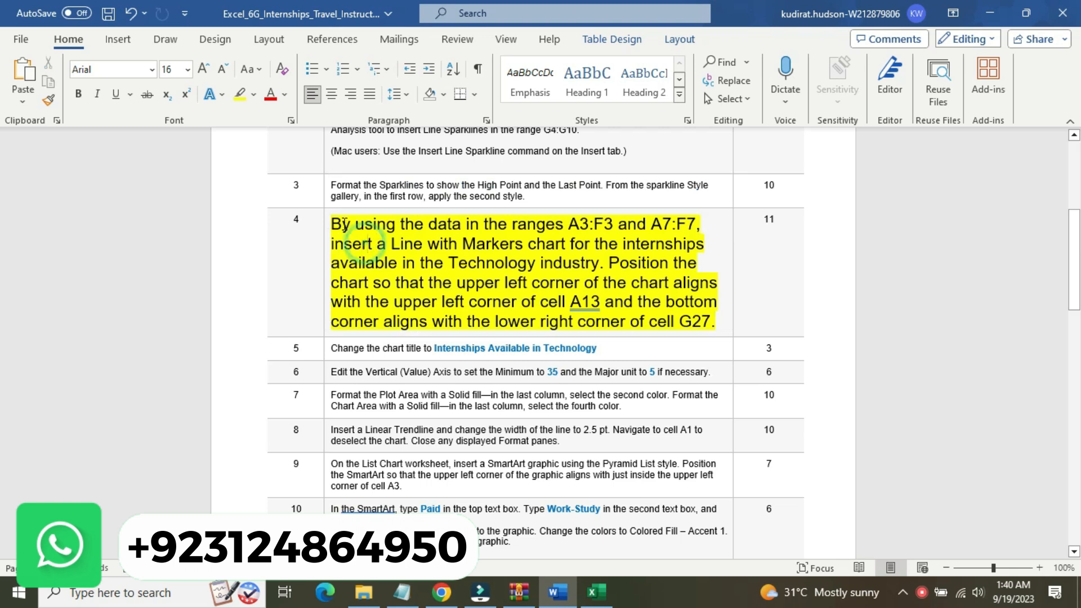
# Highlight the step 4 phrase "By using the data in the ranges A3:F3 and A7:F7," in turquoise
pyautogui.moveTo(341, 224); pyautogui.dragTo(705, 220)
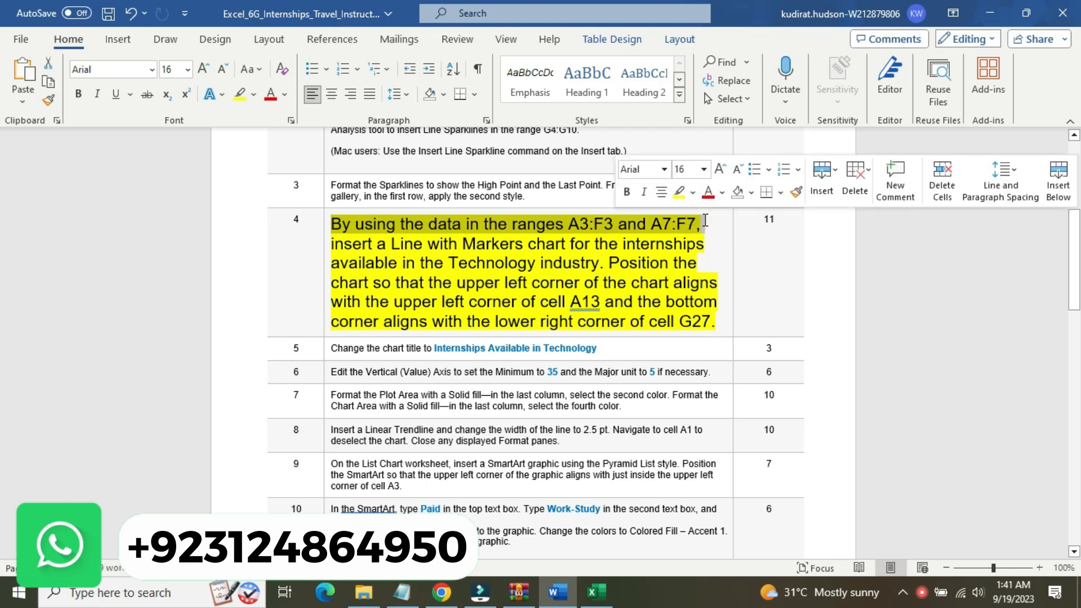
pyautogui.click(693, 192)
pyautogui.click(731, 216)
pyautogui.click(731, 217)
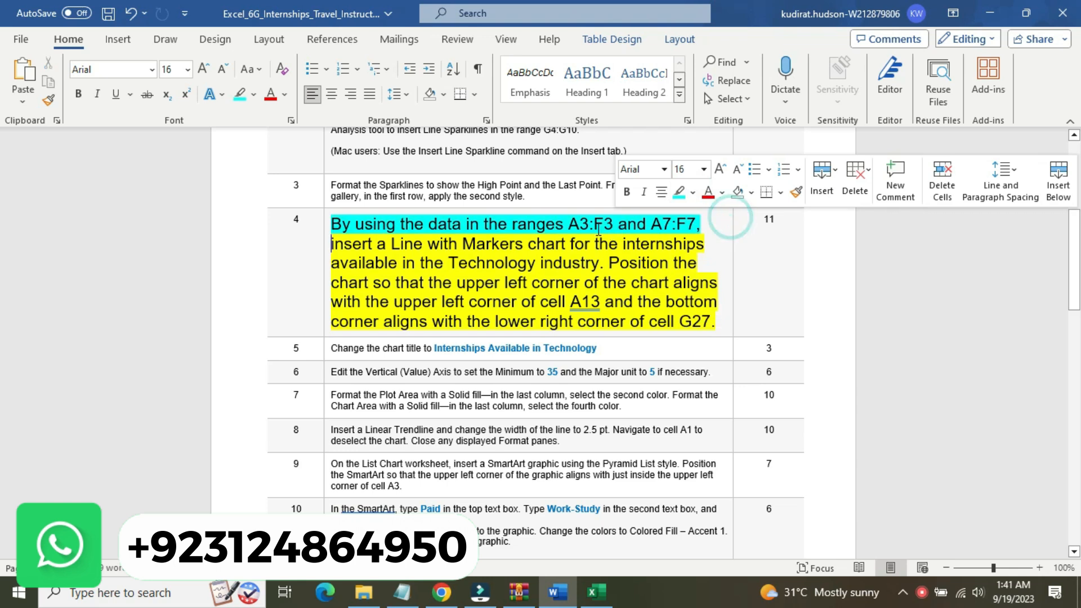
# Switch to the Excel workbook and select the ranges A3:F3 and A7:F7 together, checking them against step 4 in Word
pyautogui.moveTo(569, 224); pyautogui.dragTo(617, 225)
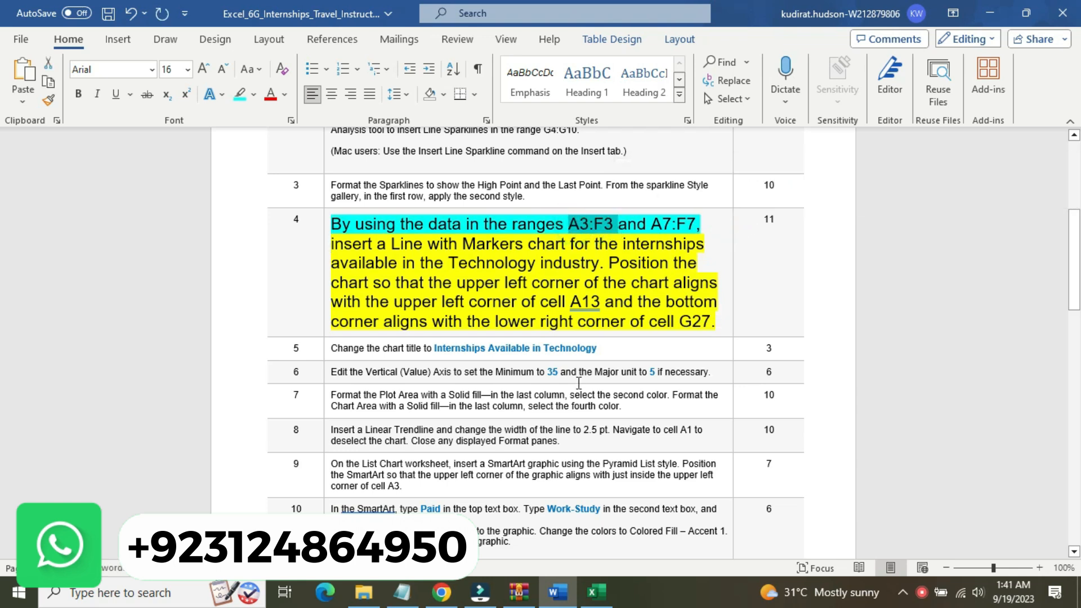
pyautogui.click(597, 593)
pyautogui.click(22, 147)
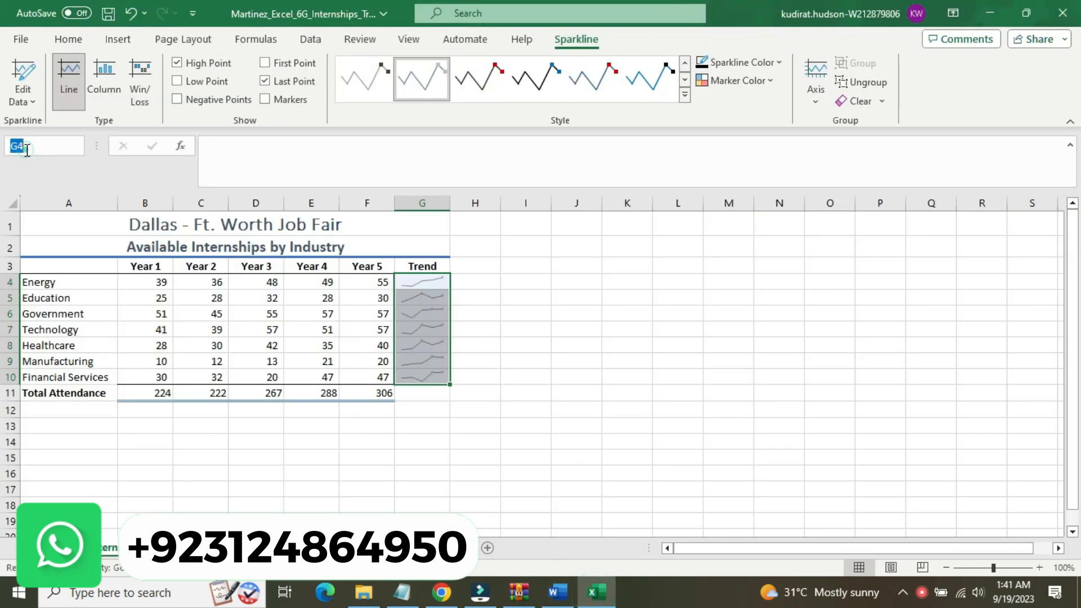
pyautogui.write('A3:F3')
pyautogui.press('Return')
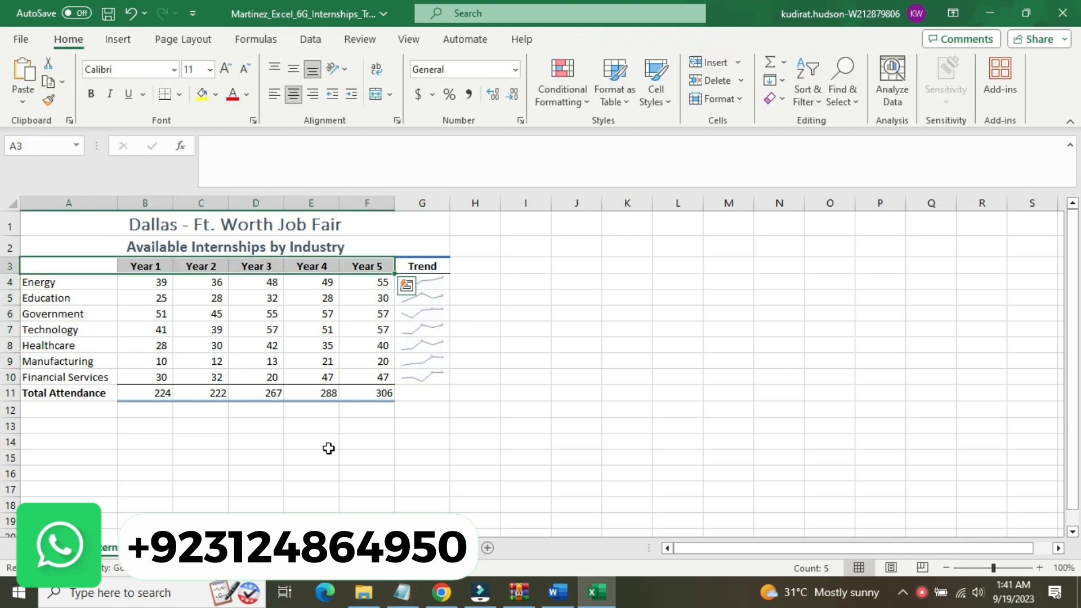
pyautogui.click(555, 593)
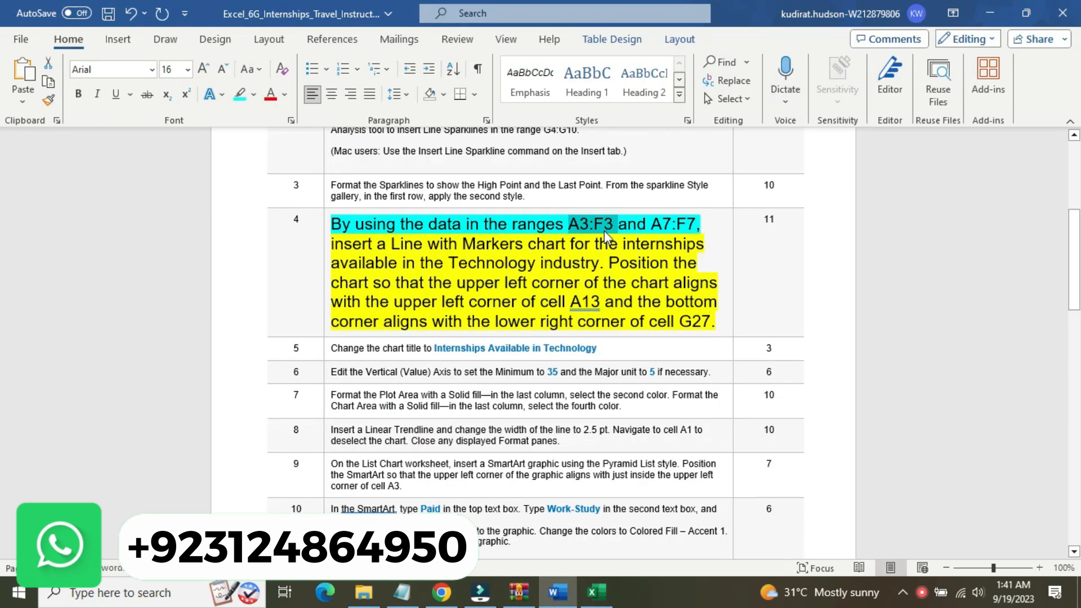
pyautogui.click(597, 592)
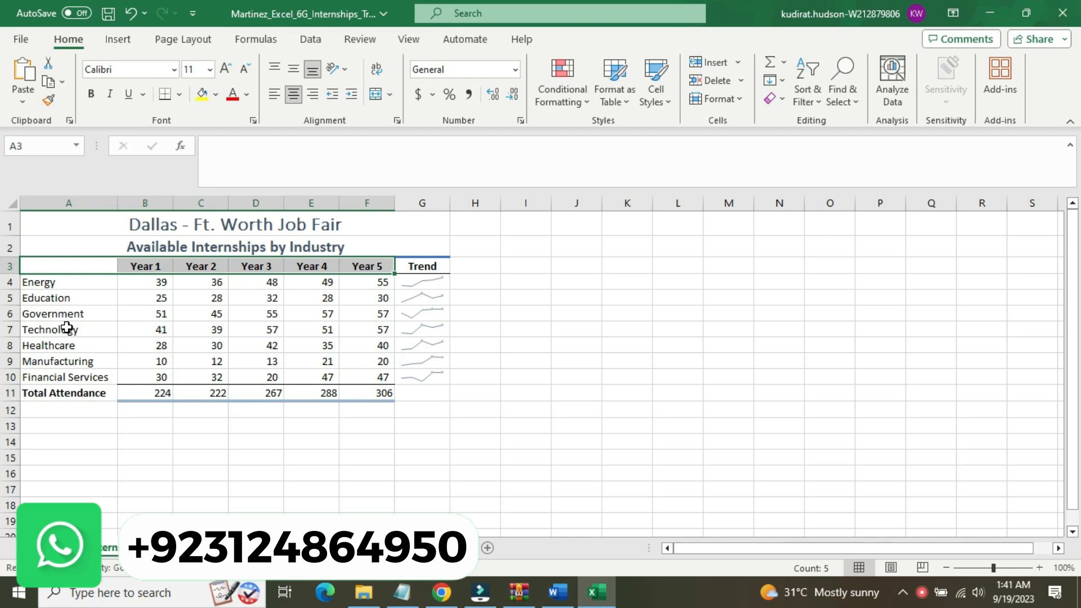
pyautogui.moveTo(67, 331); pyautogui.dragTo(355, 331)
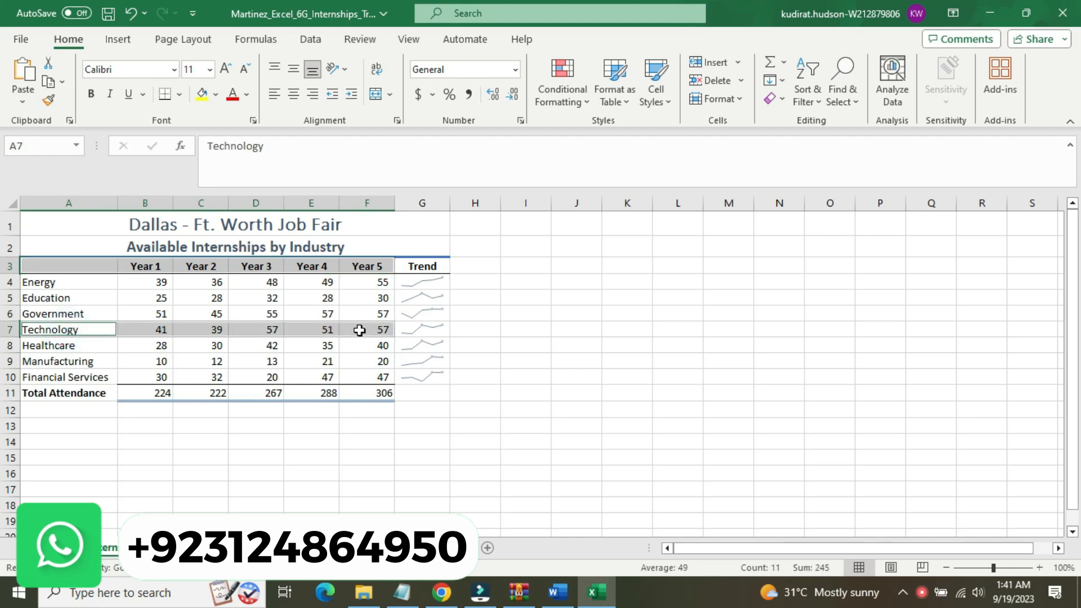
# Switch to Word and highlight the entire step 4 instruction about the Line with Markers chart in turquoise
pyautogui.click(558, 592)
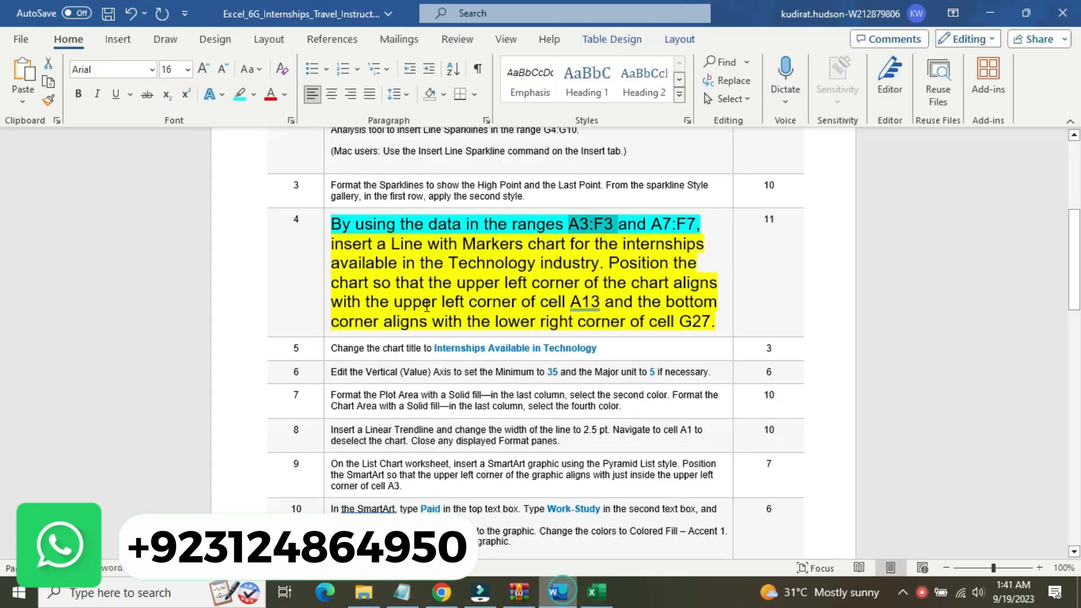
pyautogui.moveTo(335, 244); pyautogui.dragTo(464, 268)
pyautogui.moveTo(540, 263); pyautogui.dragTo(456, 322)
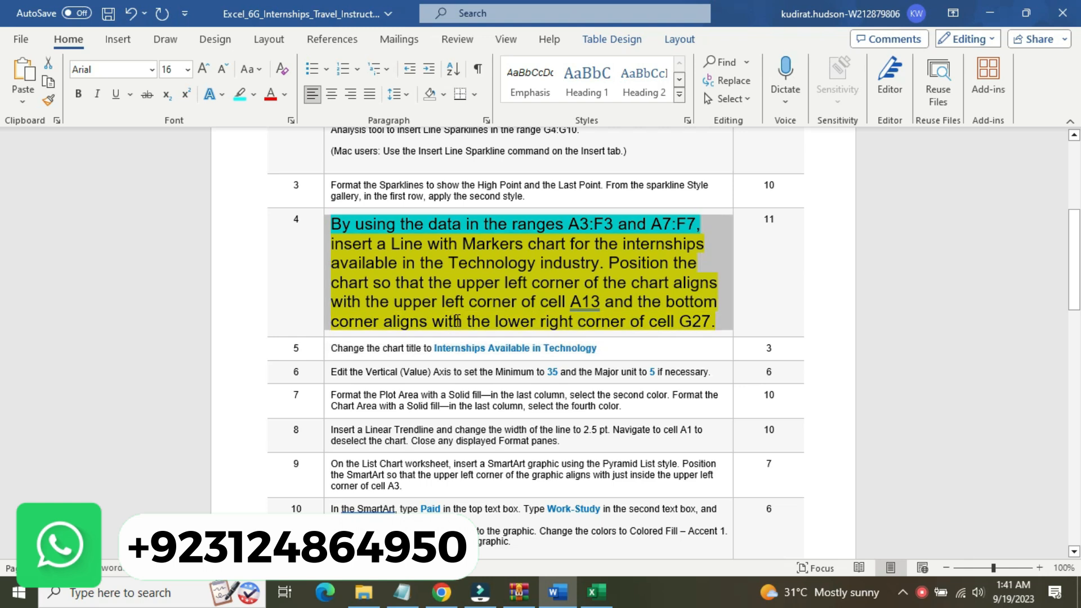
pyautogui.click(521, 292)
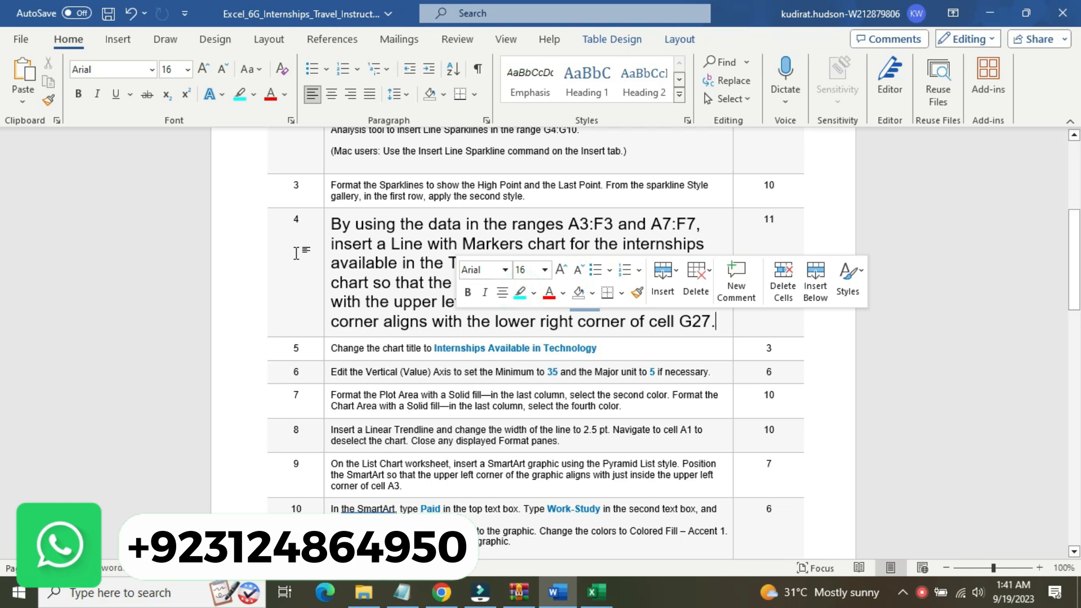
pyautogui.click(324, 263)
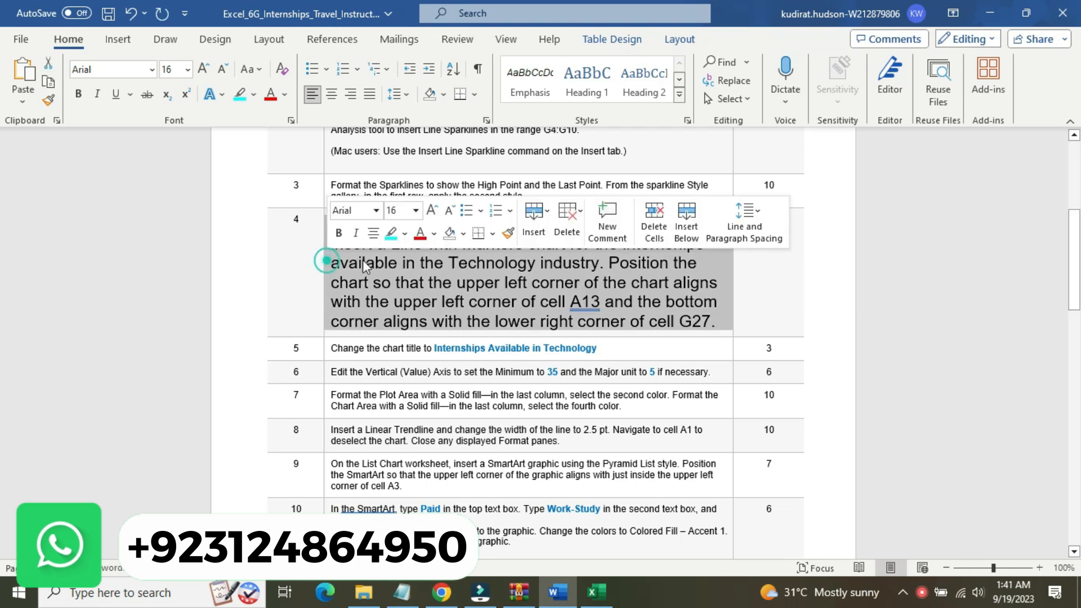
pyautogui.click(389, 232)
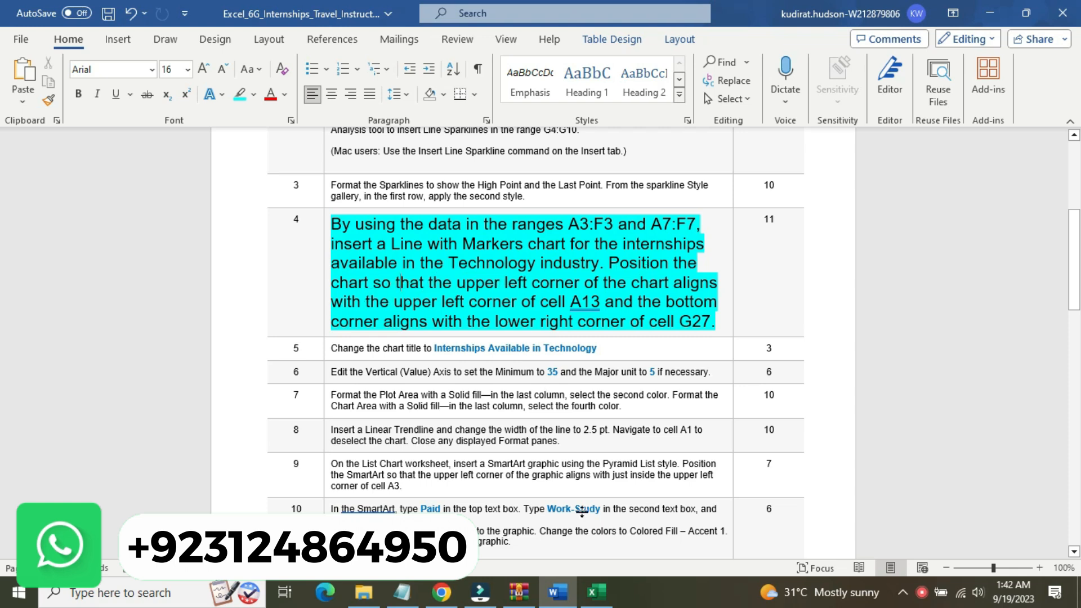
# Switch to the Excel workbook and review the available line chart types, checking them against the step 4 instruction in Word
pyautogui.click(596, 591)
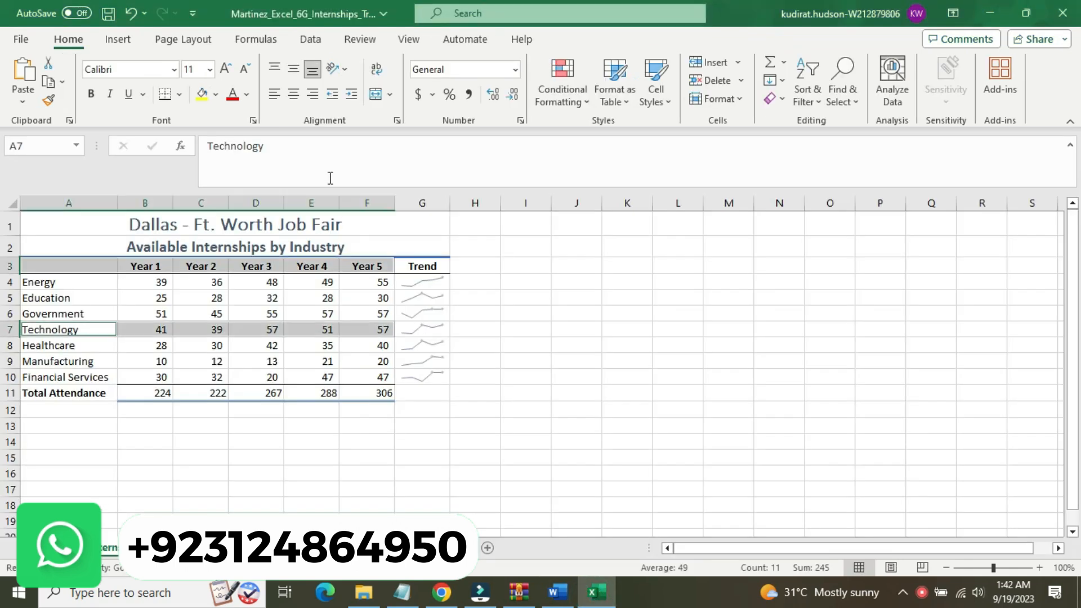
pyautogui.click(118, 39)
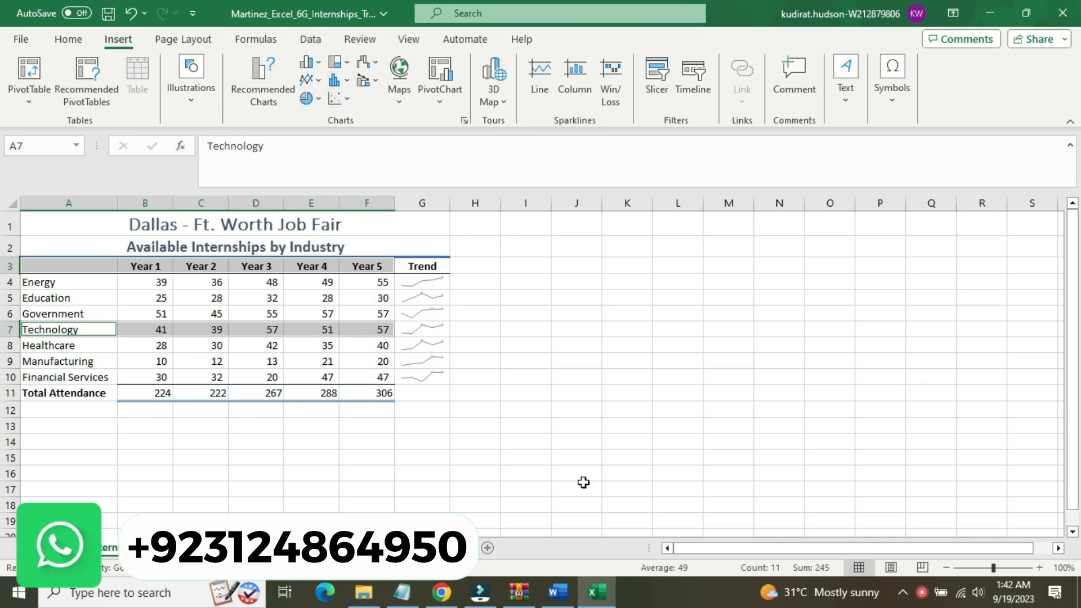
pyautogui.click(557, 599)
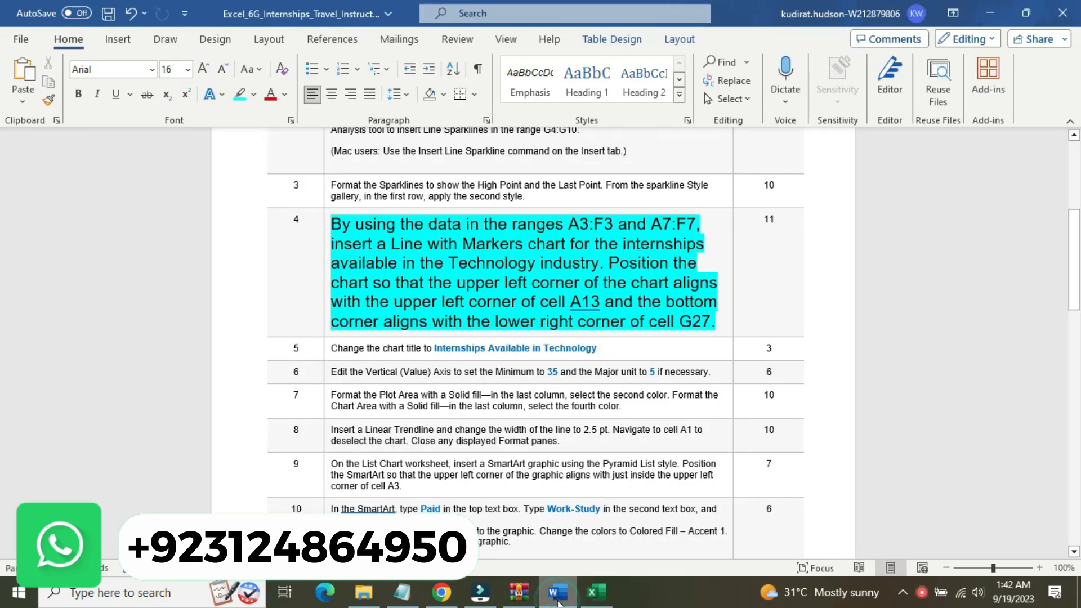
pyautogui.click(587, 597)
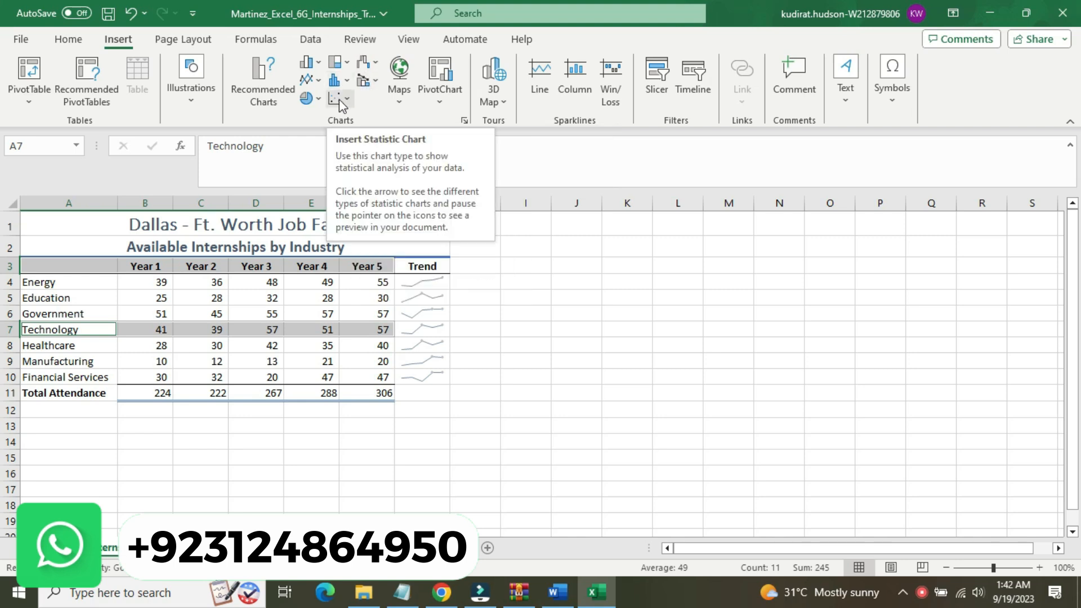
pyautogui.click(316, 81)
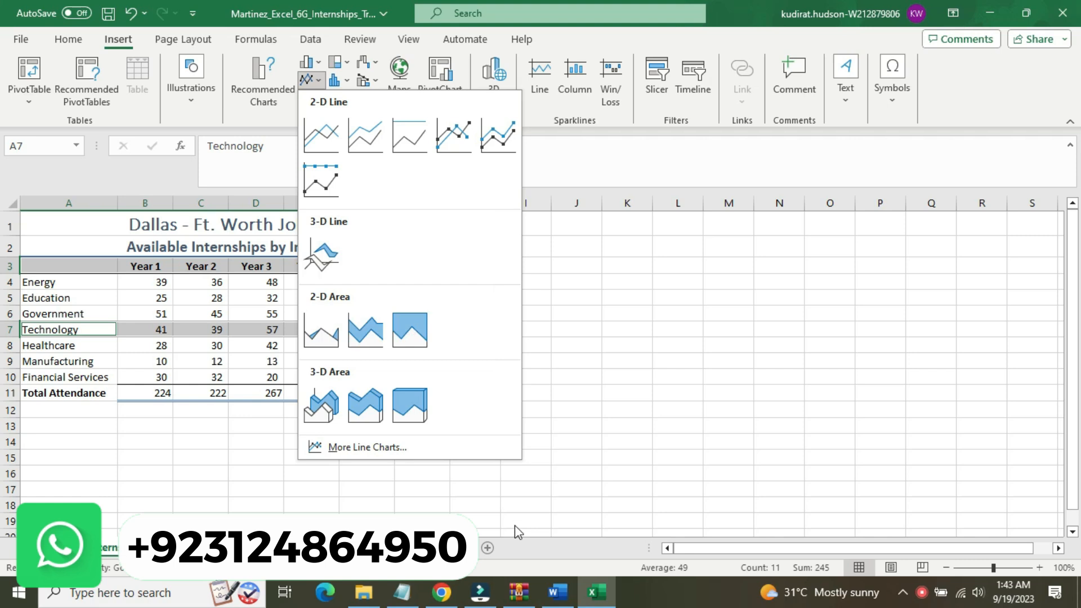
pyautogui.click(578, 247)
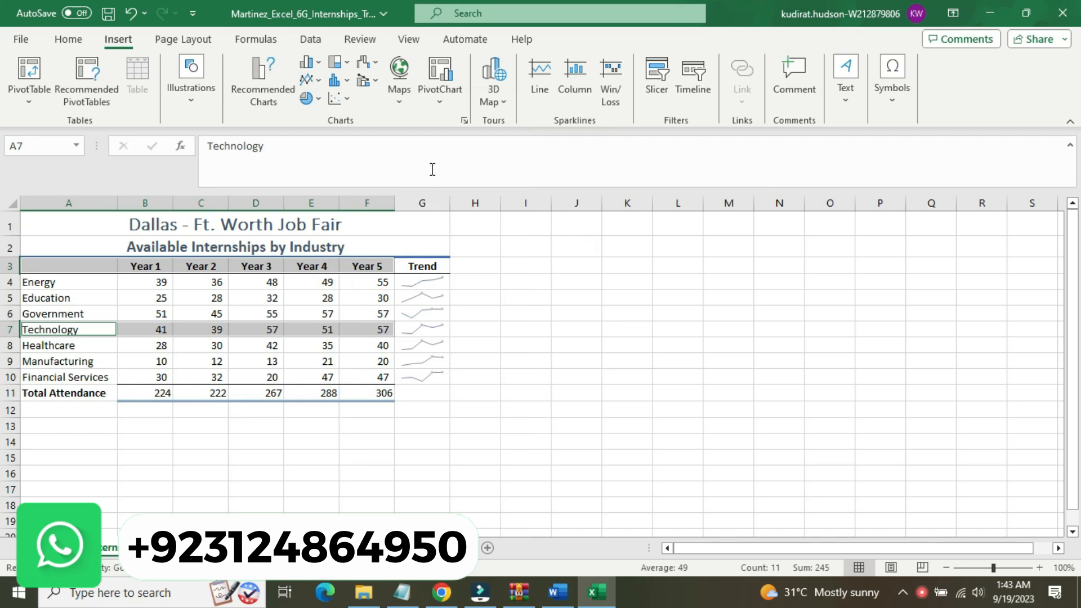
pyautogui.click(318, 84)
pyautogui.click(319, 83)
pyautogui.click(317, 83)
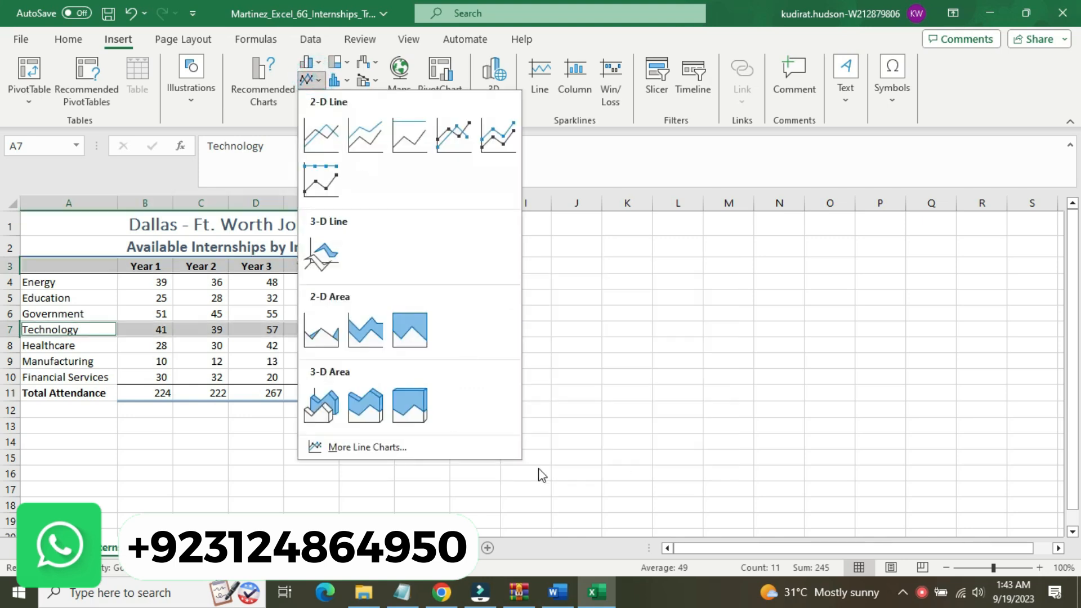
pyautogui.click(557, 592)
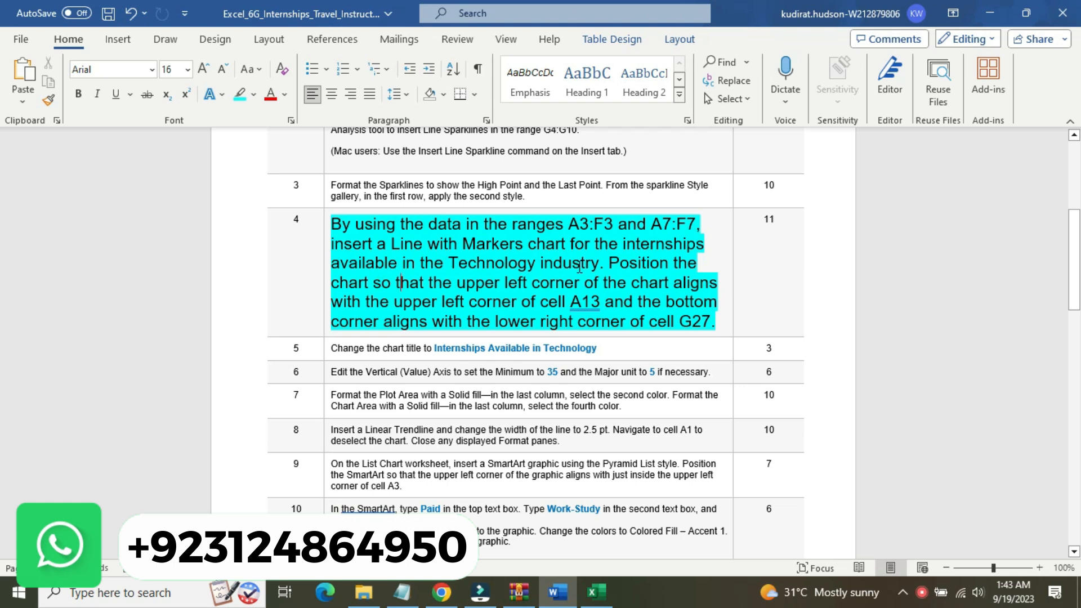
pyautogui.click(597, 592)
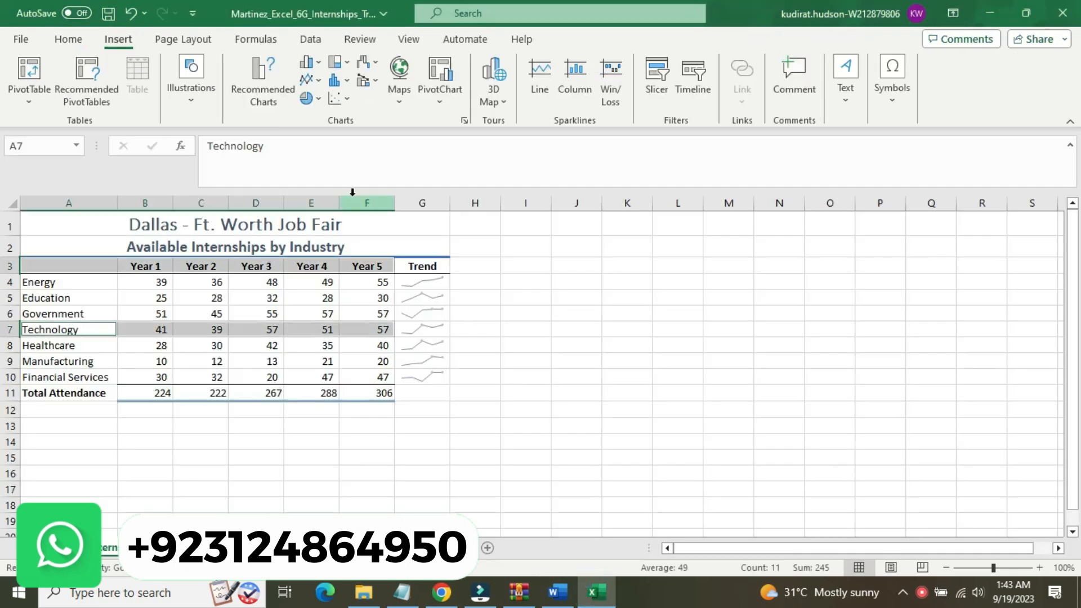
# Insert a Line with Markers chart from the selected ranges A3:F3 and A7:F7, rechecking step 4 in Word
pyautogui.click(309, 79)
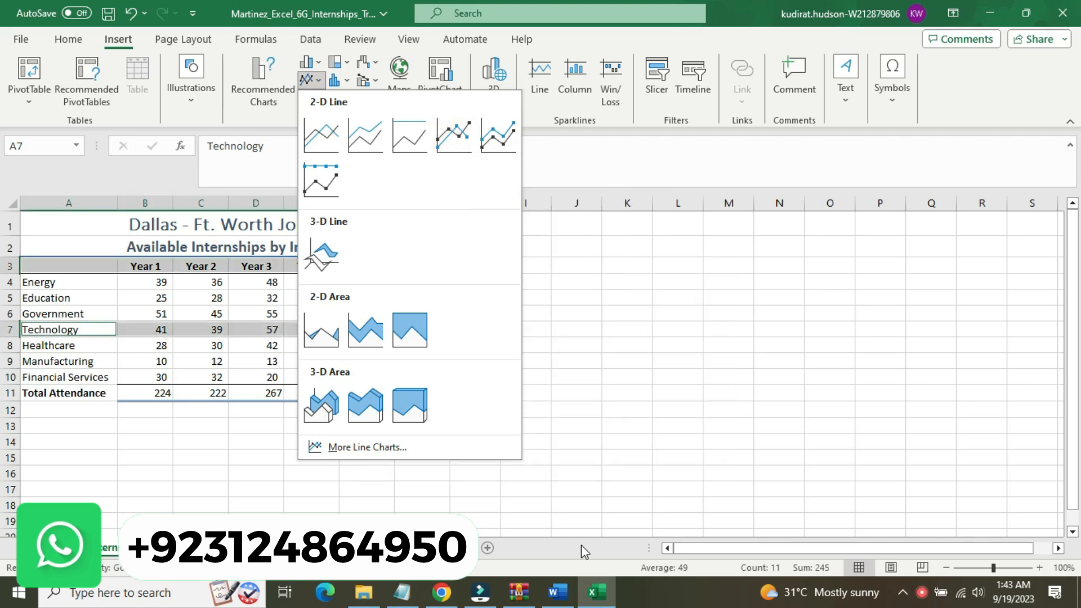
pyautogui.click(559, 591)
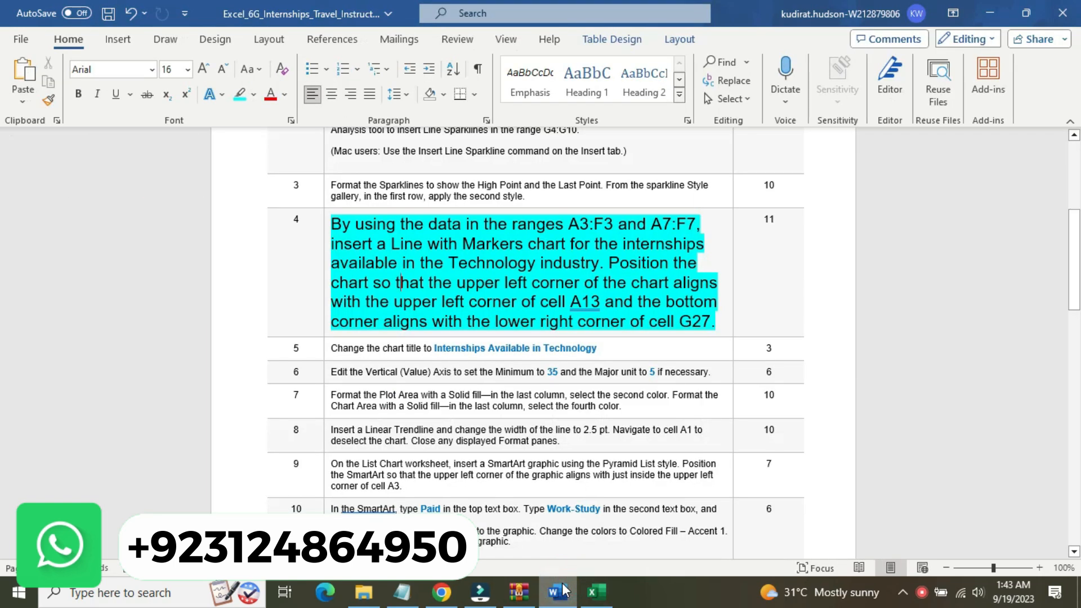
pyautogui.click(596, 591)
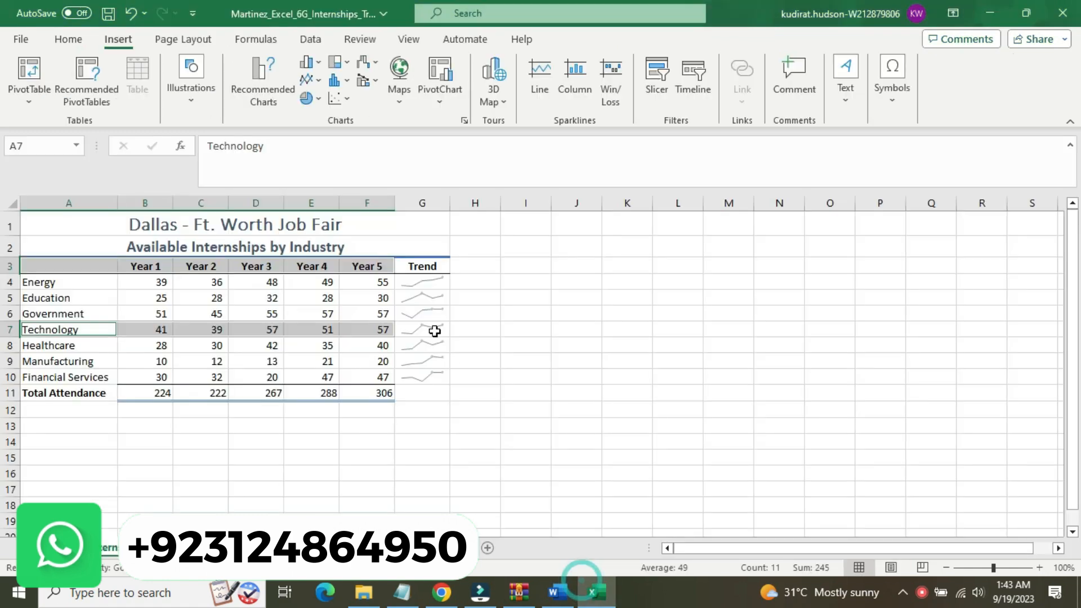
pyautogui.click(308, 80)
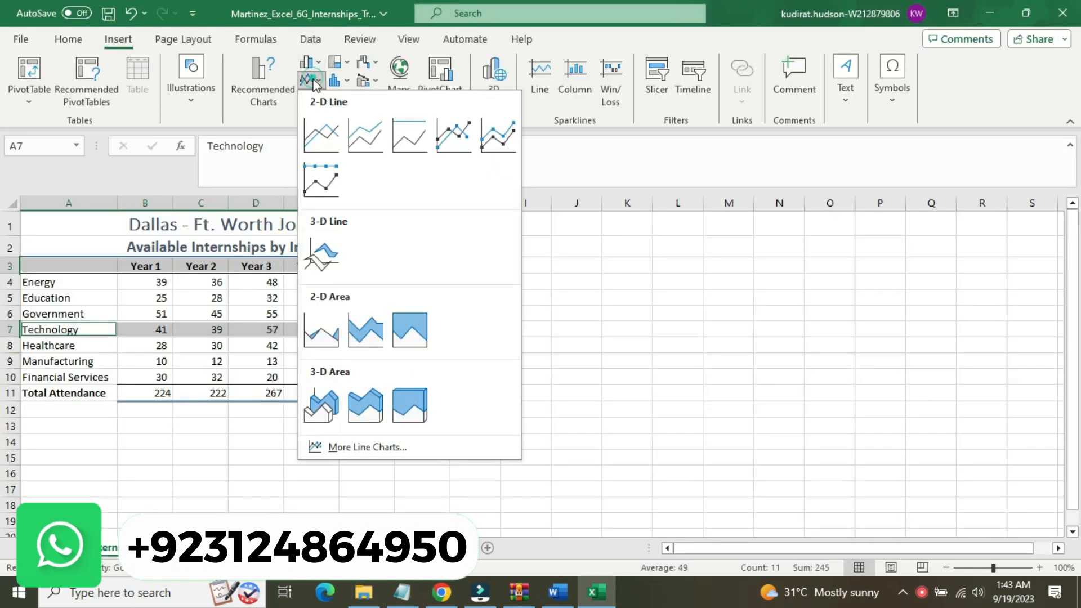
pyautogui.click(452, 148)
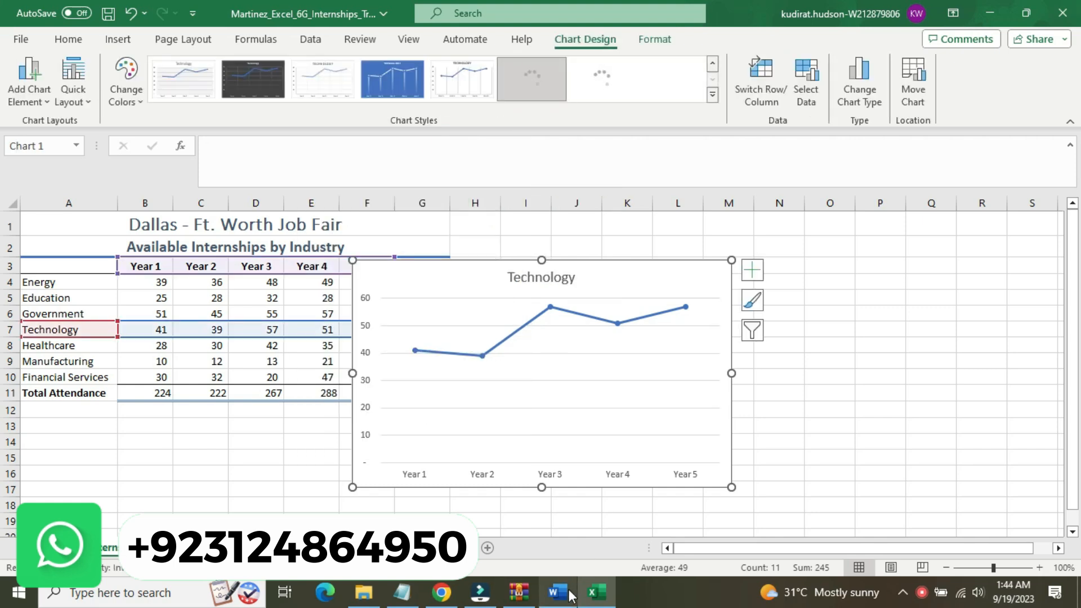
# Check the placement instruction in Word, and in Excel align the chart's upper left corner with the upper left corner of cell A13
pyautogui.click(570, 595)
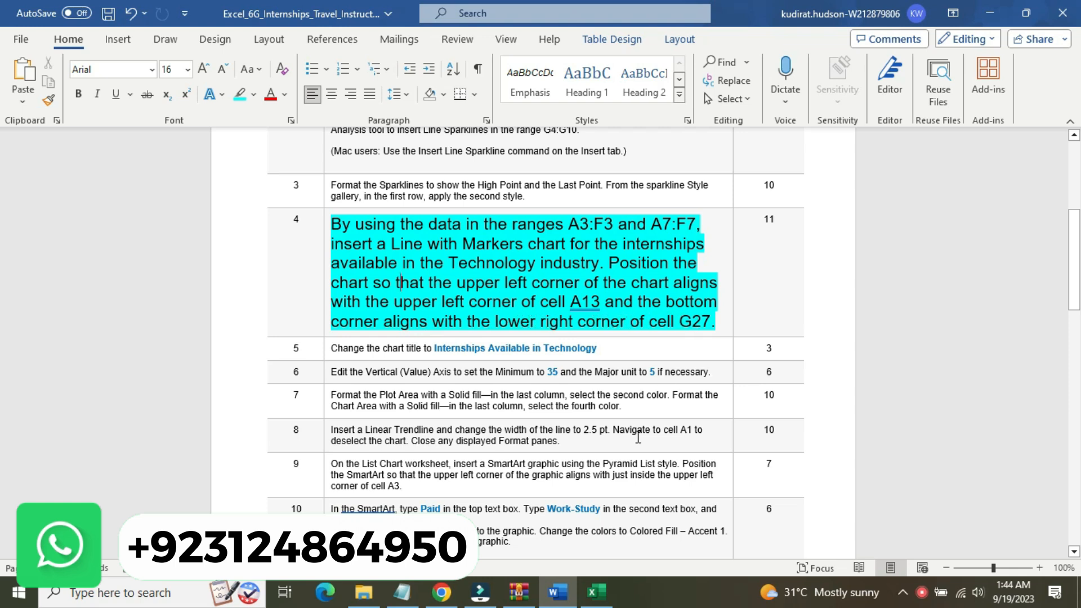
pyautogui.click(603, 602)
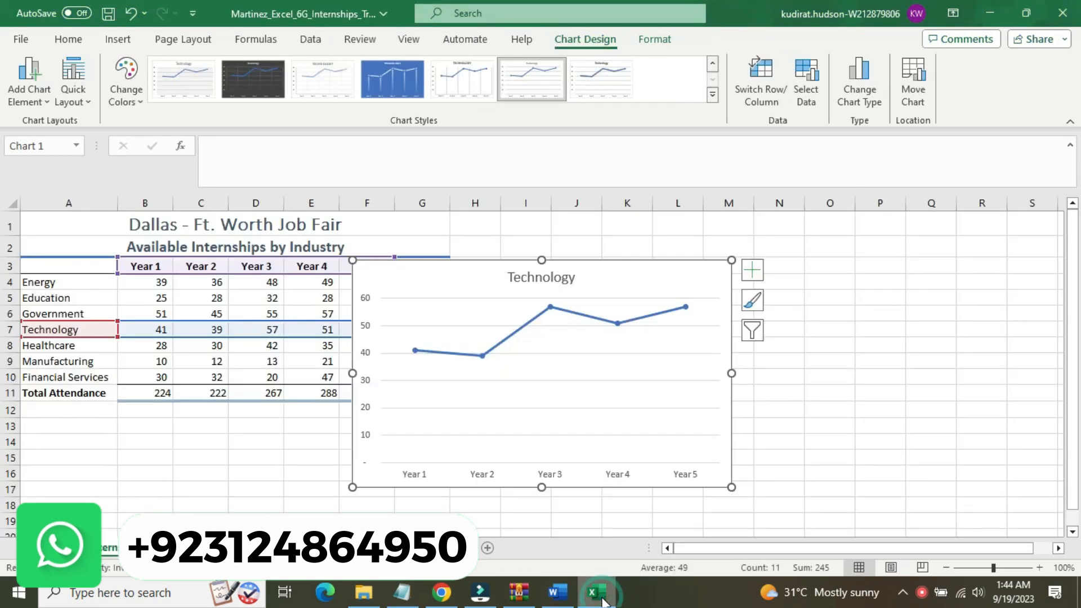
pyautogui.moveTo(485, 270); pyautogui.dragTo(153, 430)
pyautogui.press('Up')
pyautogui.press('Up')
pyautogui.press('Up')
pyautogui.press('Up')
pyautogui.press('Left')
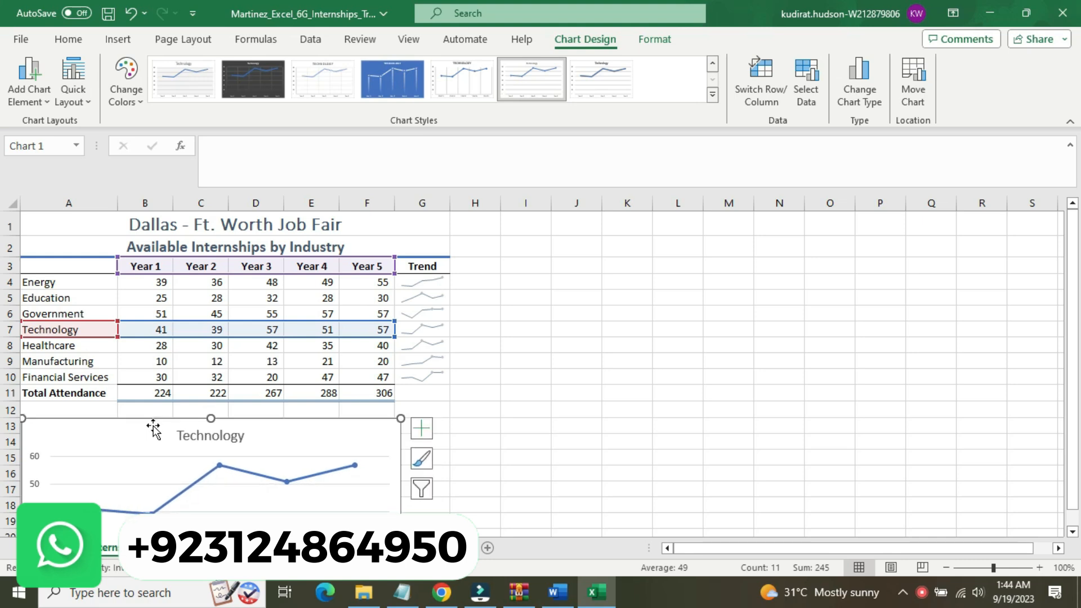
pyautogui.press('Up')
pyautogui.press('Up')
pyautogui.press('Left')
pyautogui.press('Down')
pyautogui.click(509, 383)
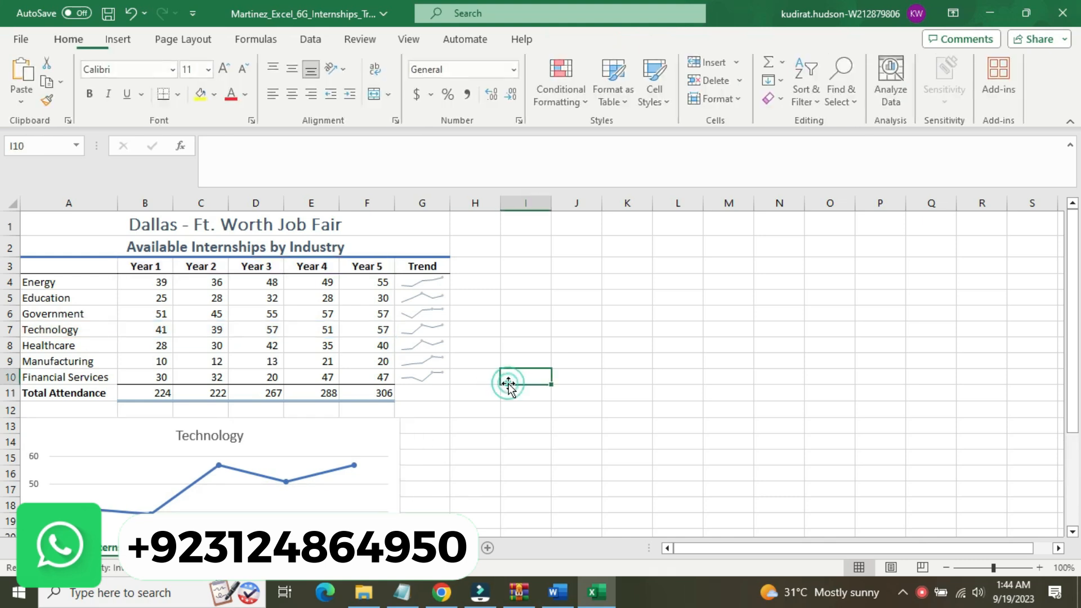
# Inspect the chart's placement on the worksheet from row 13 down to its lower edge
pyautogui.click(356, 442)
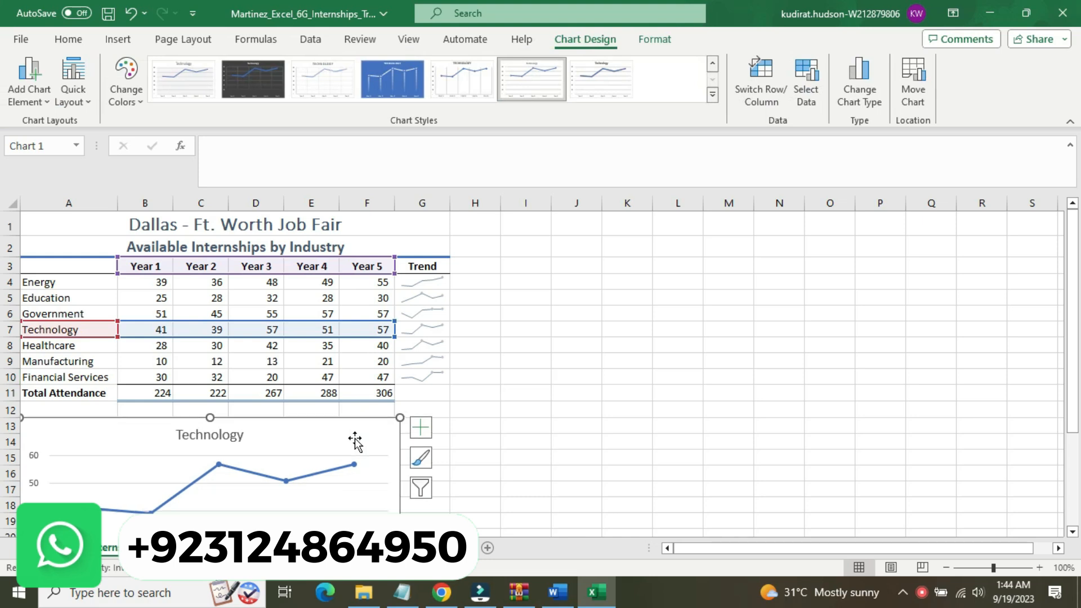
pyautogui.click(559, 420)
pyautogui.moveTo(559, 419); pyautogui.dragTo(547, 379)
pyautogui.moveTo(874, 546); pyautogui.dragTo(677, 561)
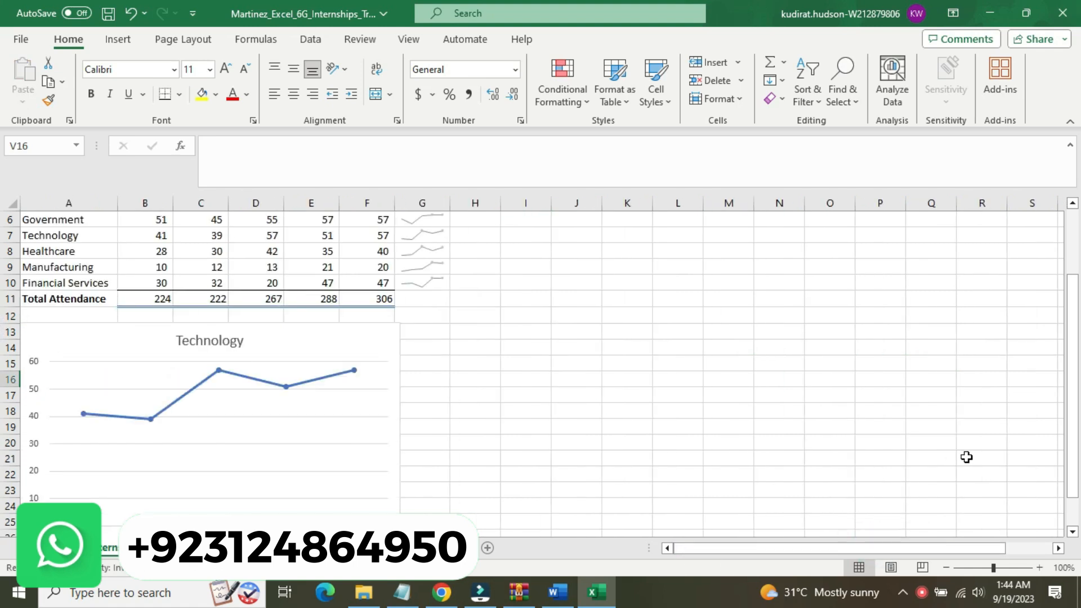
pyautogui.moveTo(1074, 407); pyautogui.dragTo(1079, 462)
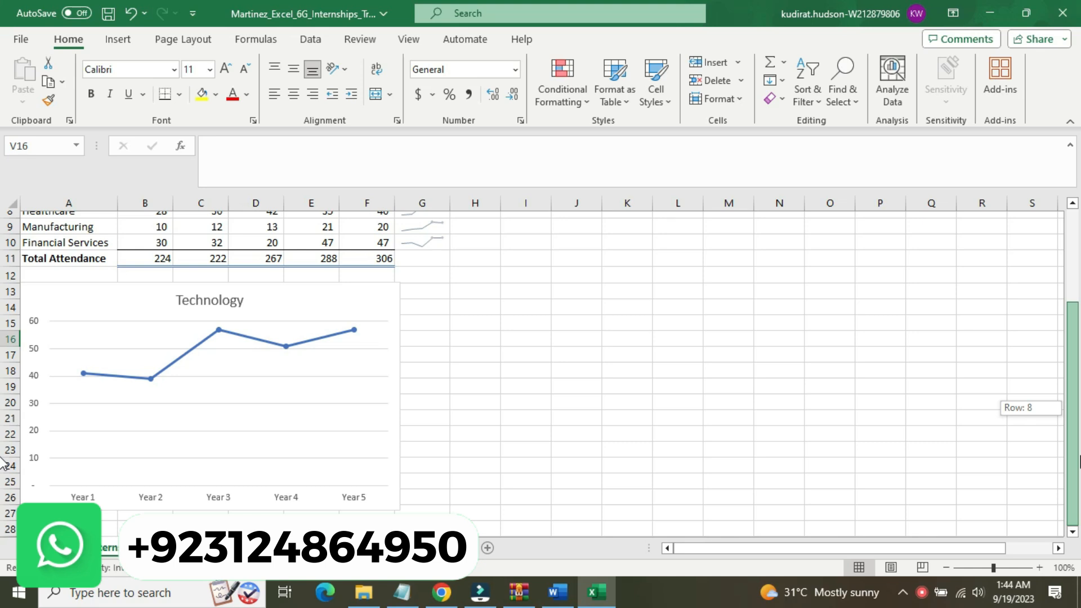
pyautogui.moveTo(1078, 461); pyautogui.dragTo(1072, 318)
# Switch to Word and restore the step 4 instruction to 9 pt without highlighting
pyautogui.click(574, 601)
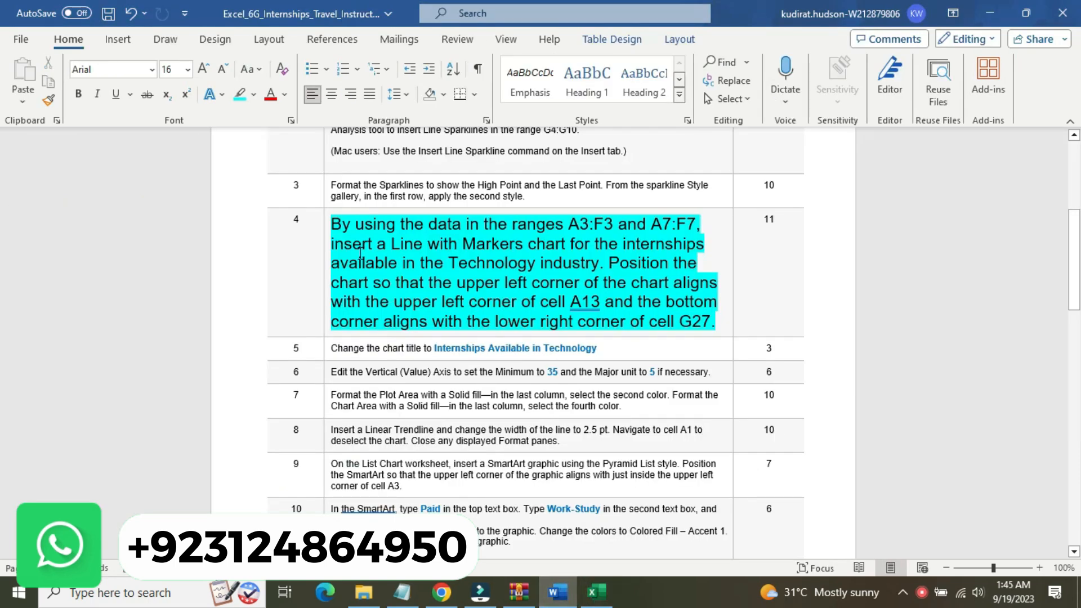
pyautogui.click(325, 243)
pyautogui.click(416, 191)
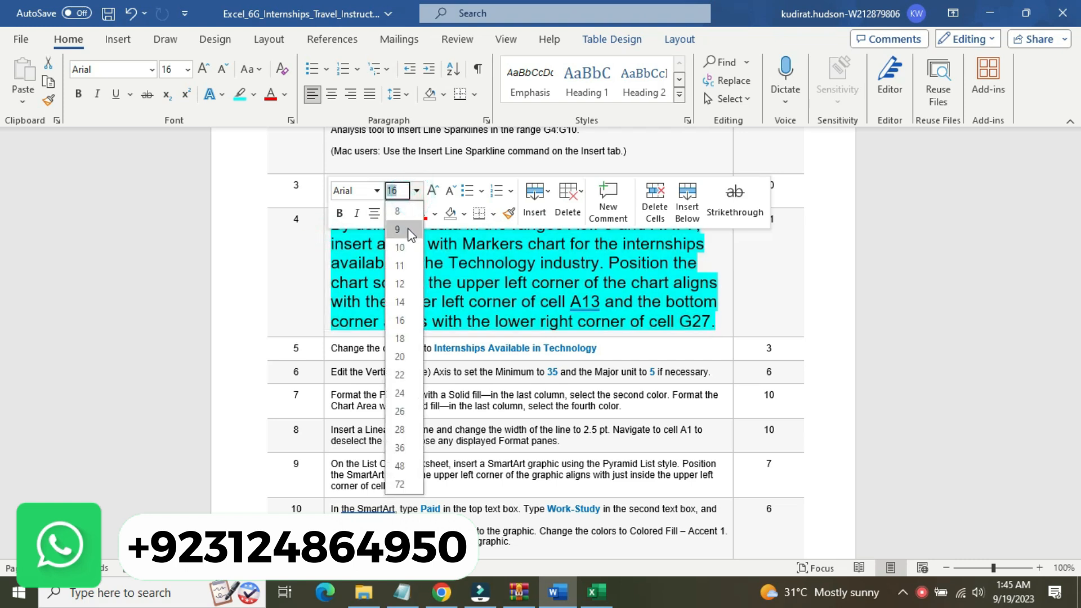
pyautogui.click(398, 229)
pyautogui.click(405, 213)
pyautogui.click(438, 308)
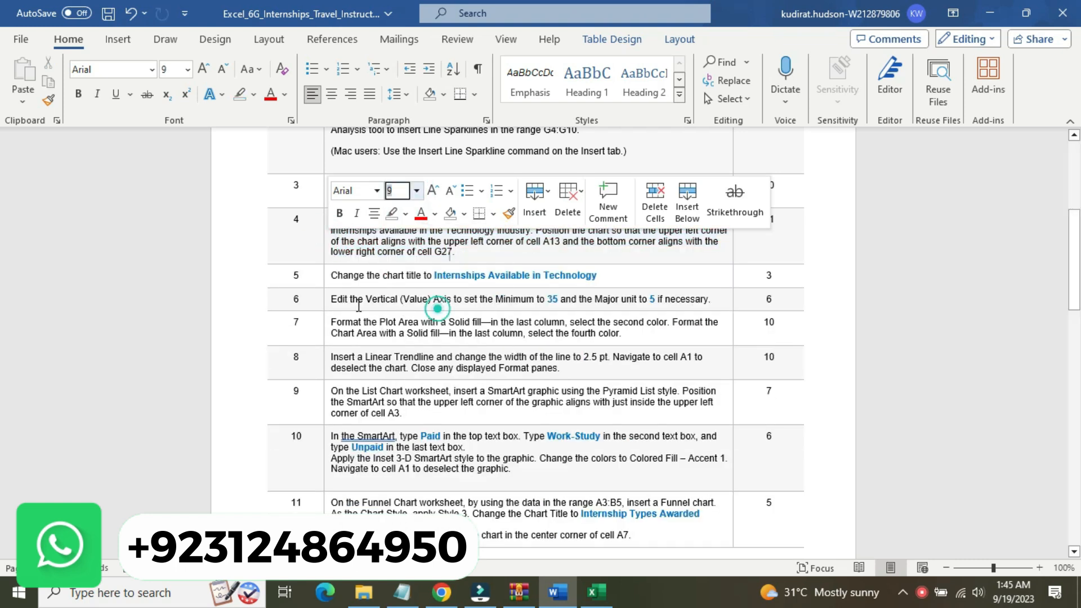
# Enlarge the step 5 chart title instruction to 16 pt and highlight it in yellow
pyautogui.click(325, 276)
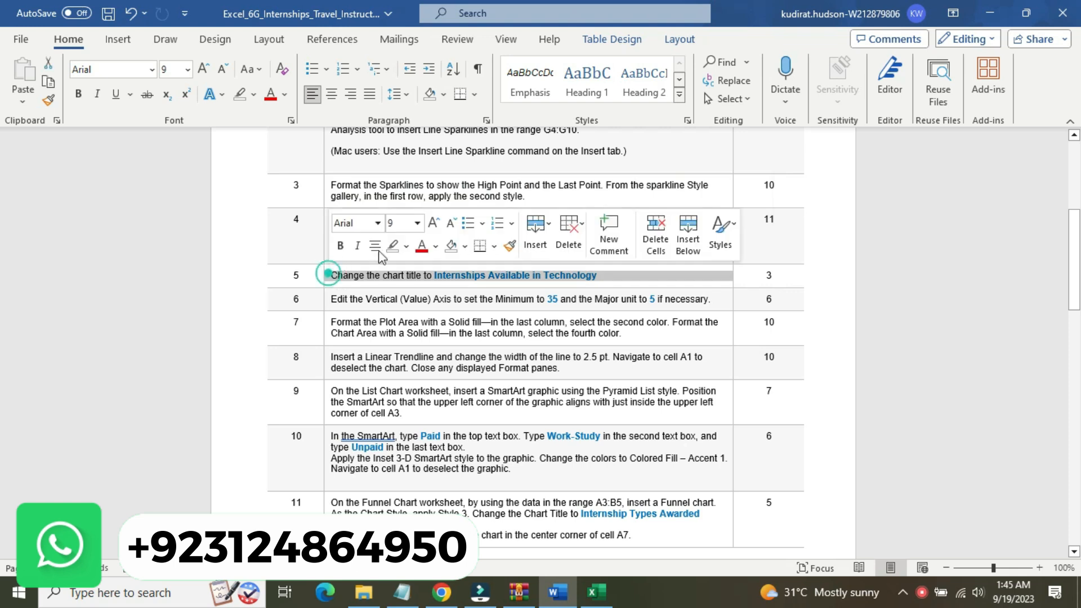
pyautogui.click(418, 223)
pyautogui.click(413, 354)
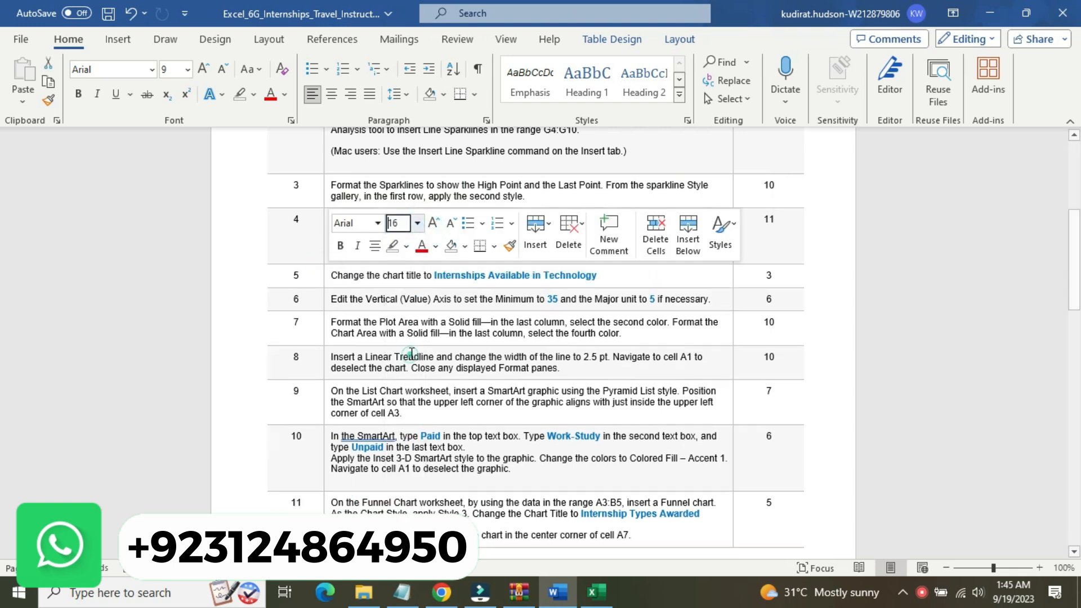
pyautogui.click(406, 246)
pyautogui.click(397, 269)
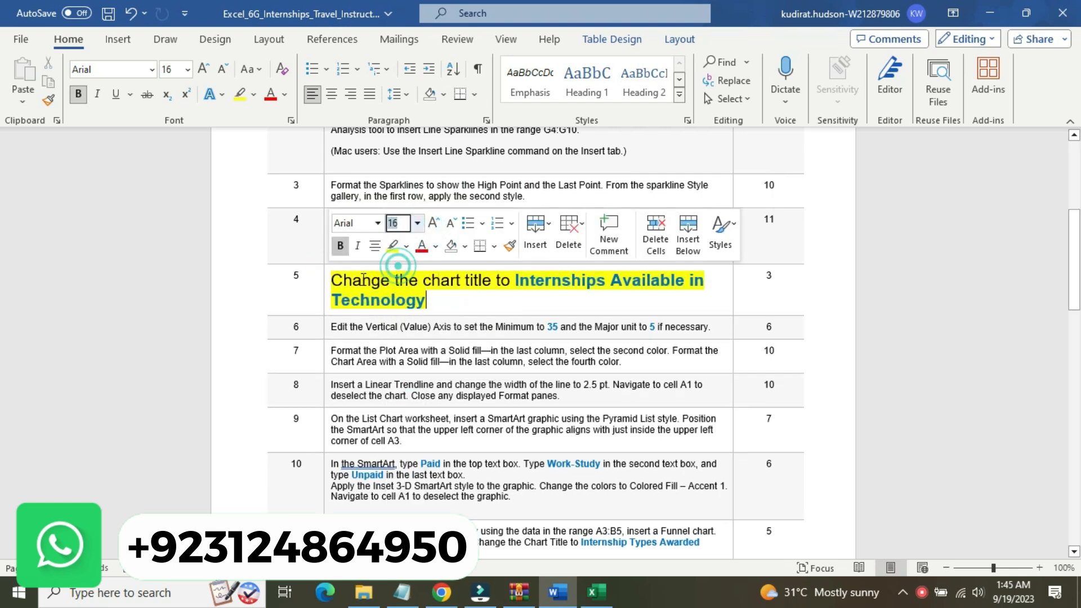
# Change the highlight of the entire step 5 instruction to turquoise
pyautogui.click(353, 279)
pyautogui.moveTo(338, 277); pyautogui.dragTo(500, 294)
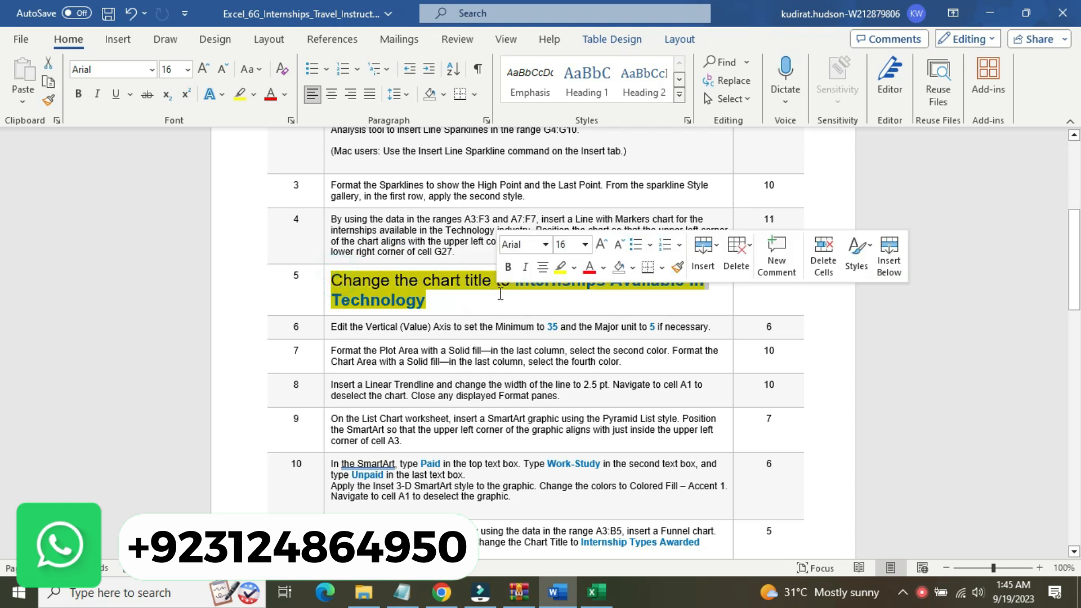
pyautogui.click(574, 268)
pyautogui.click(612, 291)
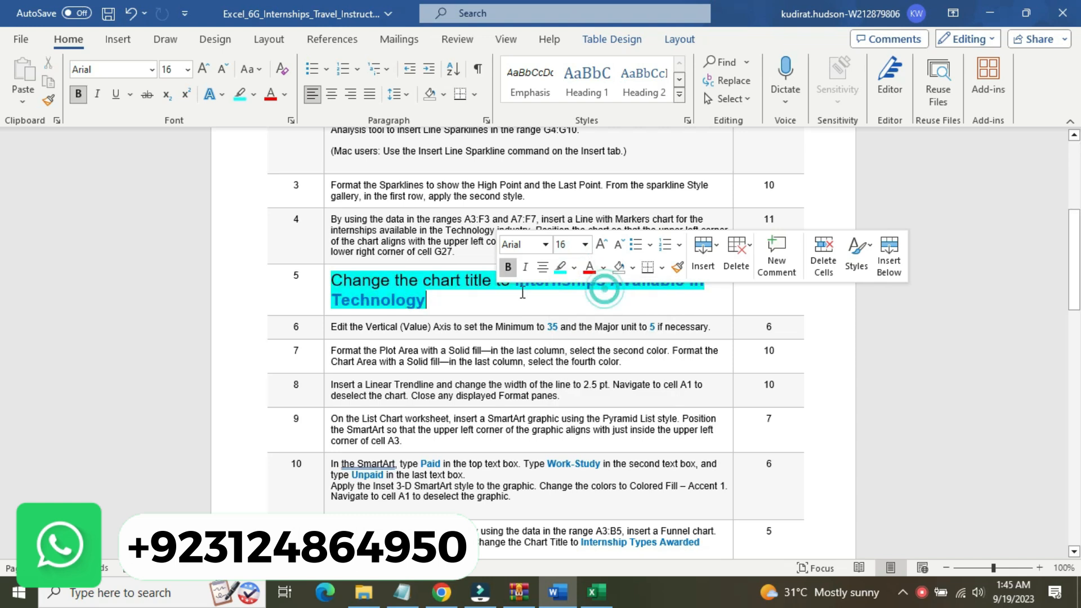
pyautogui.click(431, 280)
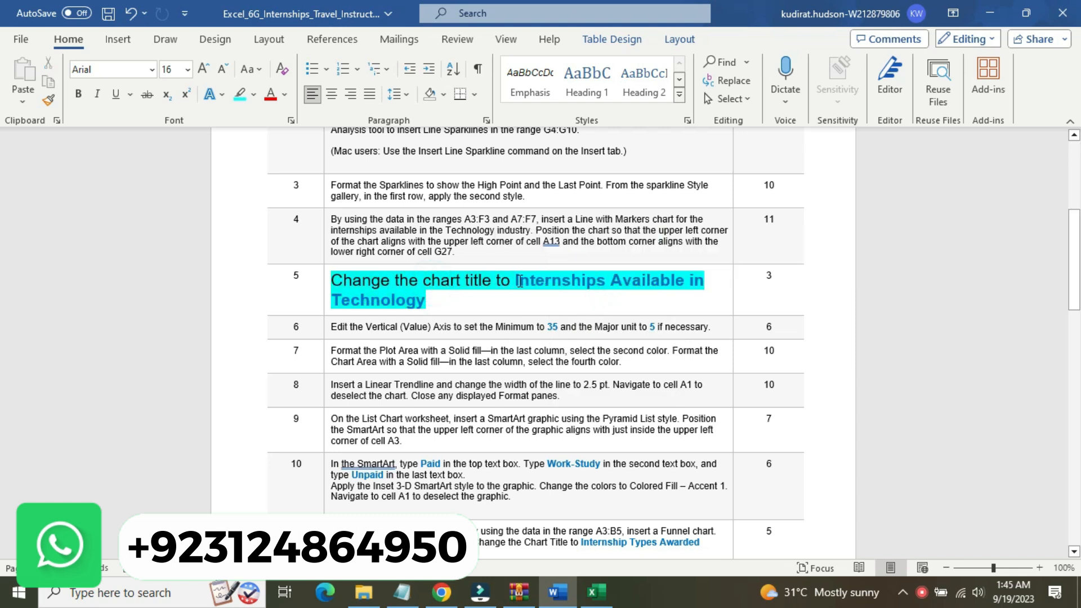
# Copy the title text "Internships Available in Technology" from the step 5 instruction
pyautogui.moveTo(514, 281); pyautogui.dragTo(433, 300)
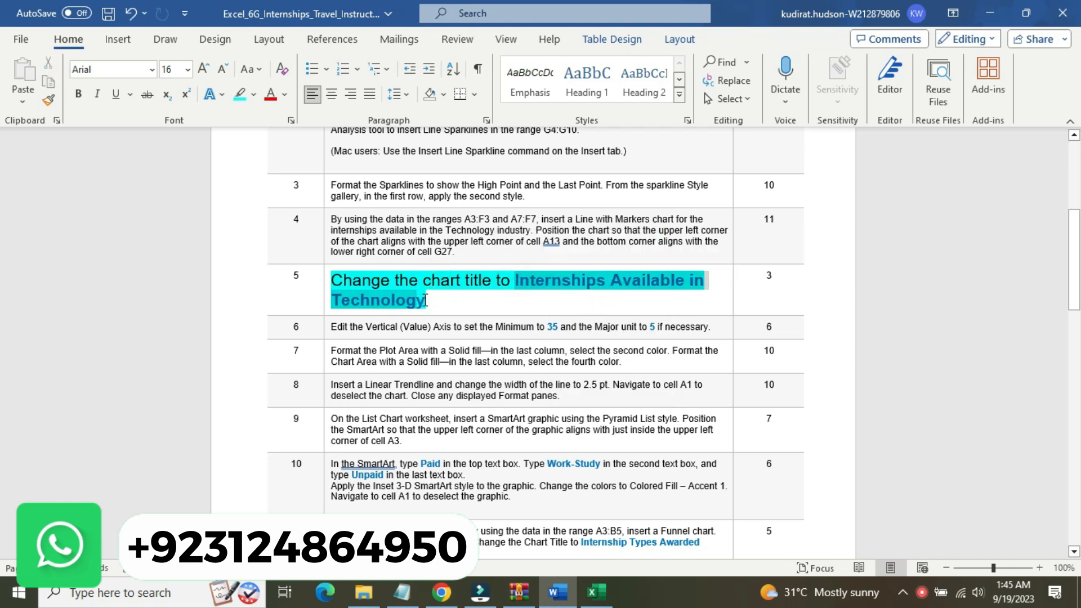
pyautogui.click(514, 280)
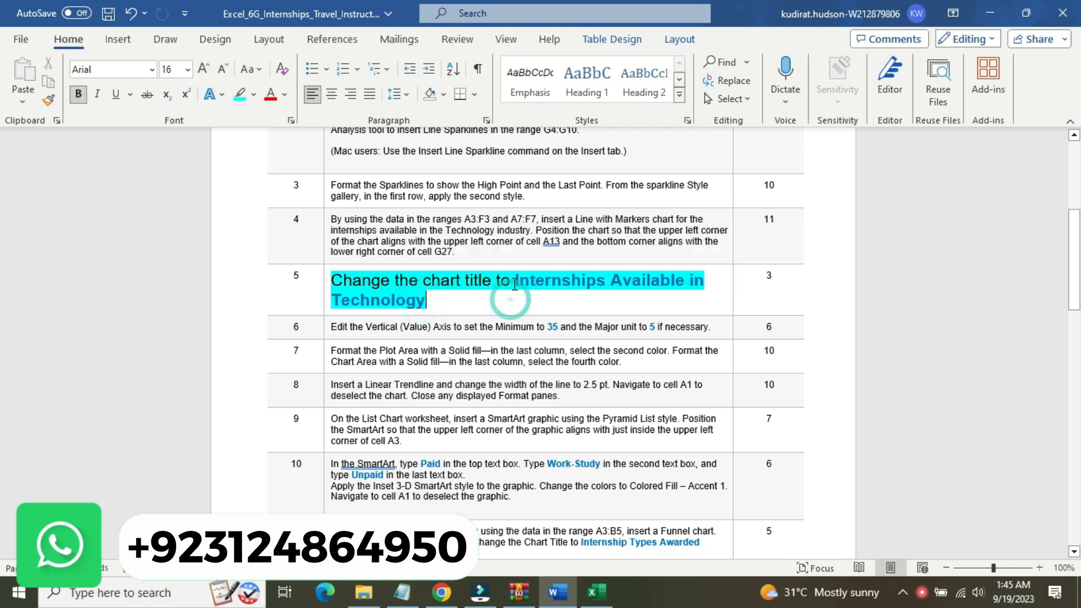
pyautogui.keyDown('shift'); pyautogui.click(483, 299); pyautogui.keyUp('shift')
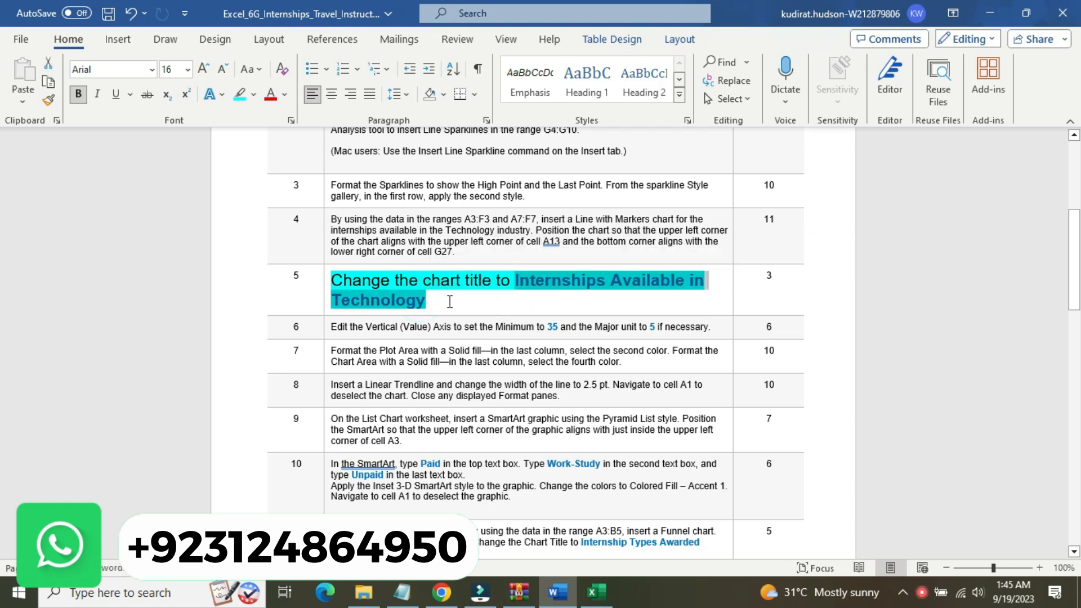
pyautogui.hotkey('ctrl', 'c')
# Switch to Excel and replace the line chart's title with the copied text "Internships Available in Technology"
pyautogui.click(597, 593)
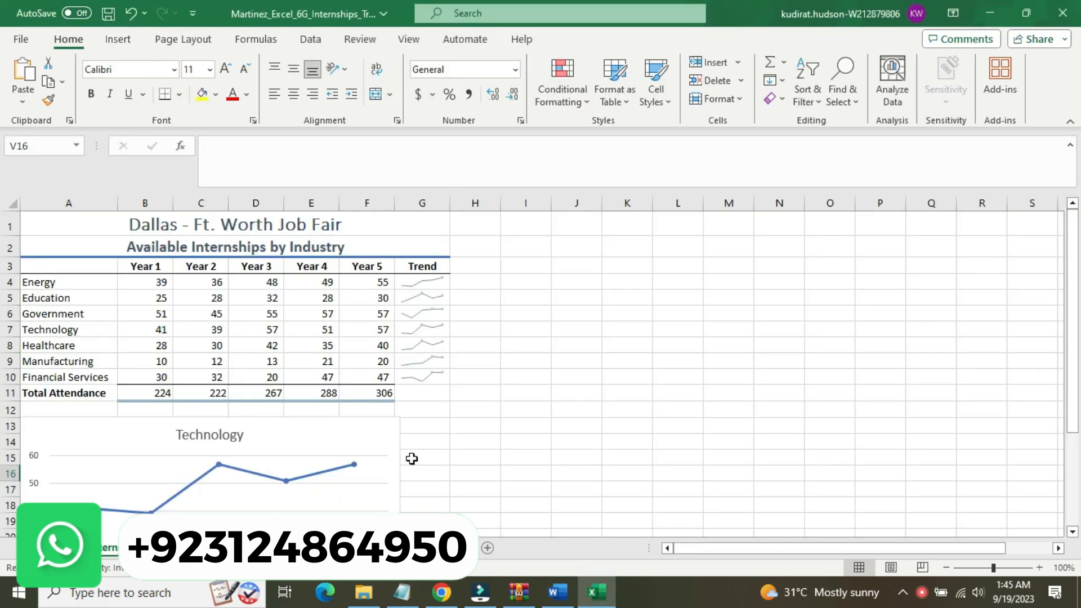
pyautogui.click(219, 437)
pyautogui.click(219, 437)
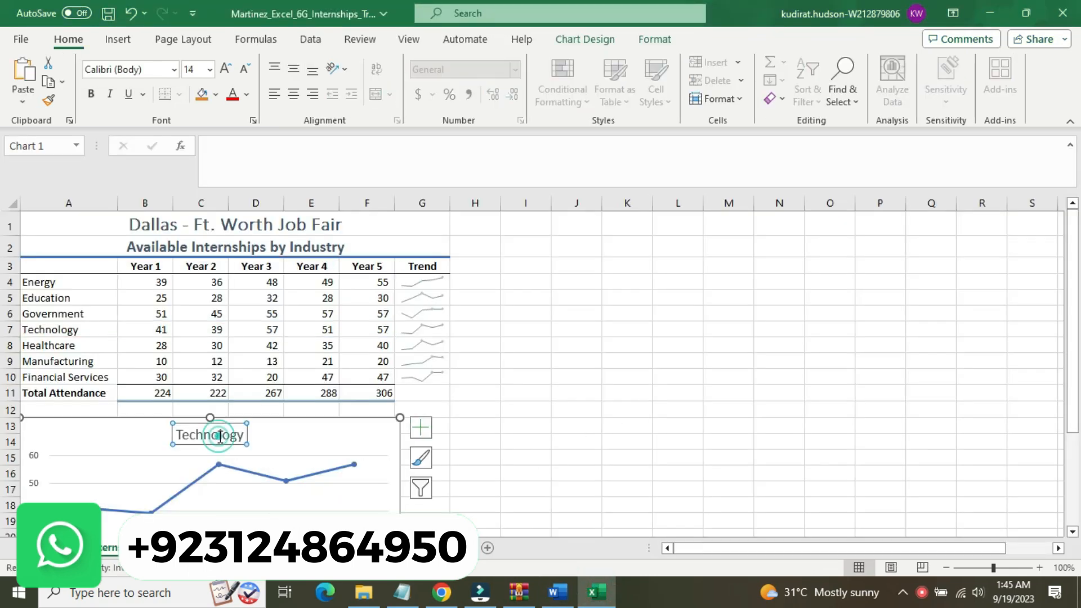
pyautogui.moveTo(243, 434); pyautogui.dragTo(186, 435)
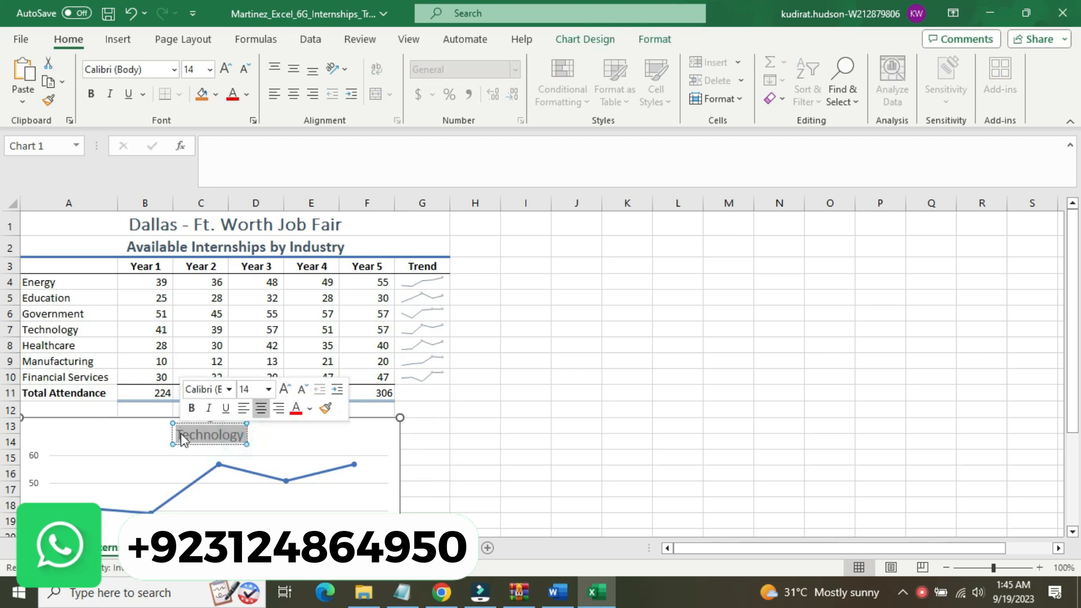
pyautogui.hotkey('ctrl', 'v')
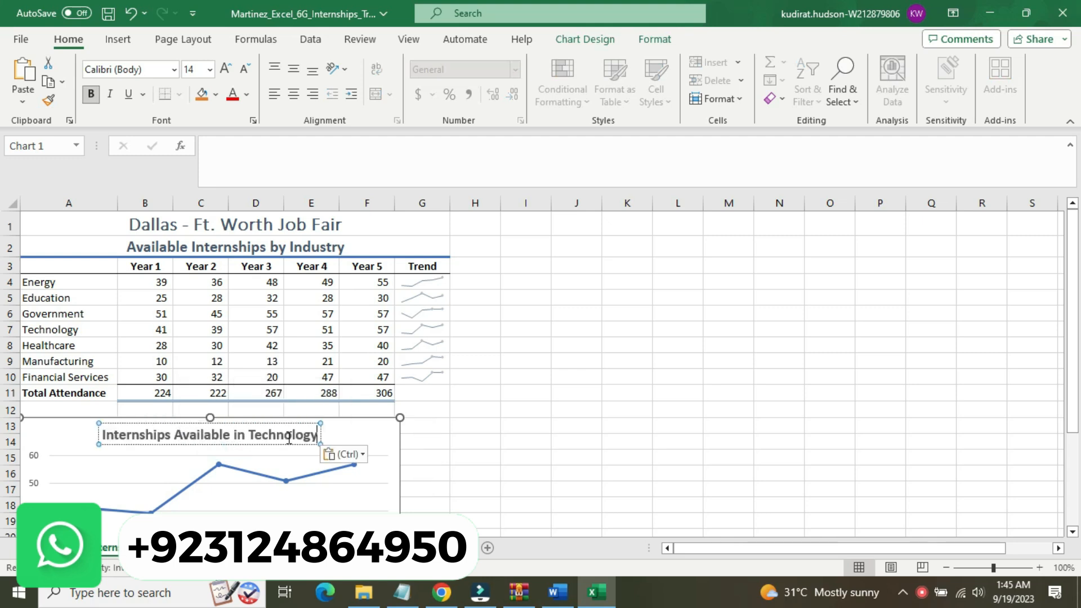
# Set the pasted chart title to keep text only, then deselect the chart
pyautogui.click(349, 455)
pyautogui.click(350, 455)
pyautogui.click(351, 455)
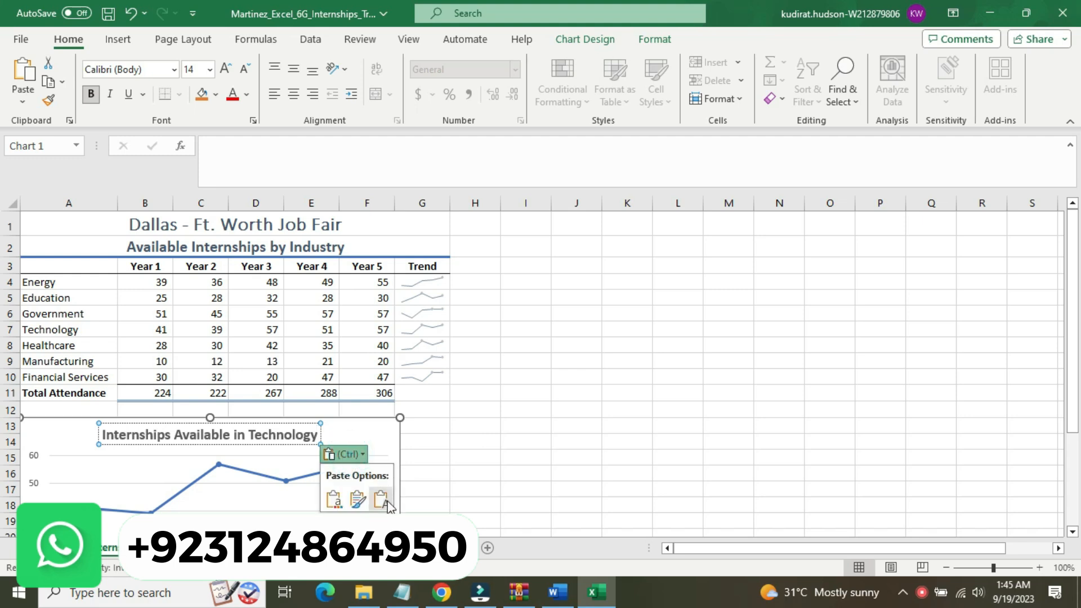
pyautogui.click(383, 500)
pyautogui.click(492, 419)
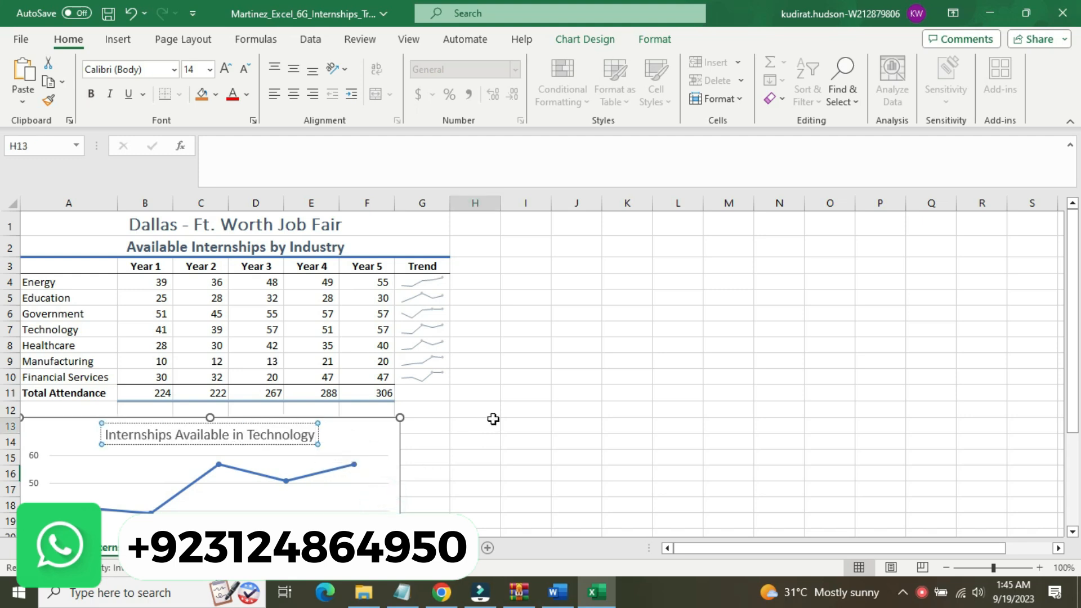
# Switch to Word and restore the step 5 instruction to 9 pt without highlighting
pyautogui.click(554, 593)
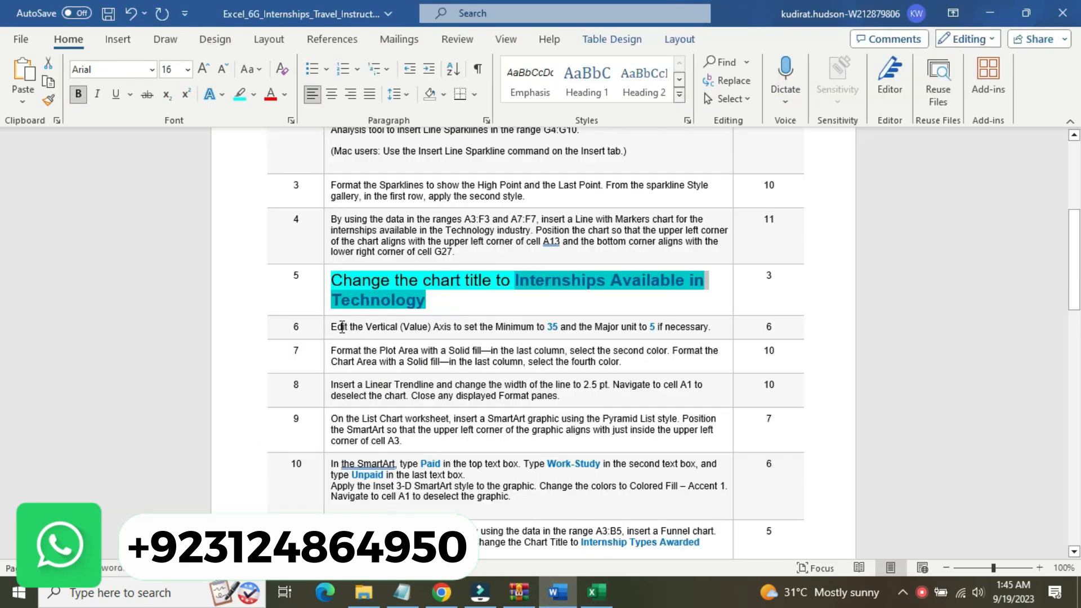
pyautogui.click(327, 288)
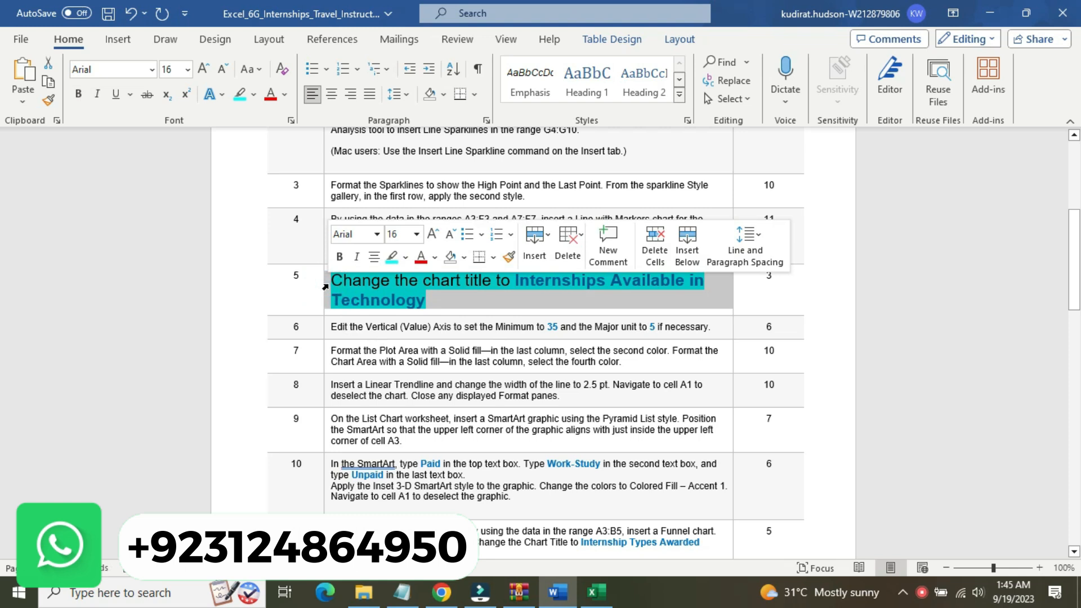
pyautogui.click(416, 235)
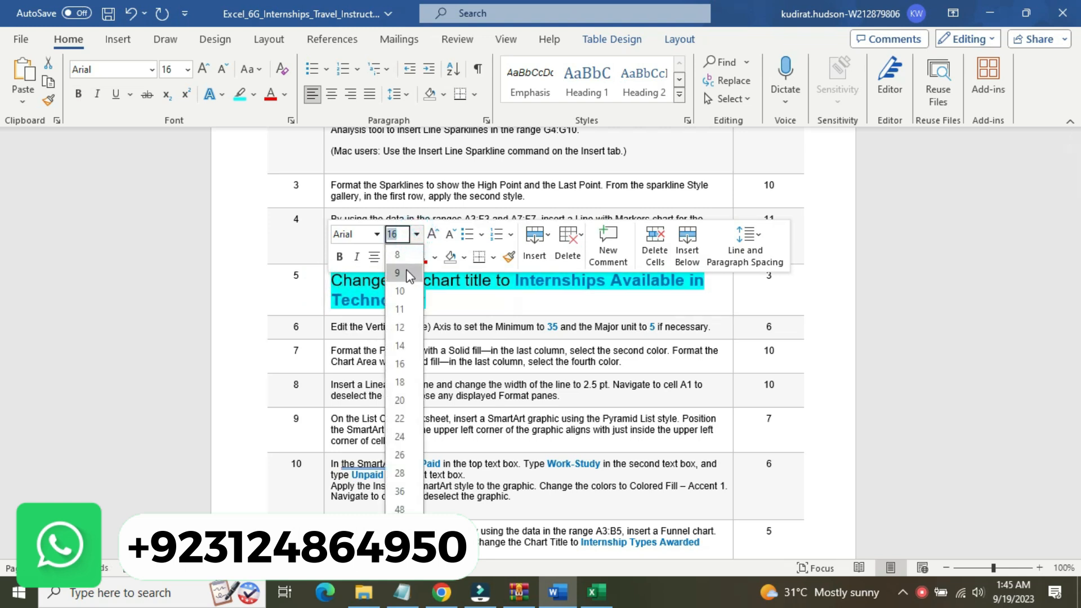
pyautogui.click(407, 263)
pyautogui.click(422, 342)
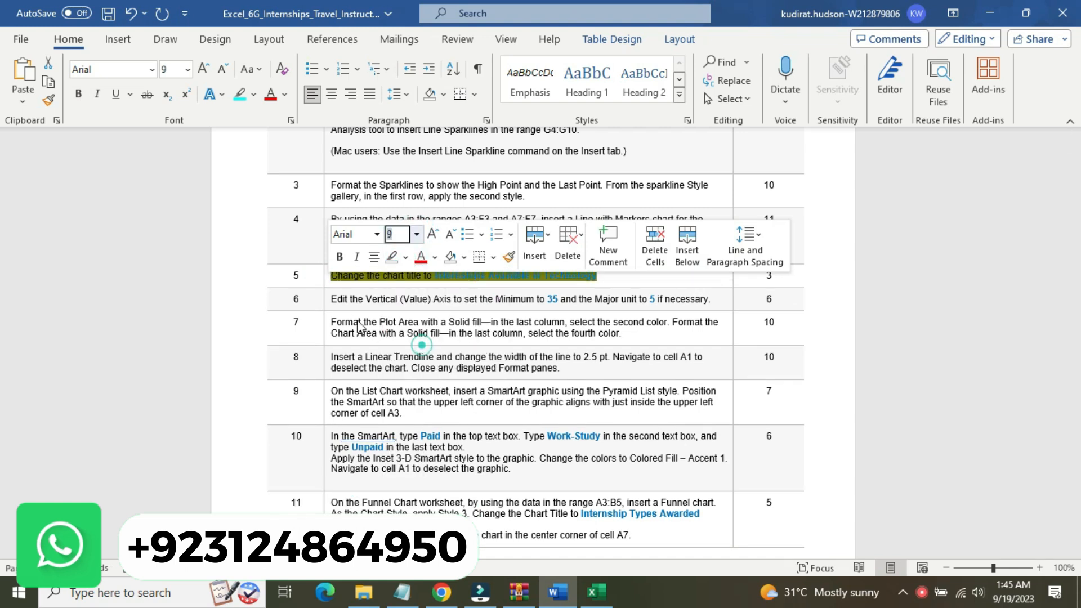
# Enlarge the step 6 vertical axis instruction to 16 pt and highlight it in yellow
pyautogui.click(326, 297)
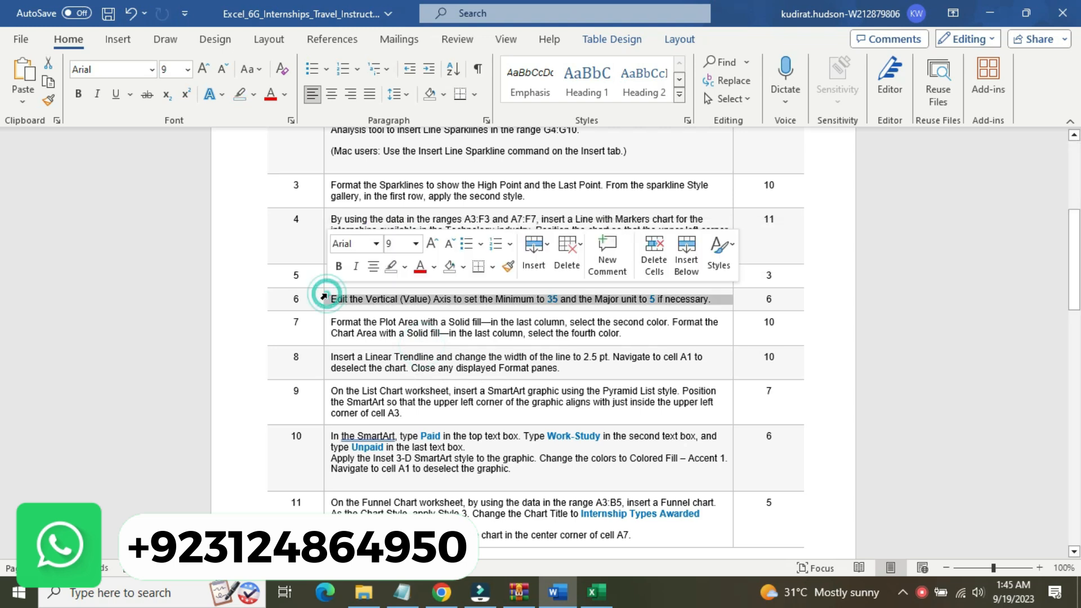
pyautogui.click(415, 244)
pyautogui.click(412, 373)
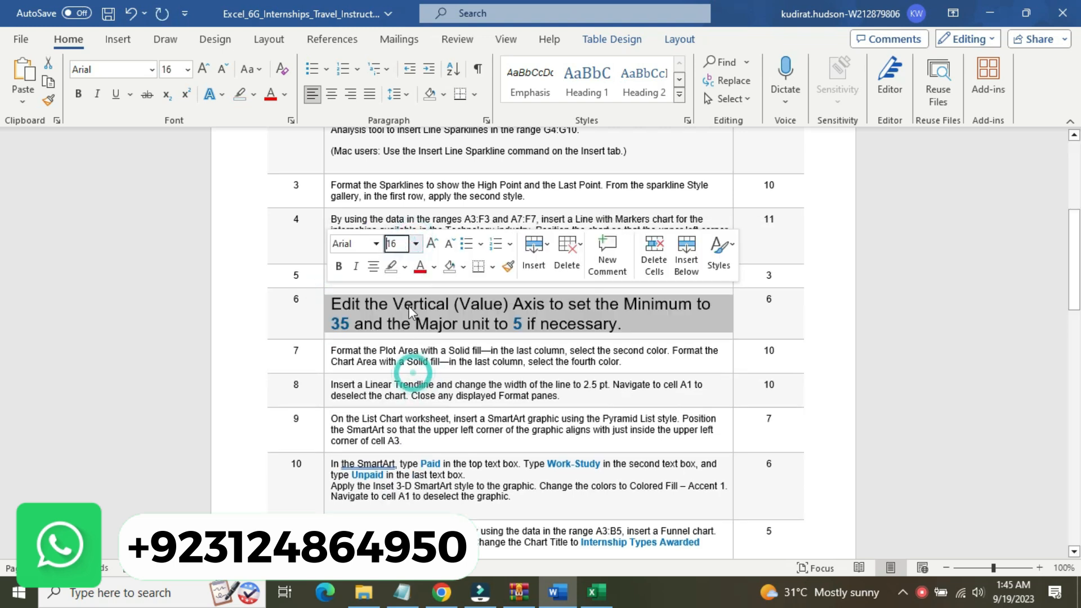
pyautogui.click(405, 267)
pyautogui.click(401, 286)
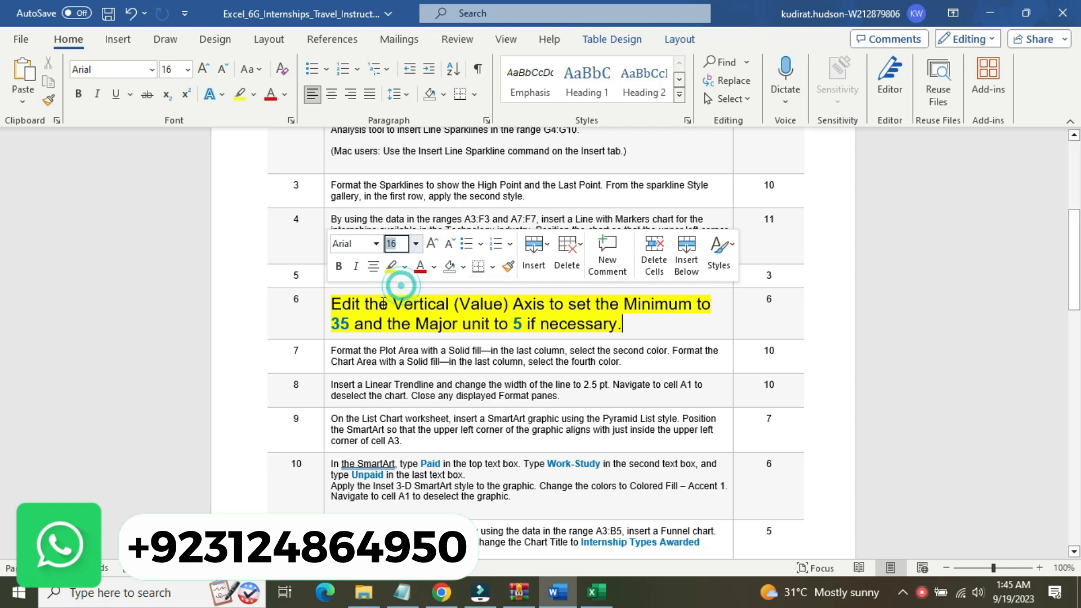
pyautogui.click(379, 304)
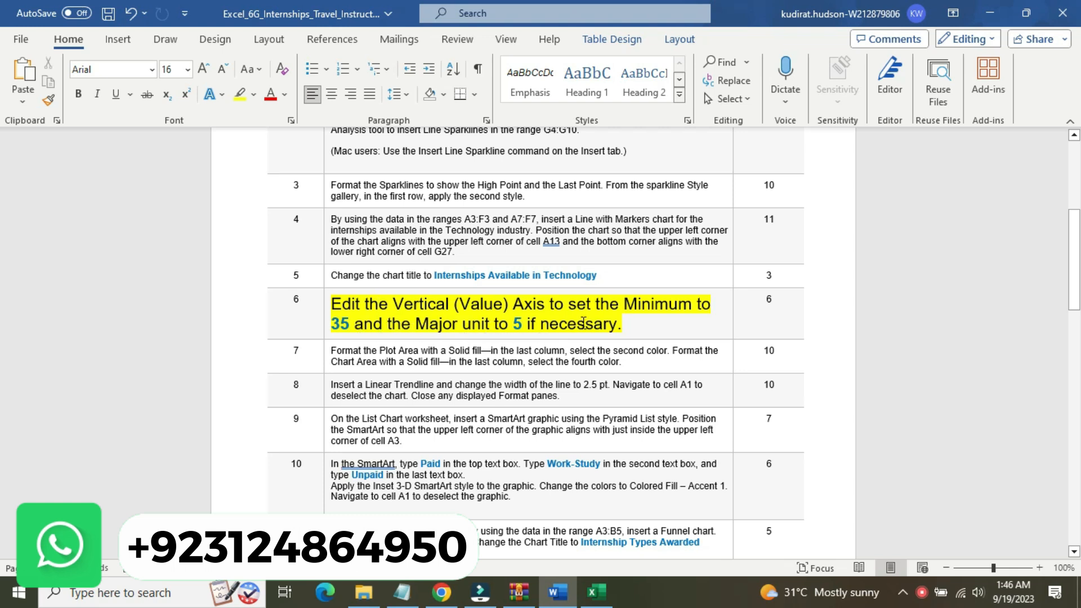
# Switch to Excel, select the line chart and search its commands for vertical axis settings, rechecking the step 6 instruction in Word
pyautogui.moveTo(596, 581)
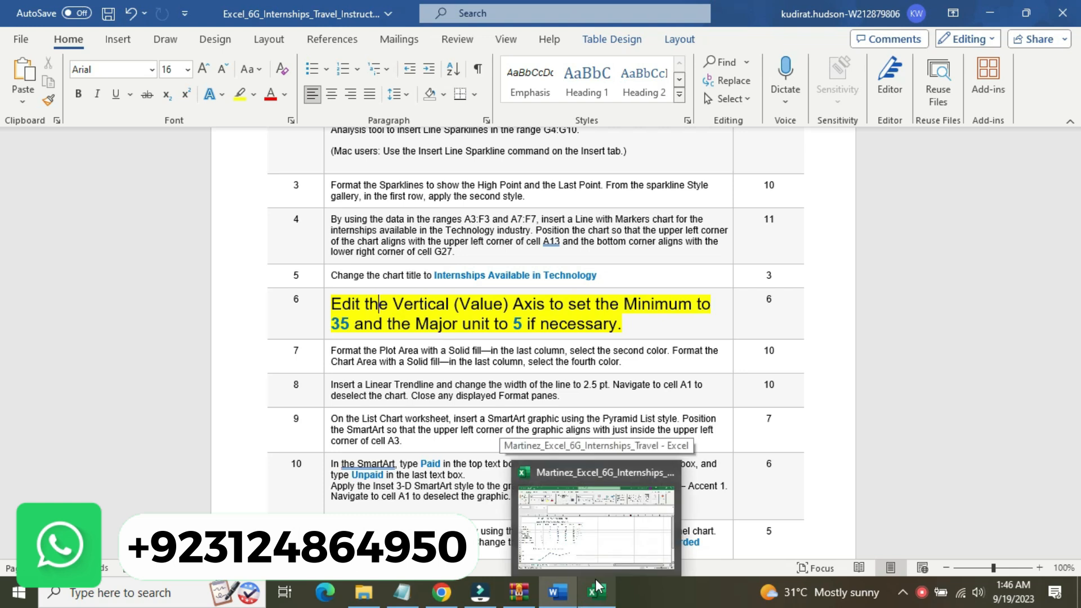
pyautogui.click(596, 579)
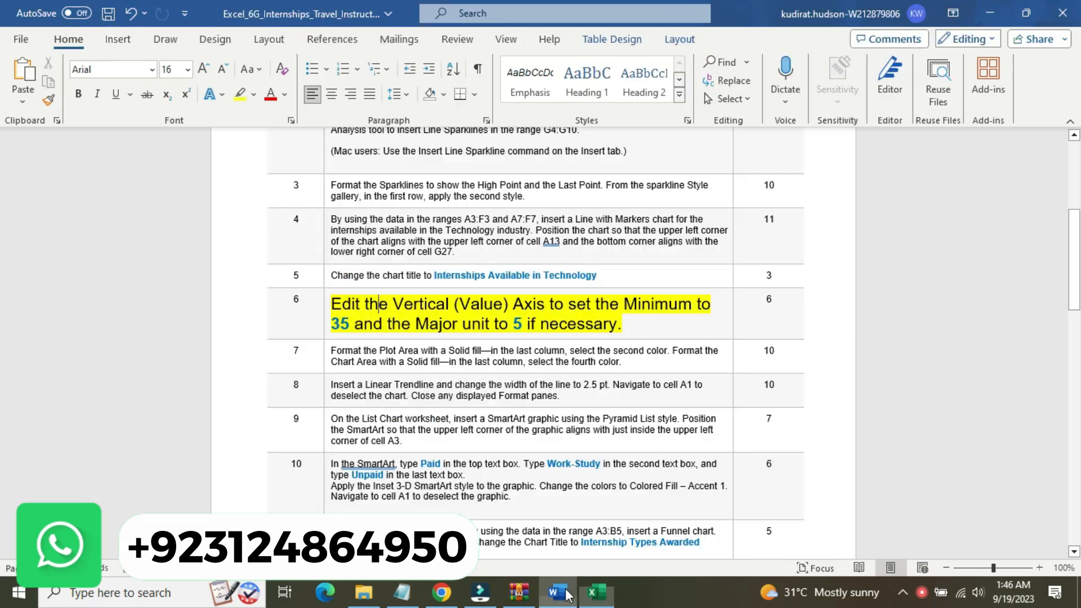
pyautogui.click(592, 591)
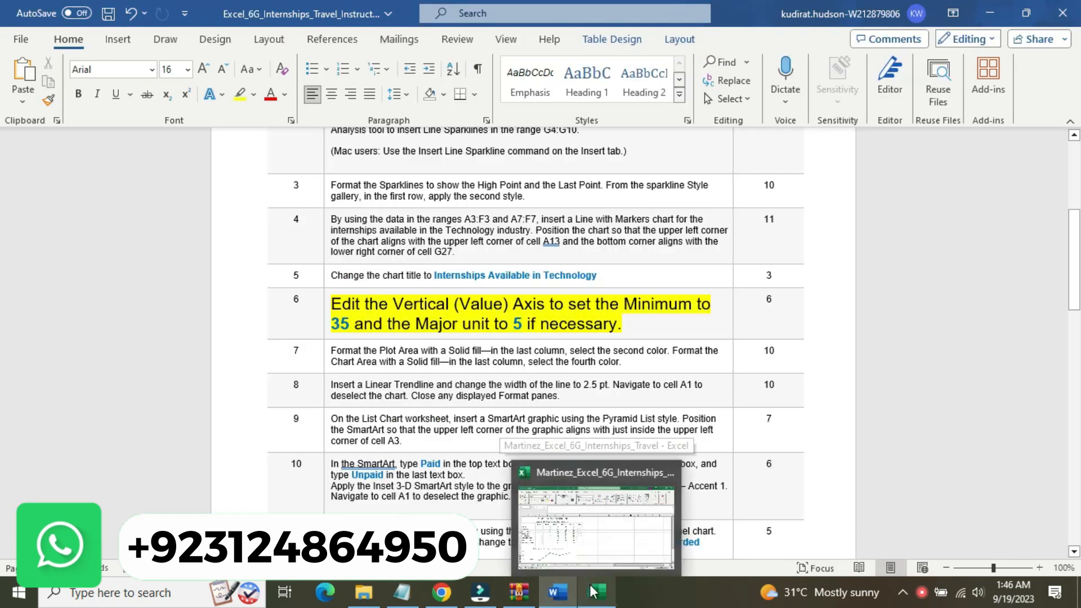
pyautogui.click(592, 591)
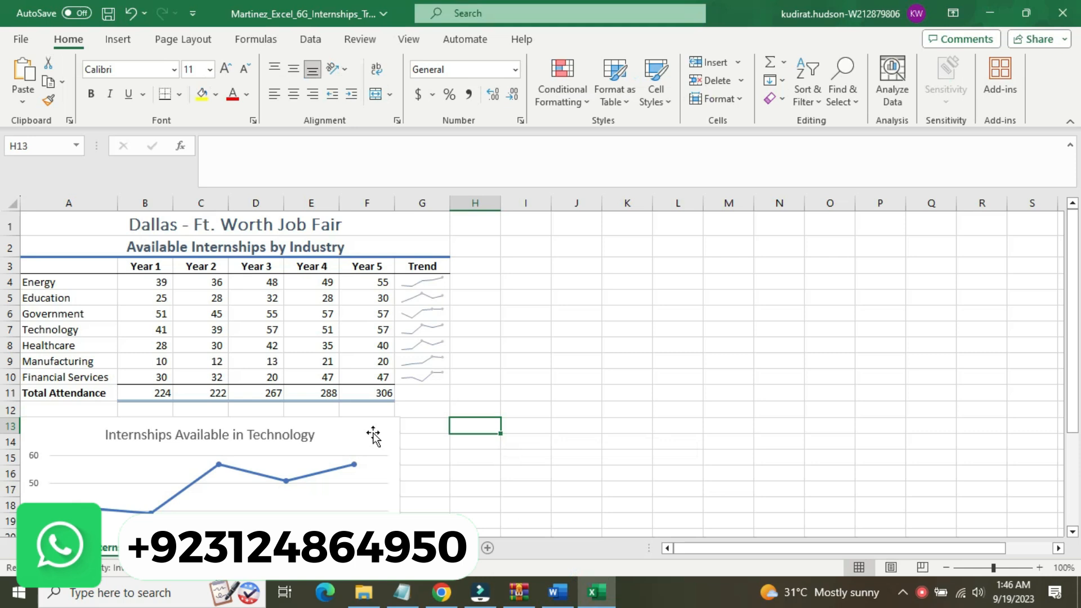
pyautogui.click(335, 427)
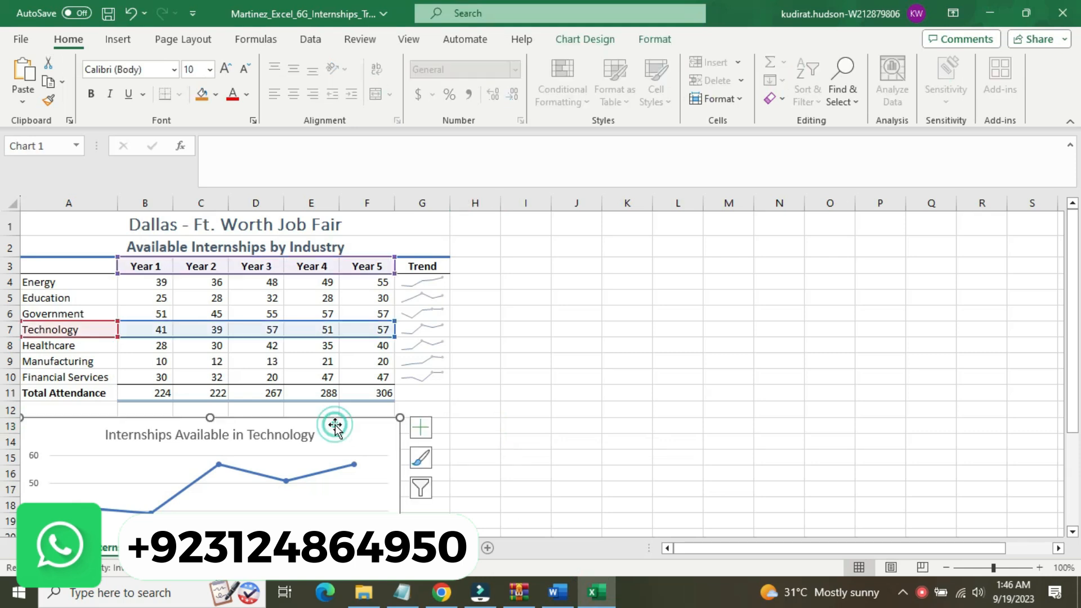
pyautogui.click(579, 38)
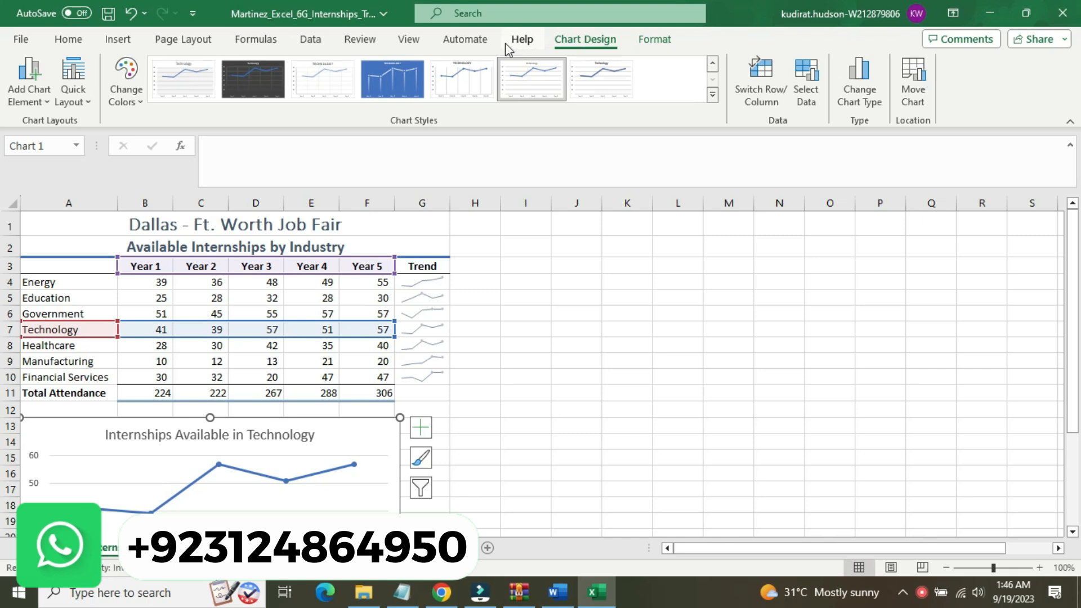
pyautogui.click(462, 41)
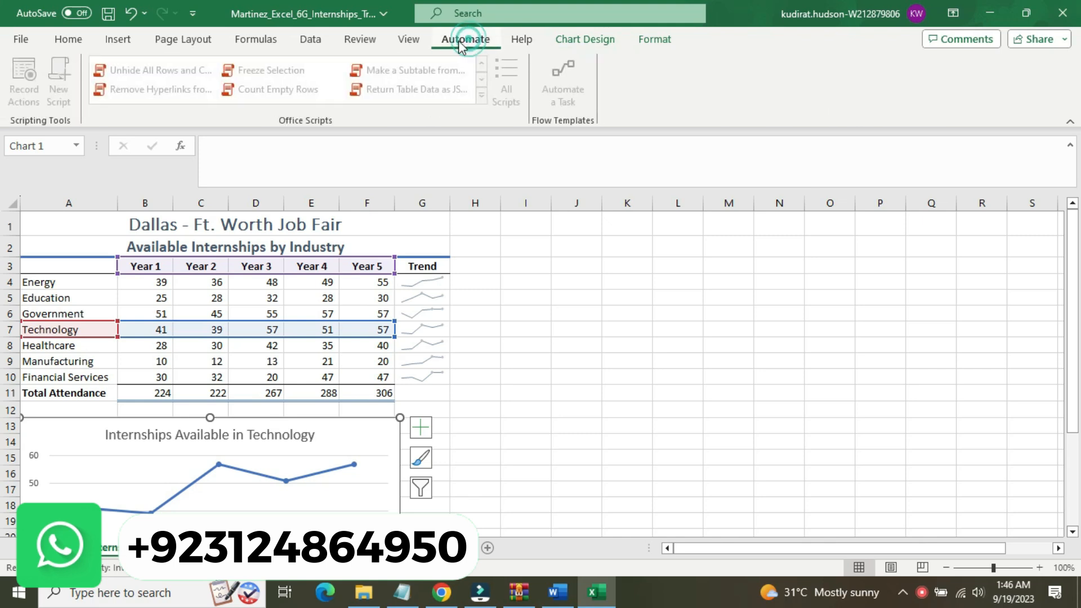
pyautogui.click(186, 40)
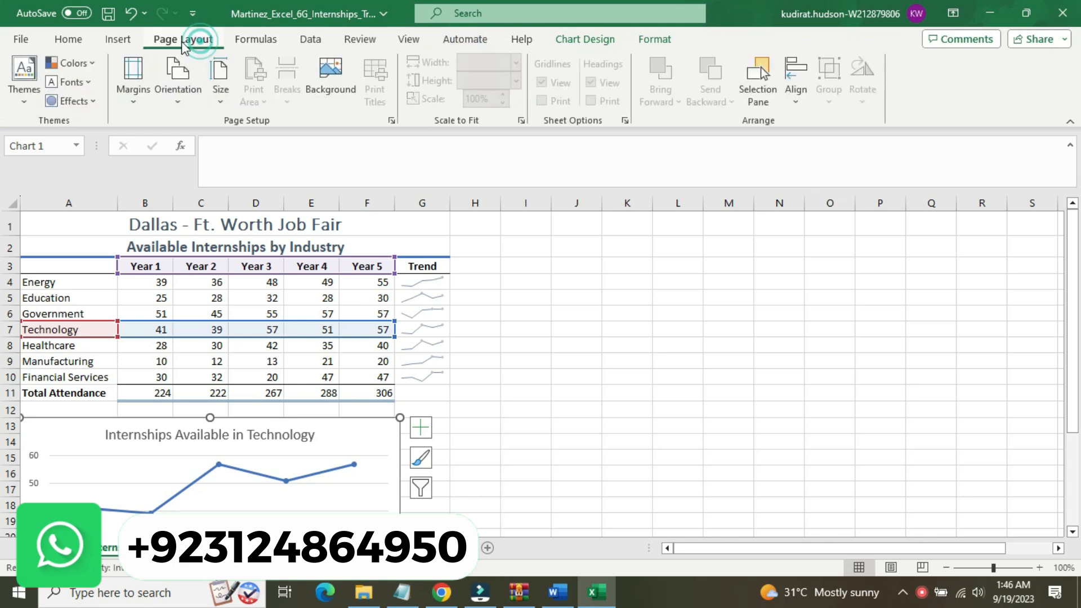
pyautogui.click(129, 39)
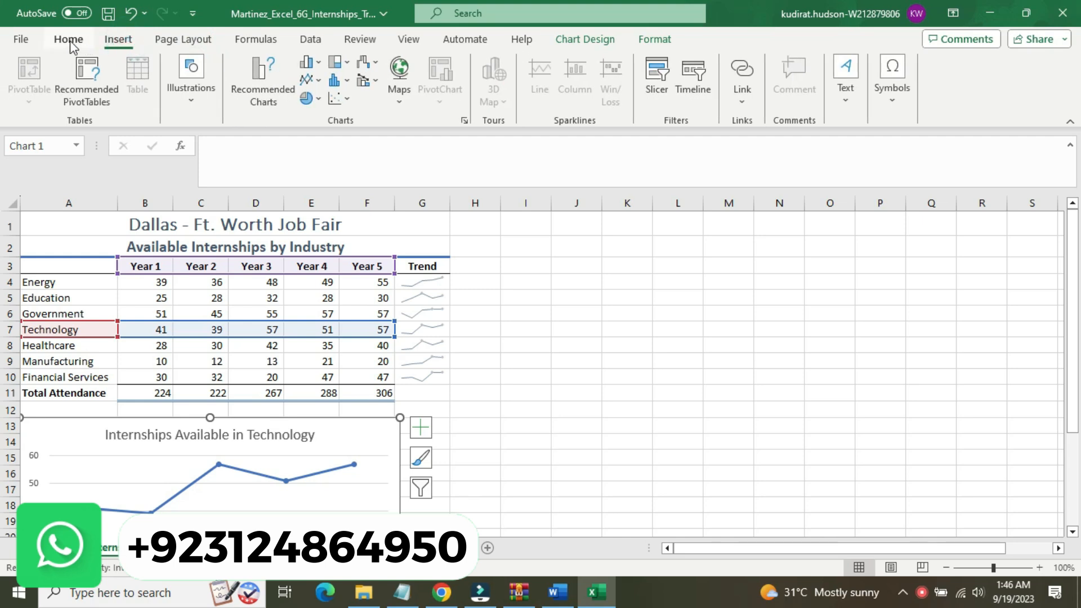
pyautogui.click(69, 40)
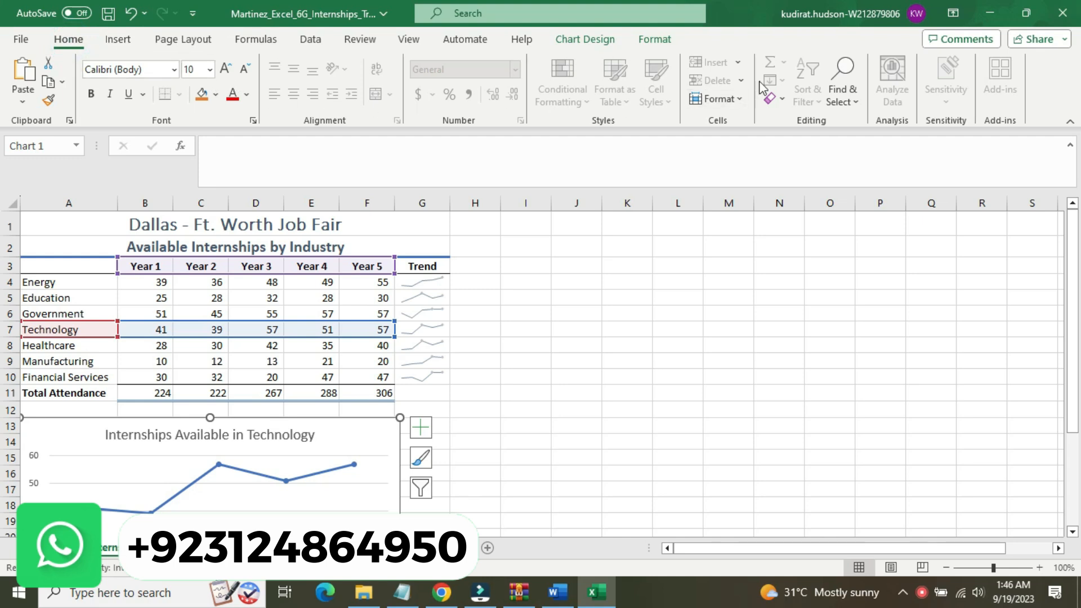
pyautogui.click(465, 39)
pyautogui.click(640, 40)
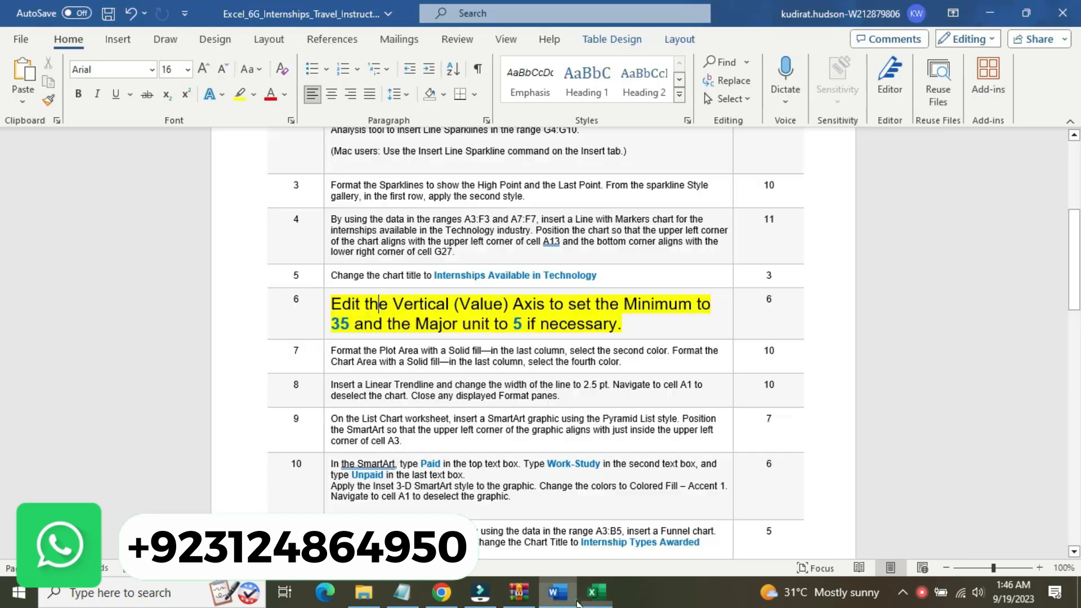
pyautogui.click(566, 597)
pyautogui.moveTo(598, 596)
pyautogui.click(509, 478)
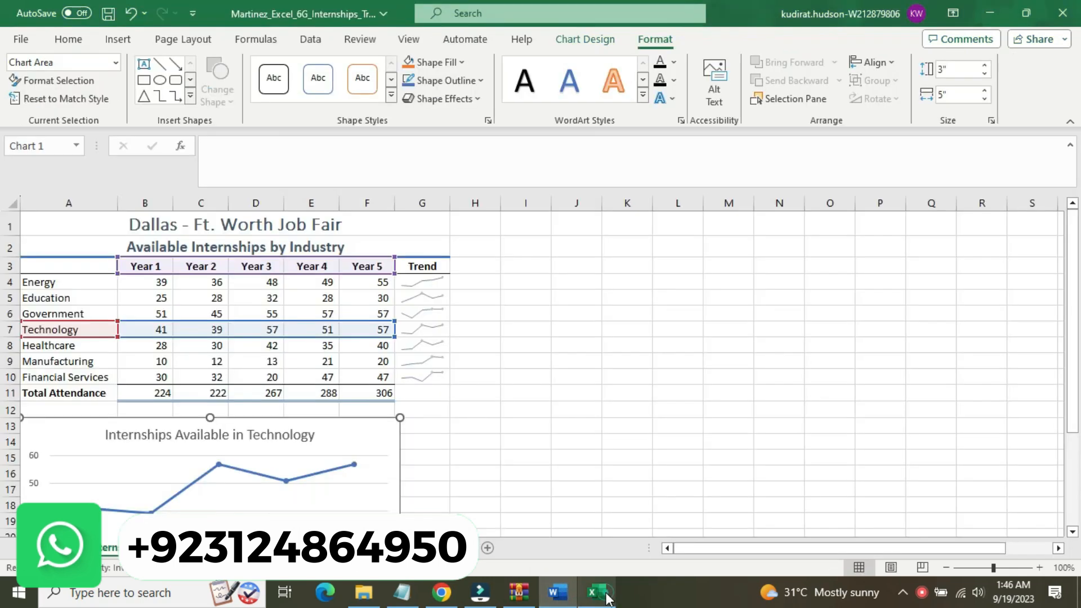
# Open the line chart's Format Chart Area options and examine the fill, border, size and properties settings
pyautogui.click(380, 433)
pyautogui.doubleClick(380, 432)
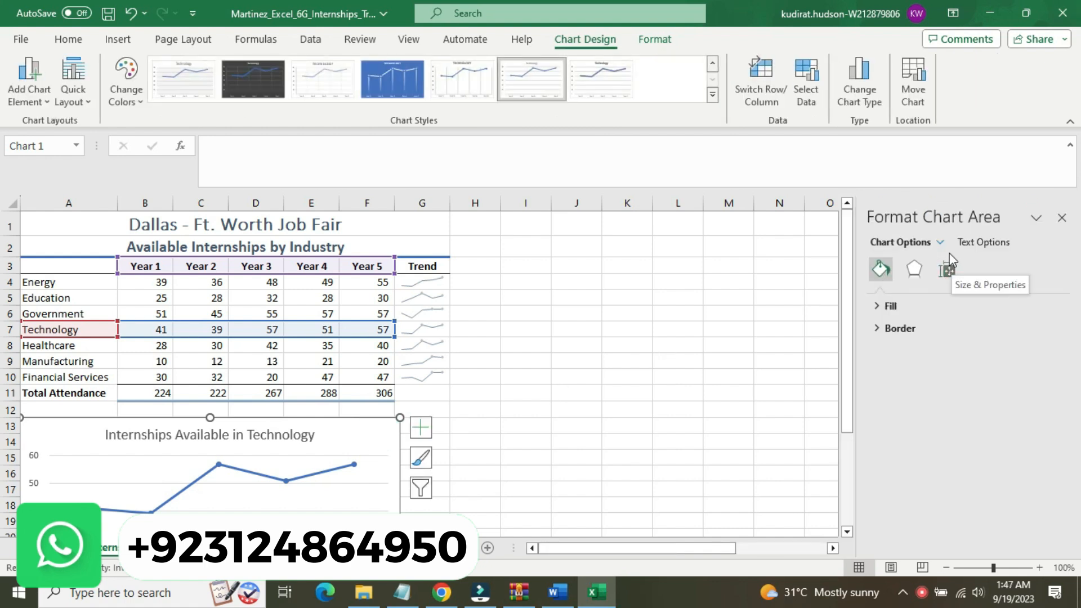
pyautogui.click(882, 307)
pyautogui.click(882, 307)
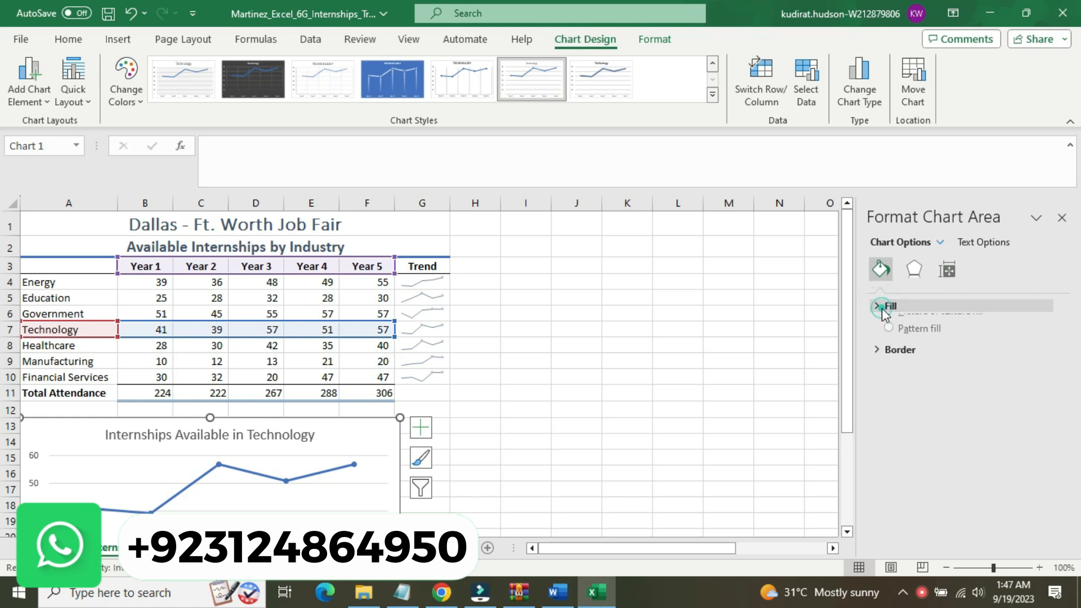
pyautogui.click(885, 329)
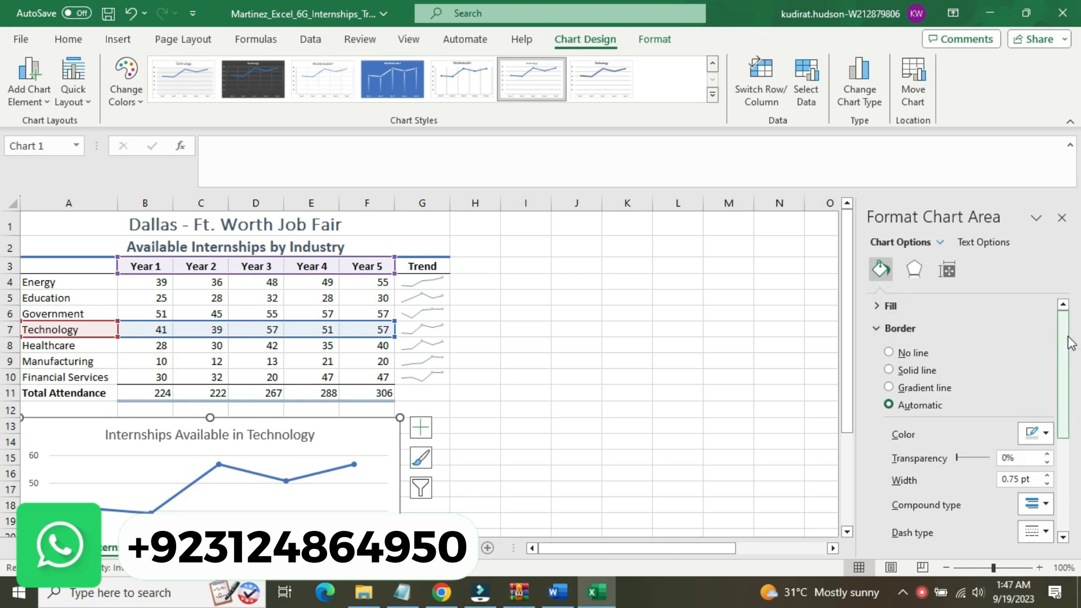
pyautogui.moveTo(1070, 344); pyautogui.dragTo(1080, 458)
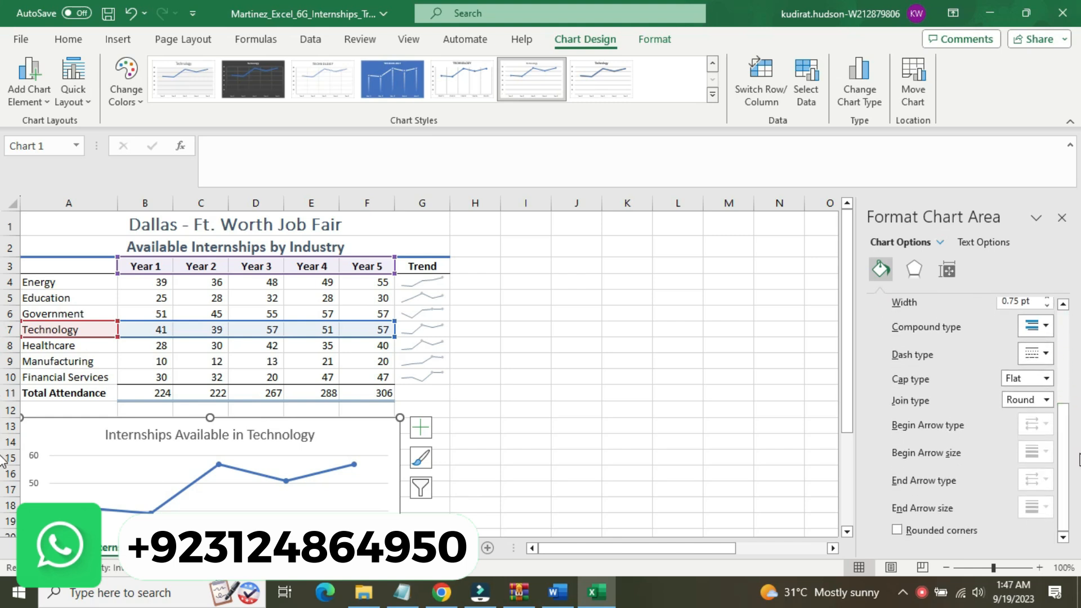
pyautogui.click(920, 270)
pyautogui.click(948, 270)
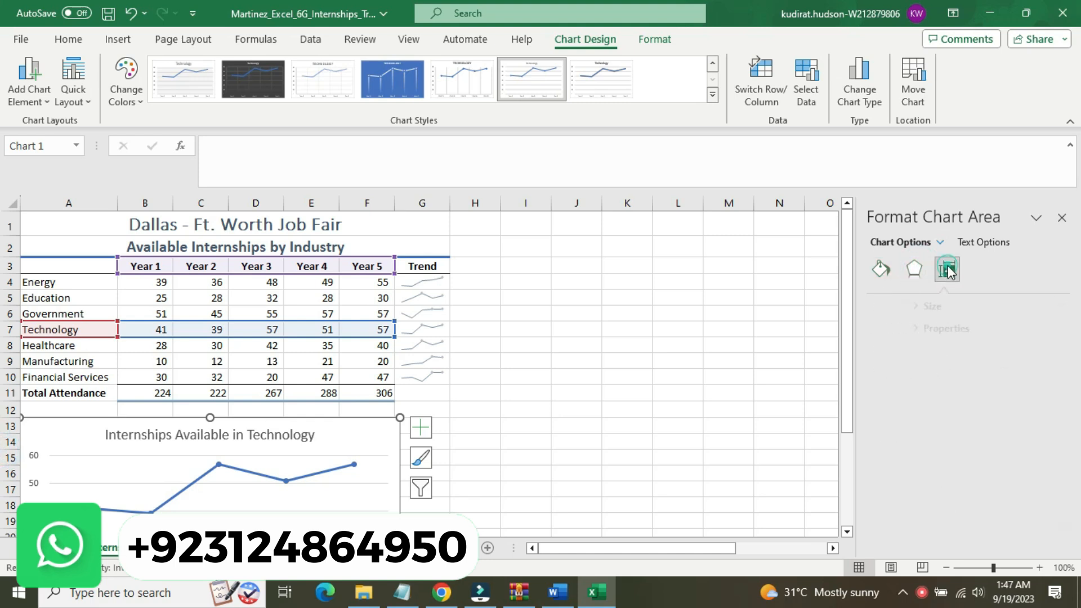
pyautogui.click(917, 307)
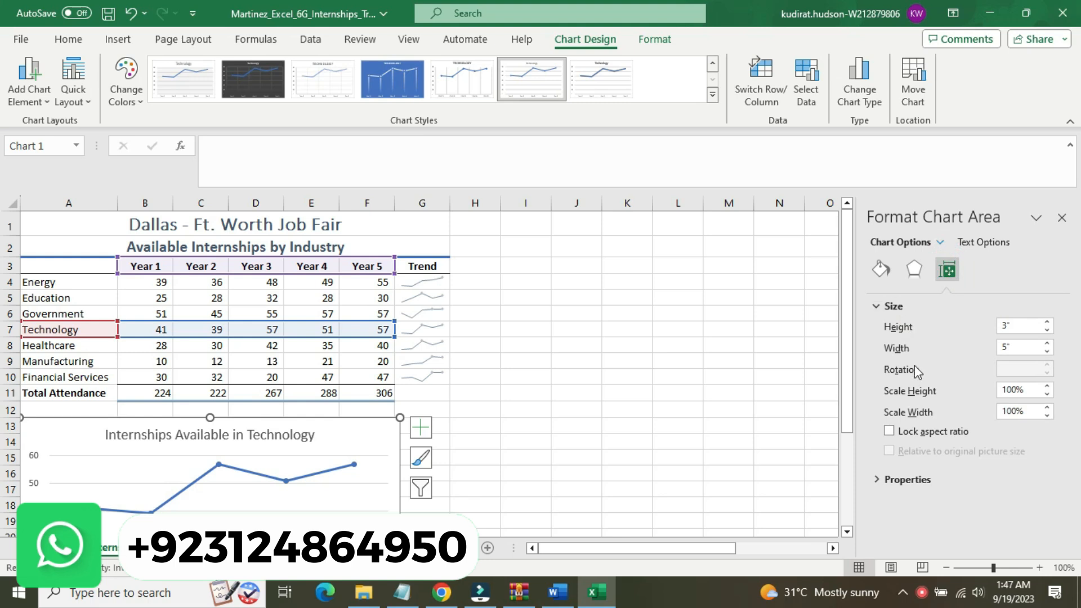
pyautogui.click(931, 480)
pyautogui.moveTo(1059, 426); pyautogui.dragTo(1061, 475)
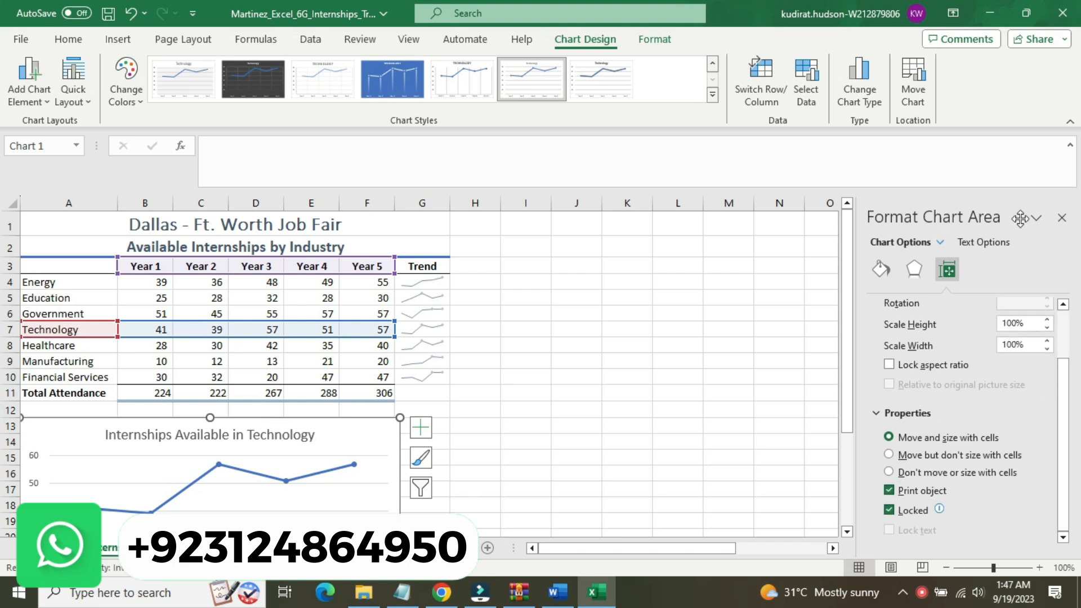
# Examine the chart area's effects settings for shadow, glow, soft edges and 3-D format
pyautogui.click(913, 270)
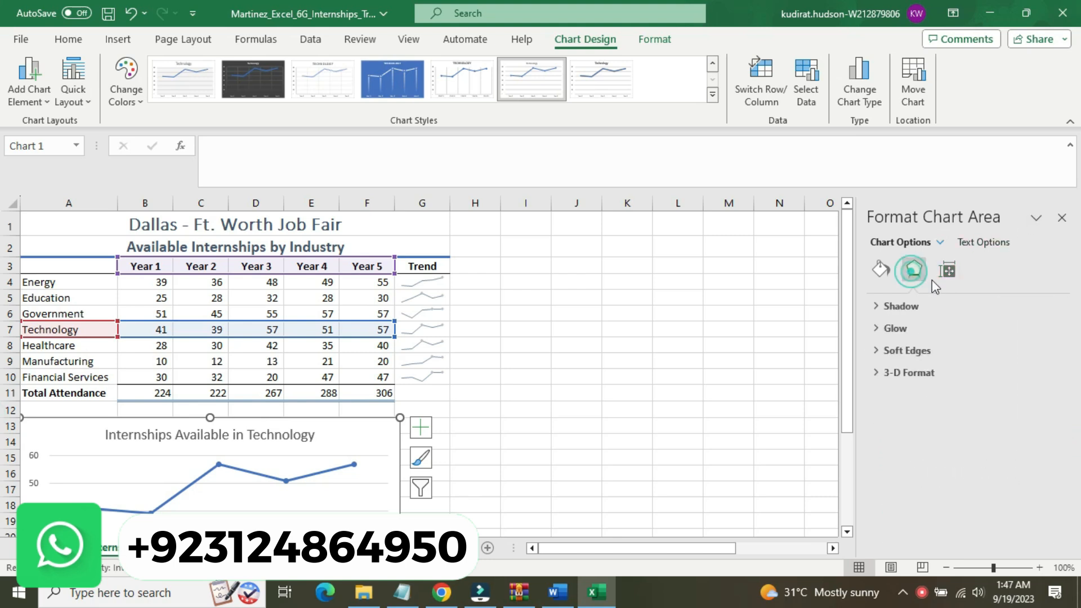
pyautogui.click(923, 311)
pyautogui.click(923, 311)
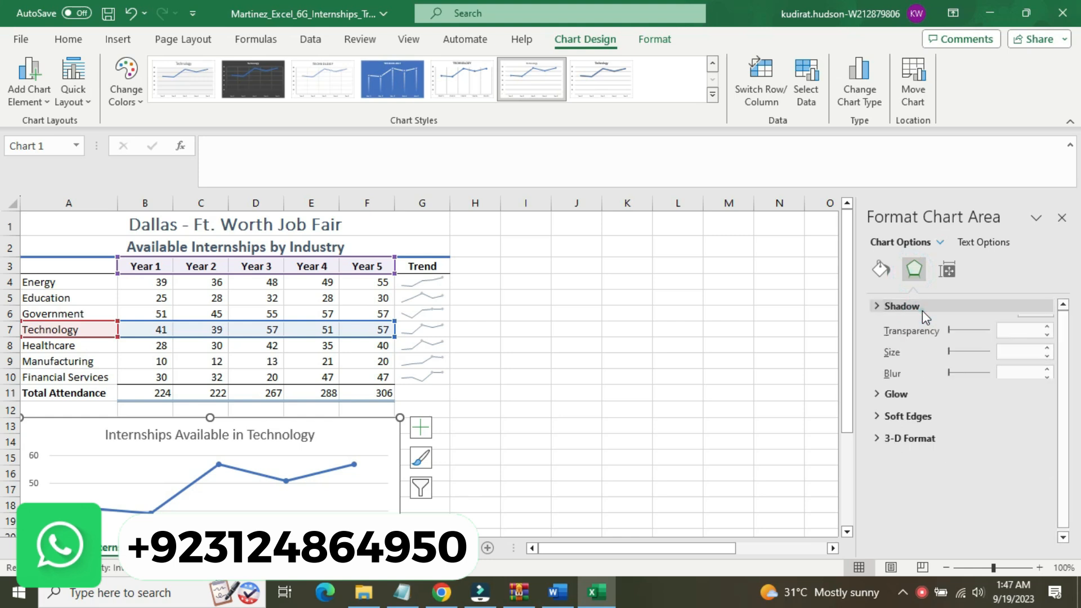
pyautogui.click(909, 334)
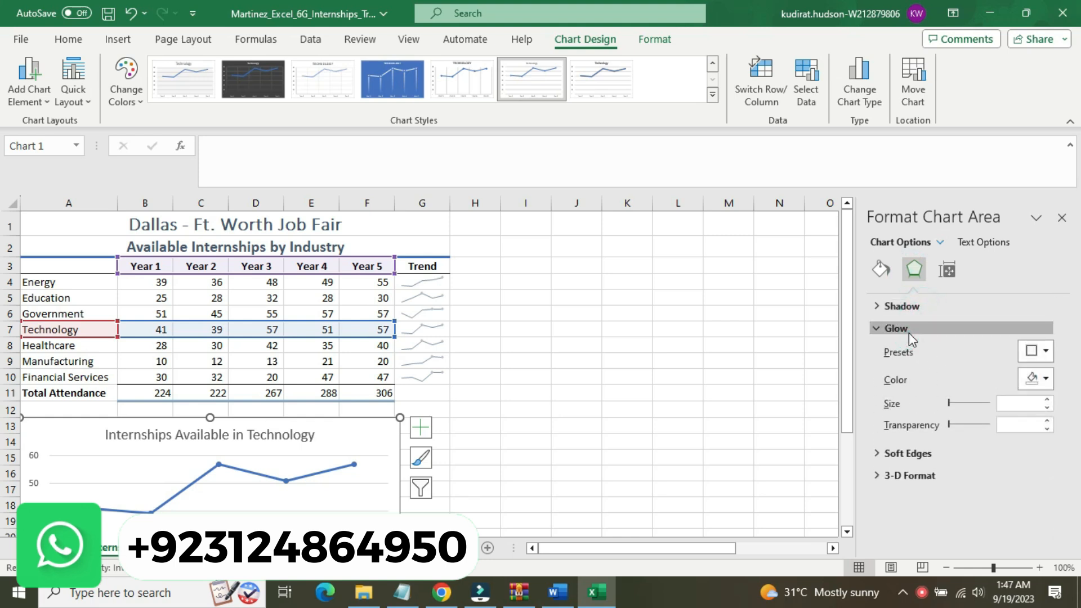
pyautogui.click(909, 333)
pyautogui.click(908, 351)
pyautogui.click(907, 350)
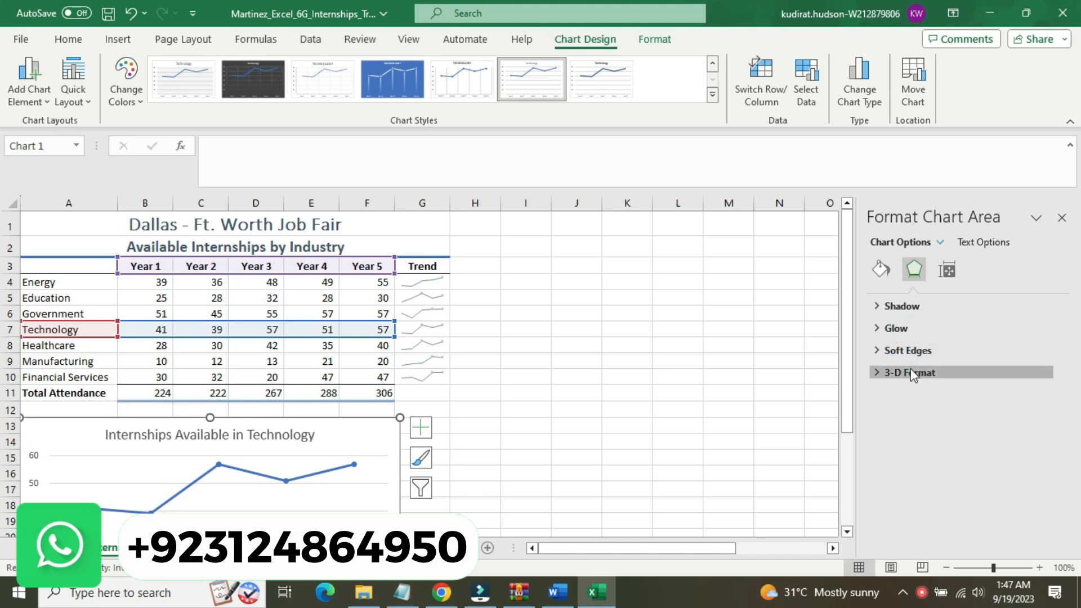
pyautogui.click(911, 372)
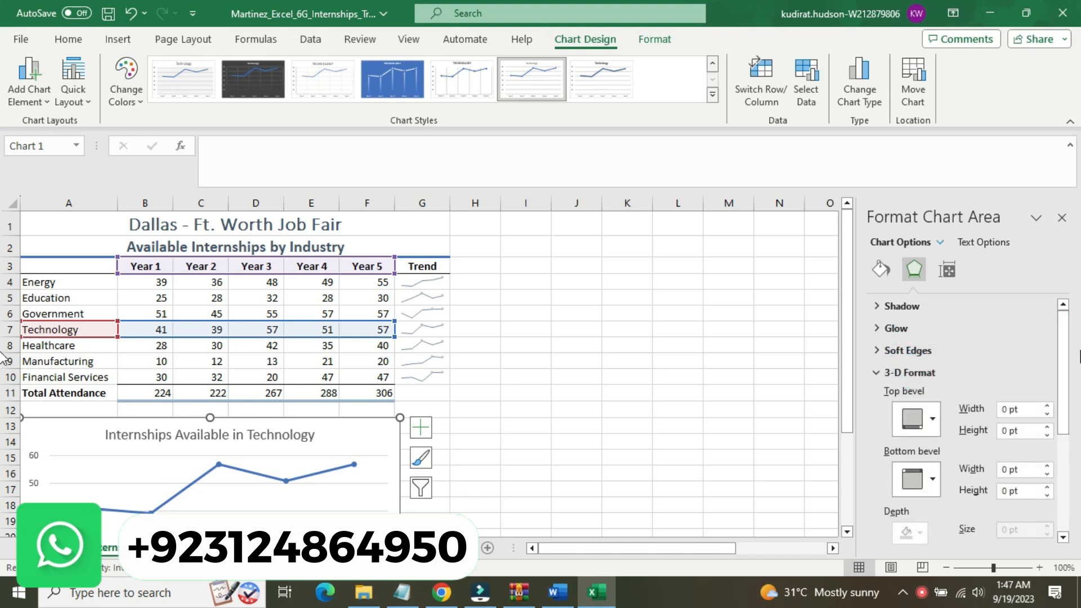
pyautogui.moveTo(1077, 359); pyautogui.dragTo(1077, 457)
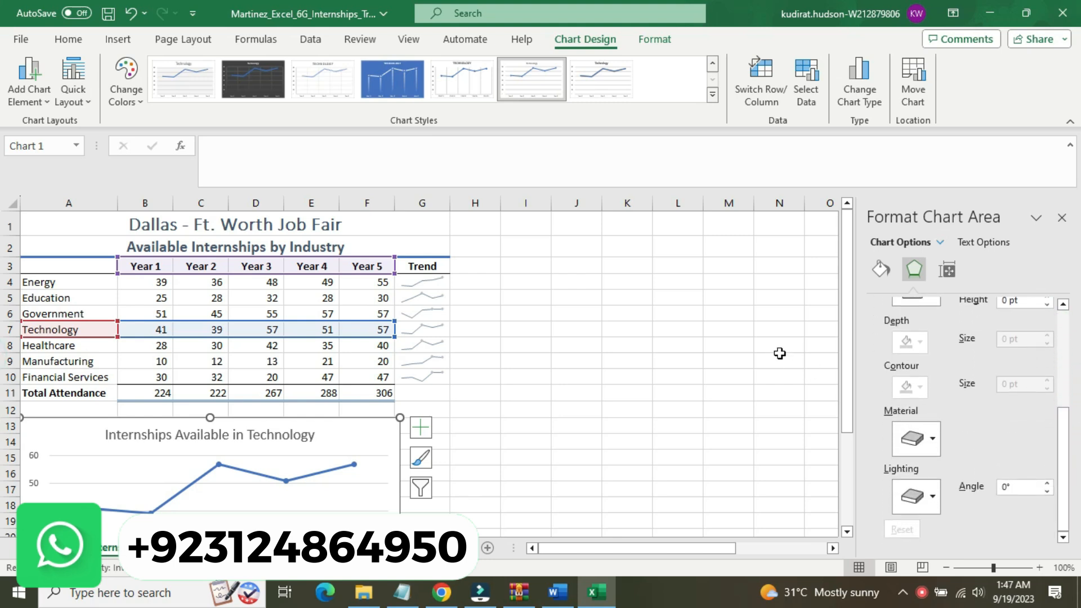